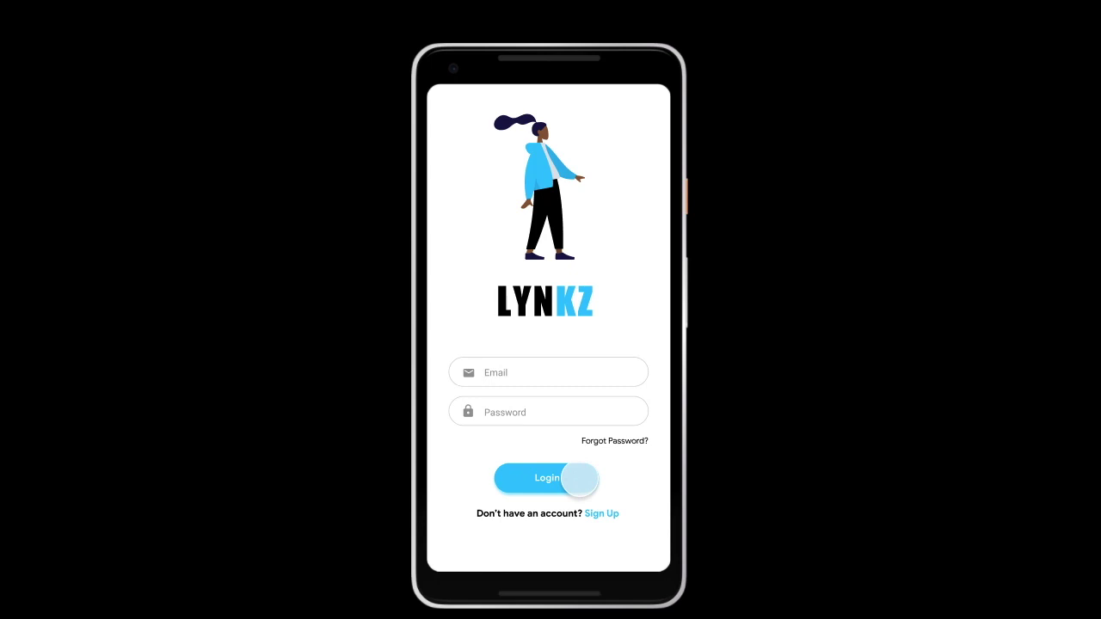
- Preview the prototype, switching between the Login and Sign Up screens three times
left_click(601, 513)
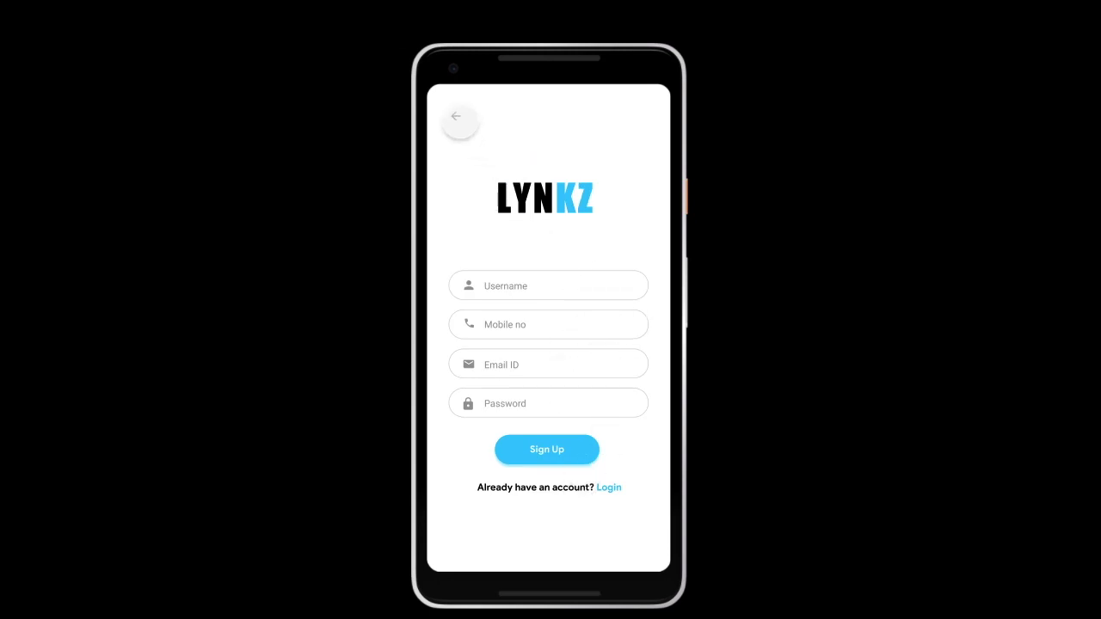
left_click(458, 118)
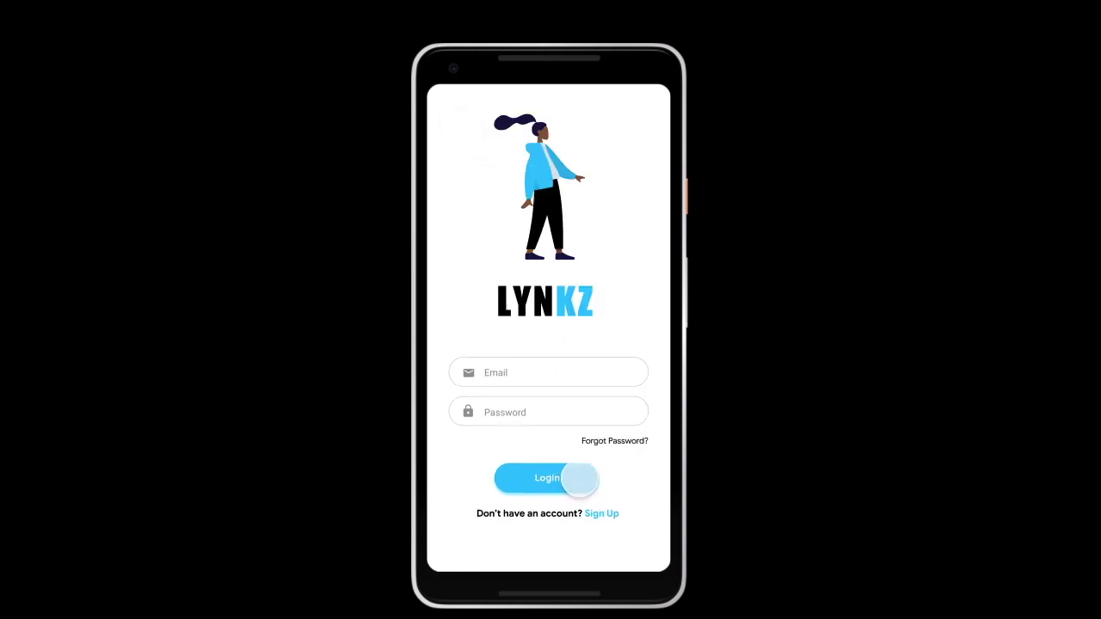
left_click(579, 479)
left_click(456, 121)
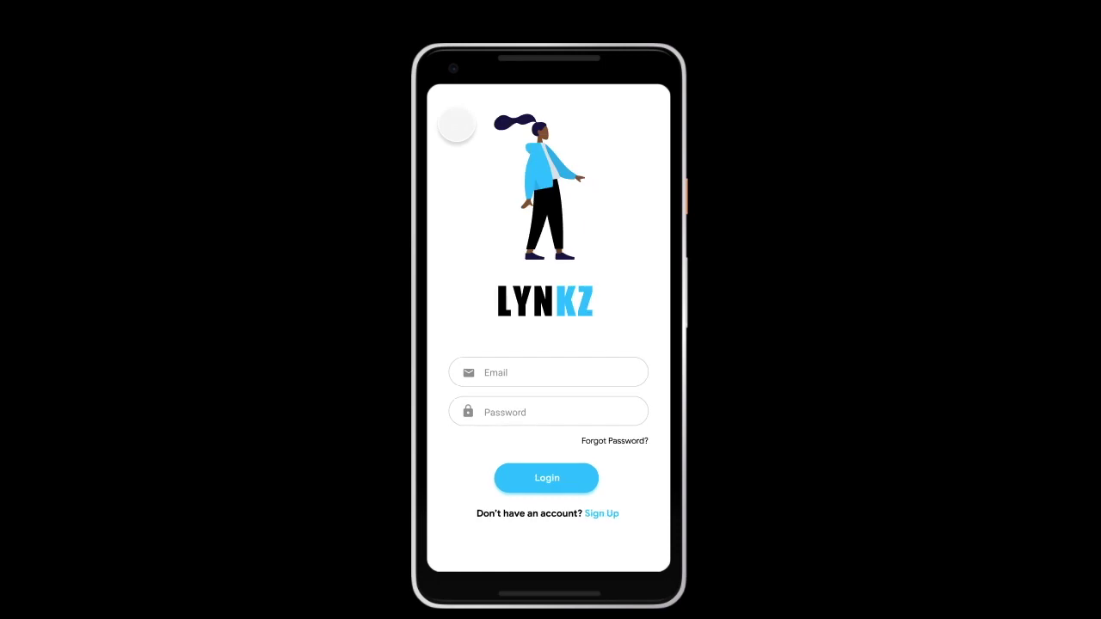
left_click(554, 478)
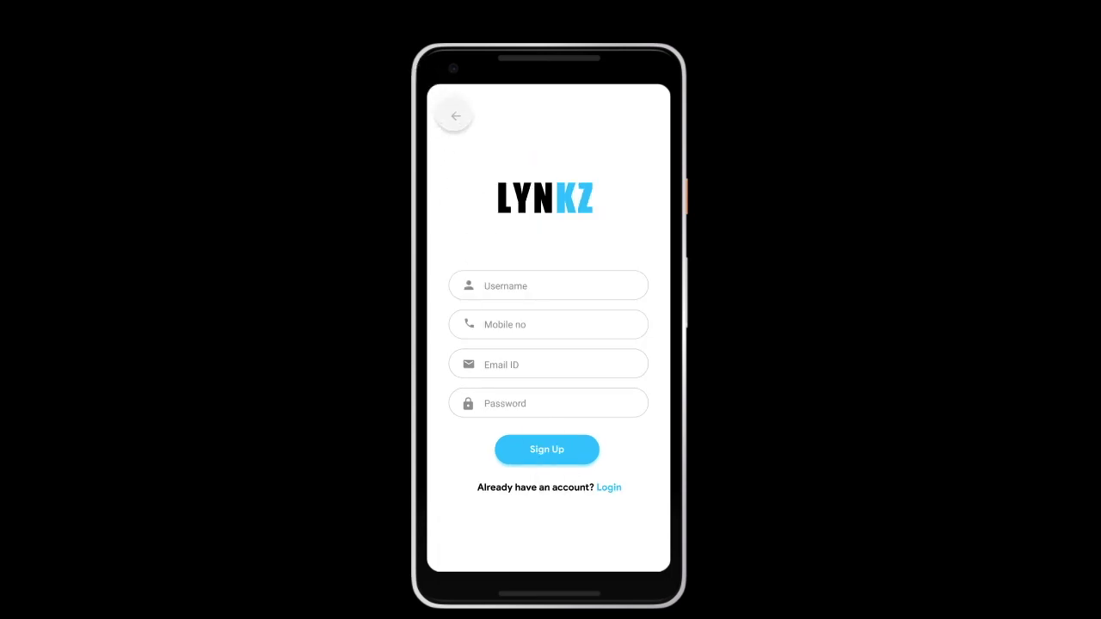
left_click(455, 115)
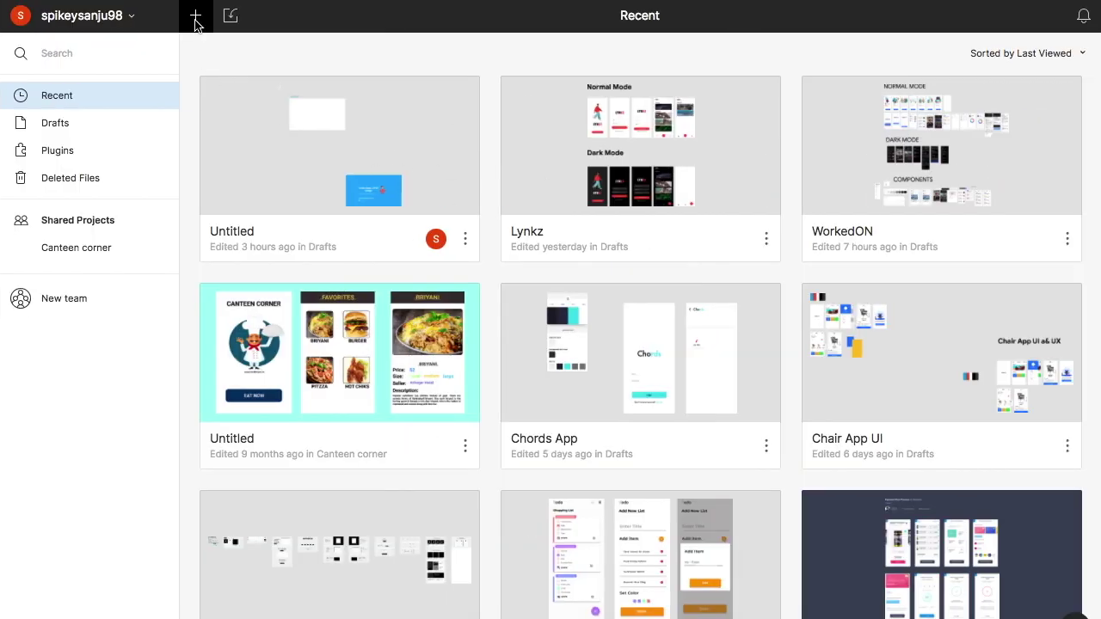
- Create a new blank design file with a Google Pixel 2 XL frame
left_click(196, 17)
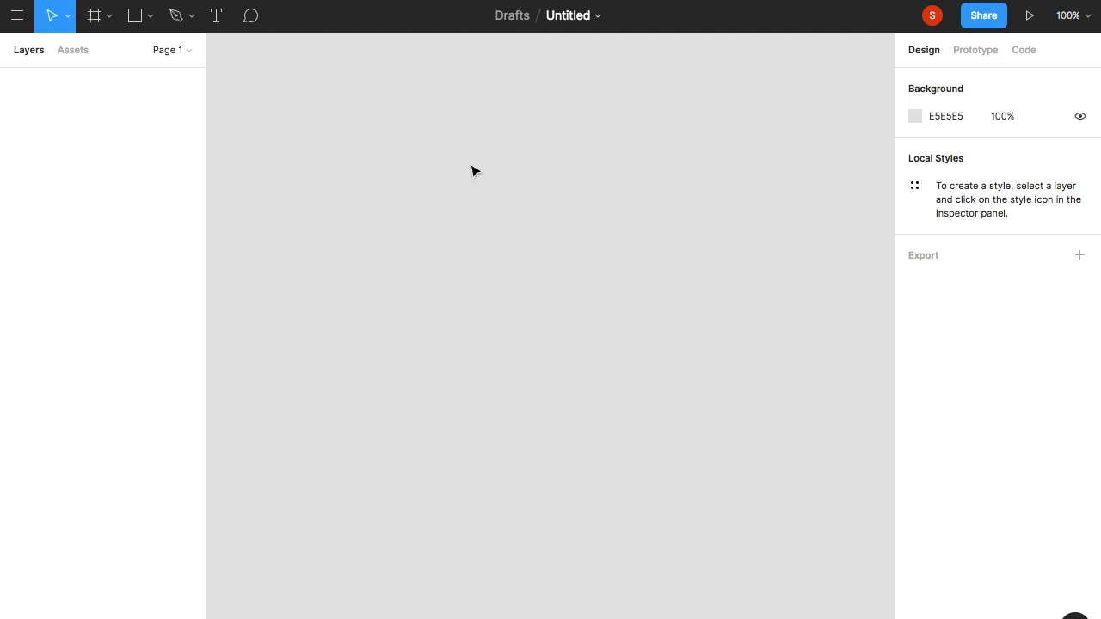
left_click(105, 17)
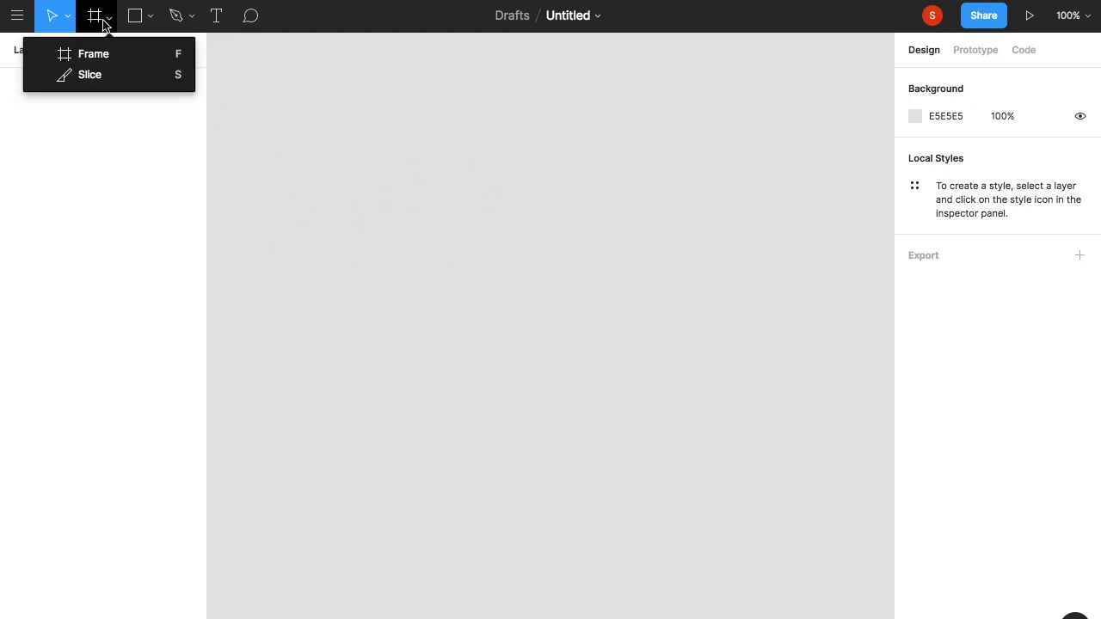
left_click(115, 47)
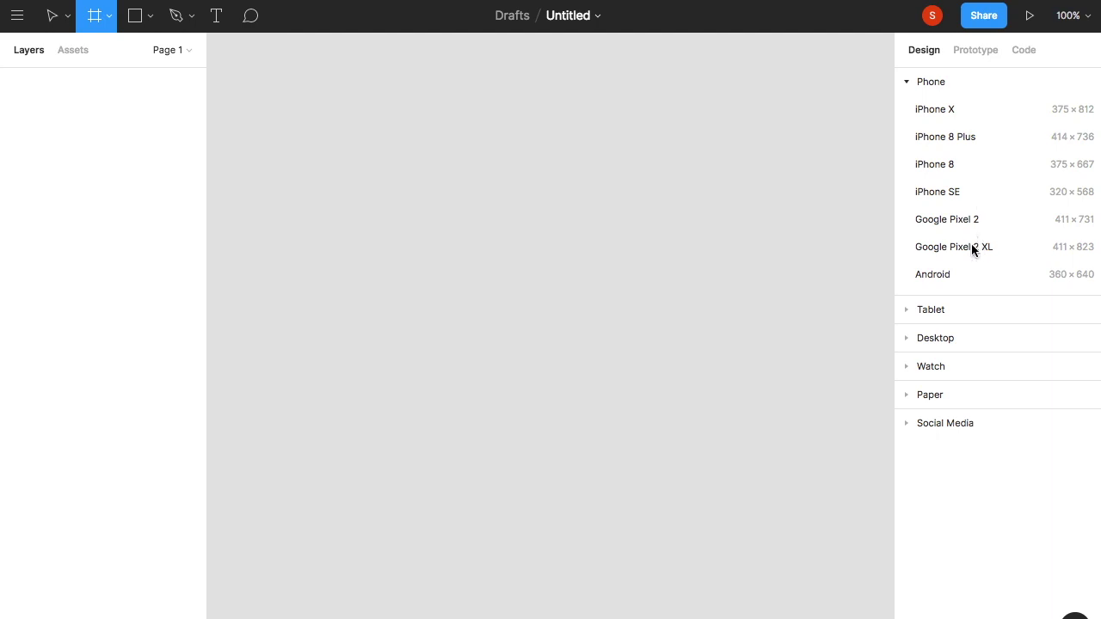
left_click(973, 248)
left_click(749, 228)
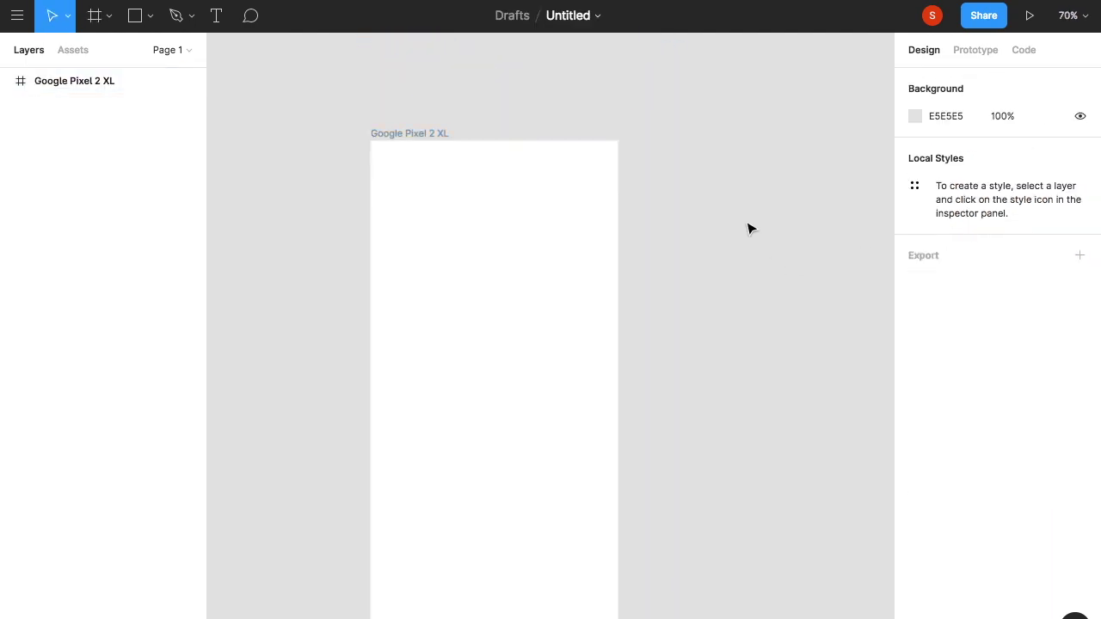
- Rename the Google Pixel 2 XL frame to 'Login Screen'
double_click(117, 80)
type("gin Screen")
key("Return")
left_click(624, 132)
scroll(623, 131, "down", 2)
scroll(624, 131, "up", 1)
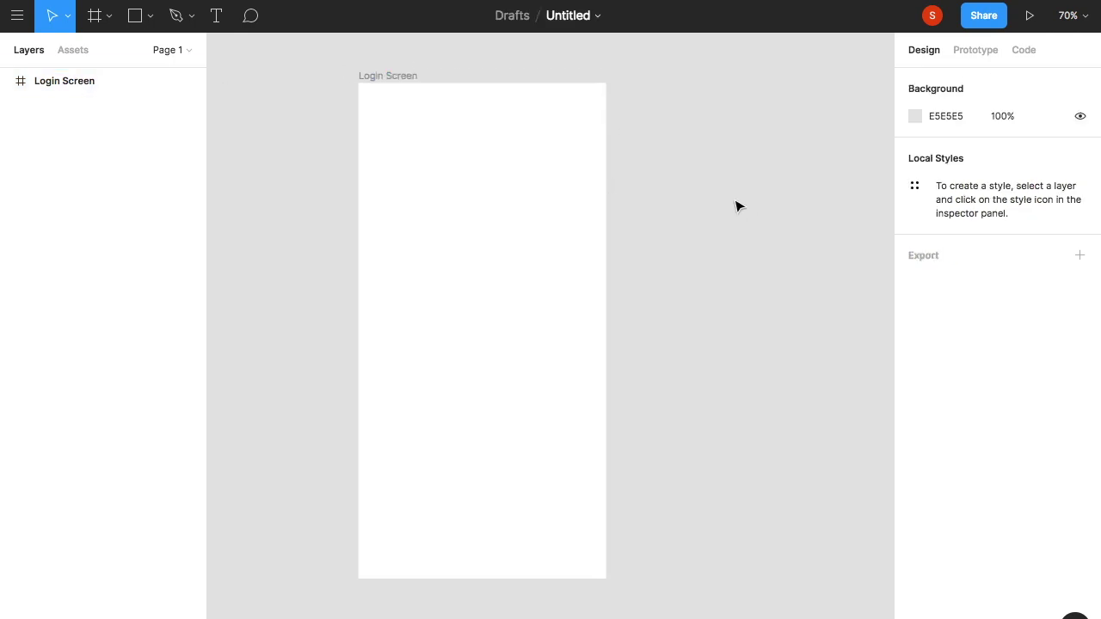
- Draw a wide rectangle 50 high, centred horizontally in the Login Screen frame
left_click(151, 16)
left_click(164, 54)
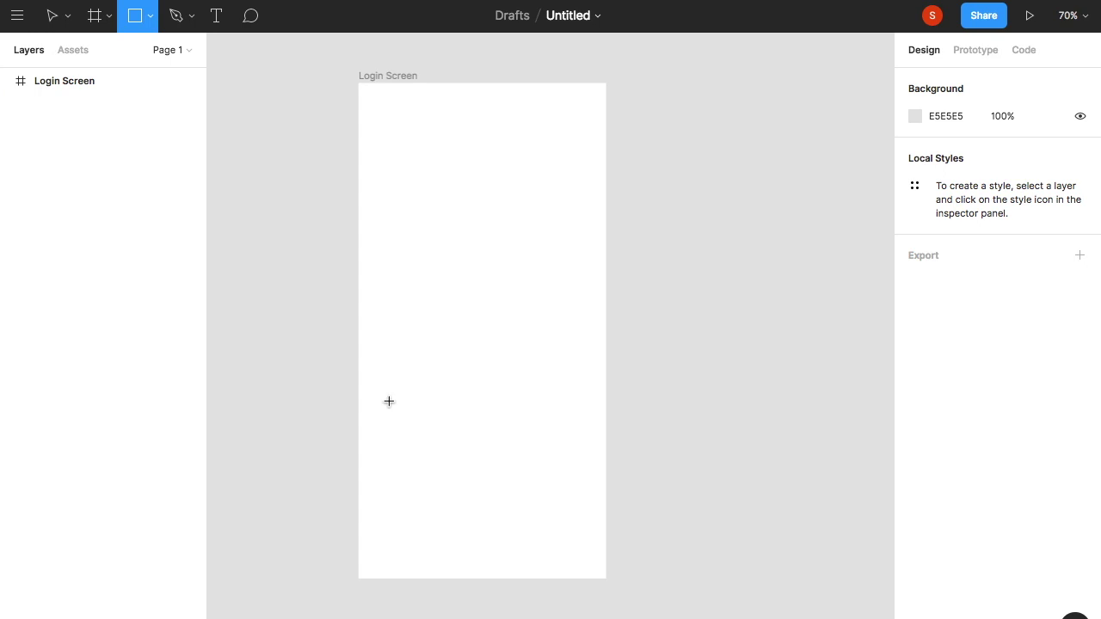
left_click_drag(382, 401, 585, 441)
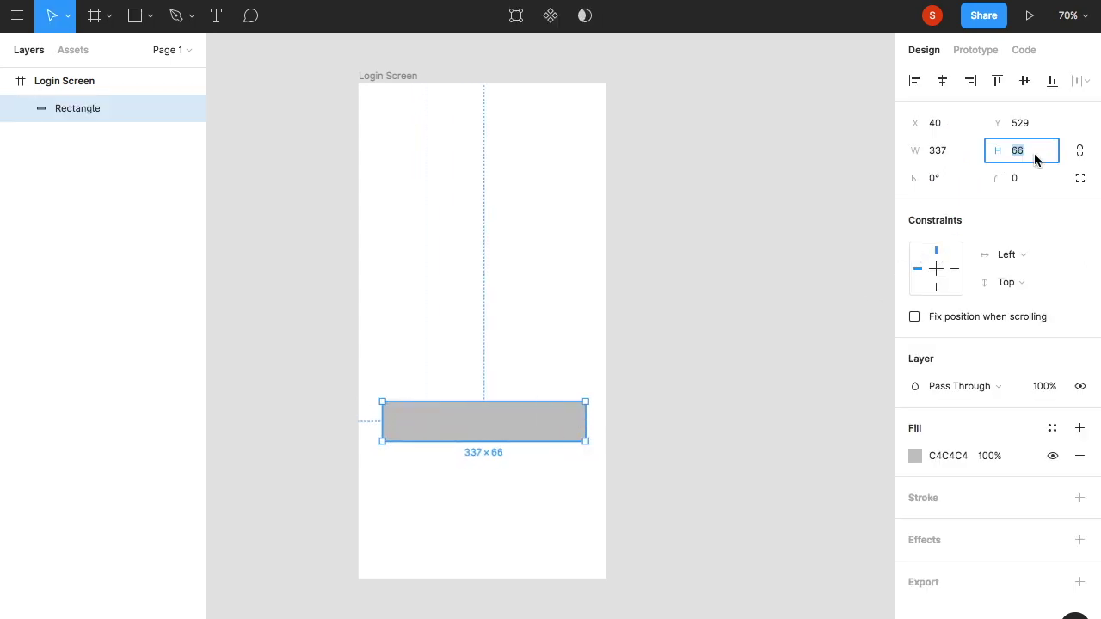
key("Return")
mouse_move(517, 423)
left_mouse_down()
mouse_move(508, 419)
mouse_move(511, 457)
left_mouse_up()
key("Escape")
- Duplicate the rectangle twice below it and narrow the bottom copy to a centred 176-wide button
left_click(537, 466)
key("ctrl+d")
left_click_drag(537, 466, 536, 502)
left_click_drag(381, 497, 410, 498)
left_click_drag(581, 506, 433, 495)
left_click_drag(547, 498, 494, 504)
left_click(665, 499)
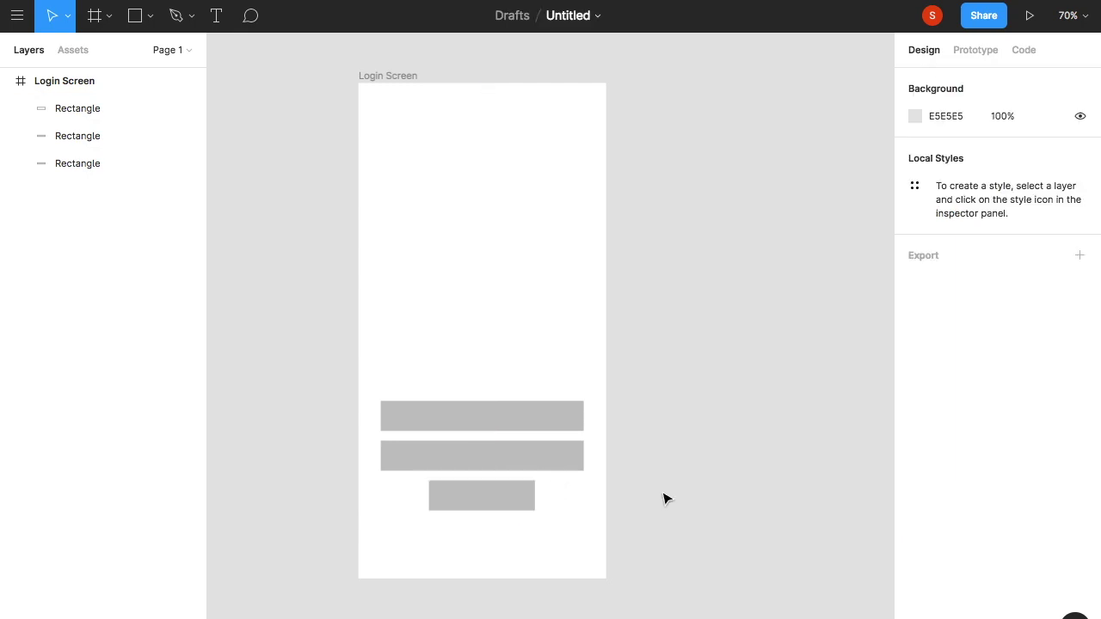
scroll(665, 499, "down", 2)
scroll(665, 499, "left", 1)
- Give all three rectangles a small corner radius
left_click(629, 331)
left_click(616, 370, "shift")
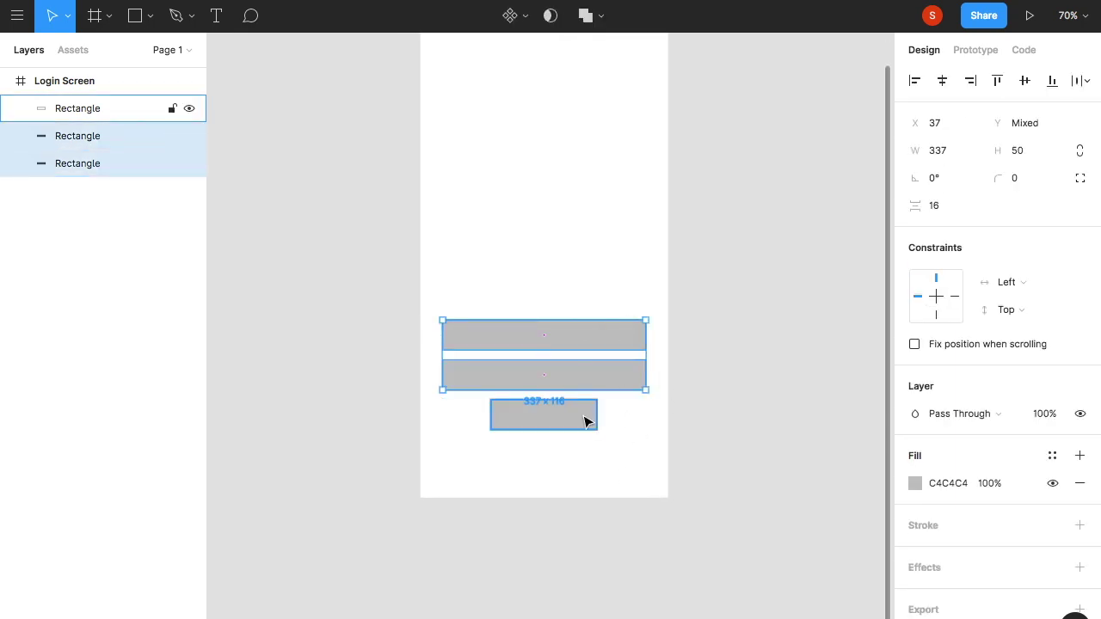
left_click(585, 419, "shift")
left_click(1033, 182)
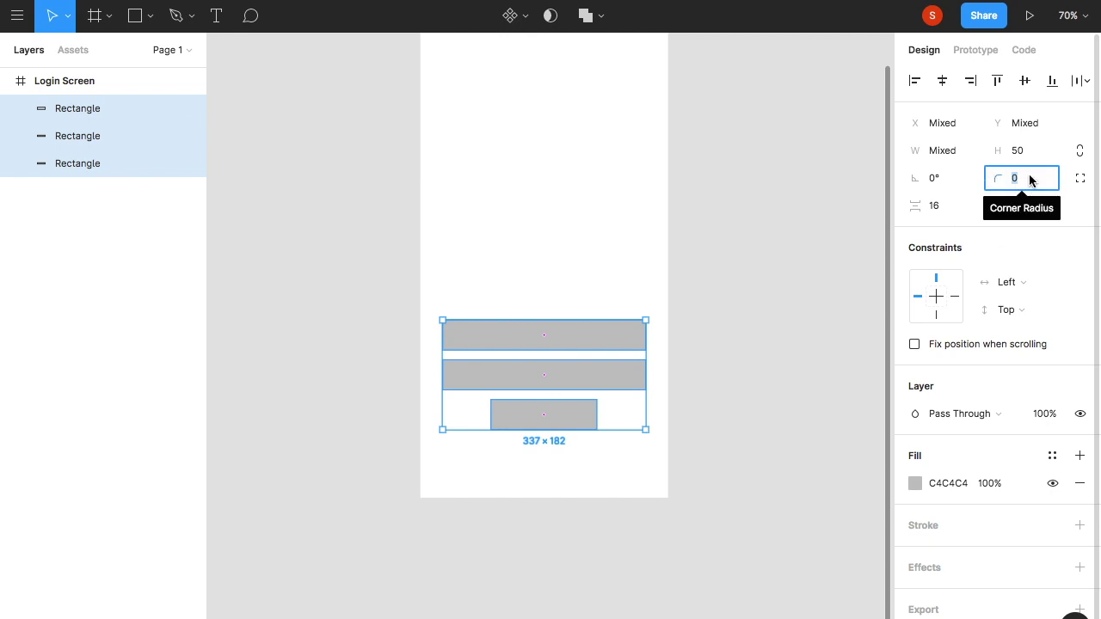
type("6")
key("Return")
left_click(806, 233)
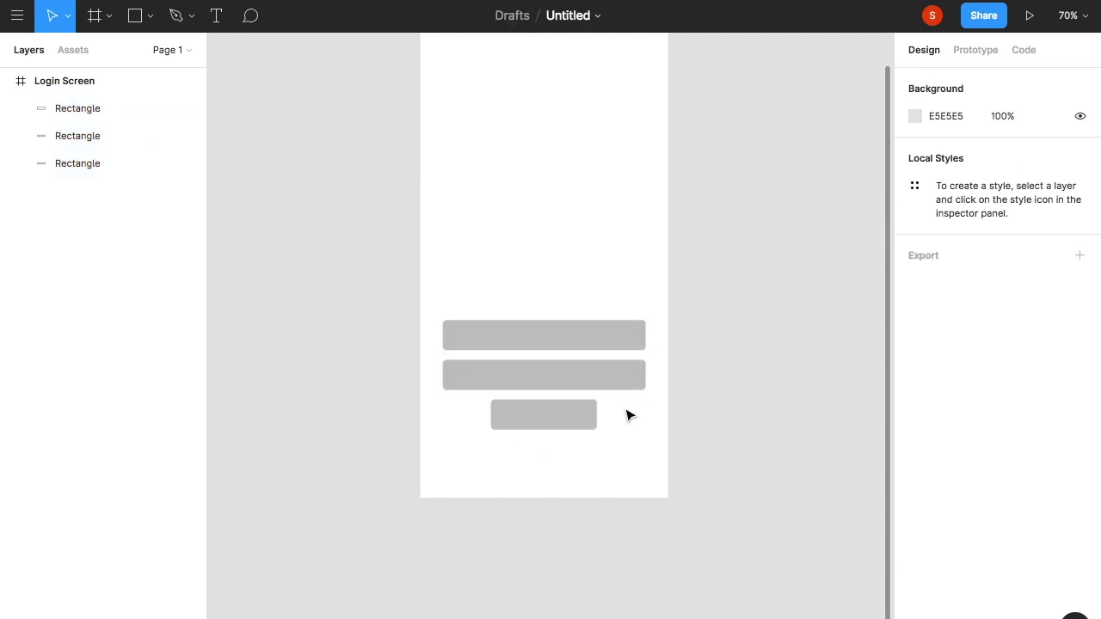
- Round all three rectangles fully into pill shapes with corner radius 50
left_click(637, 378)
left_click(628, 343)
left_click(629, 374, "shift")
left_click(572, 416, "shift")
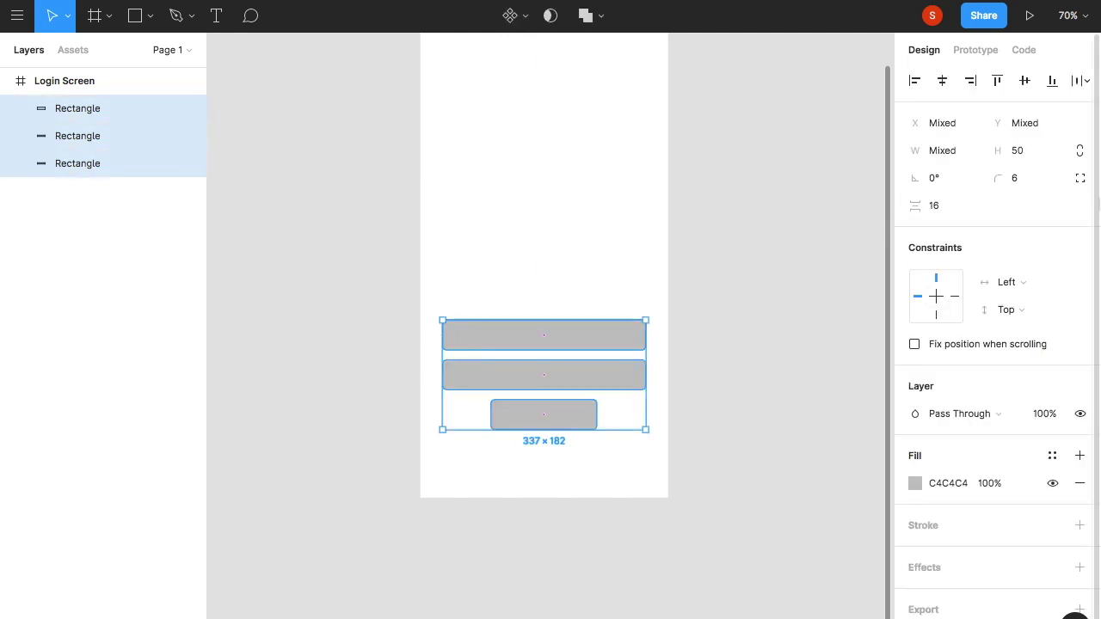
type("50")
key("Return")
left_click(683, 358)
scroll(683, 358, "up", 5)
scroll(555, 375, "up", 2)
- Add a stroke outline to the top two pills
left_click(555, 375)
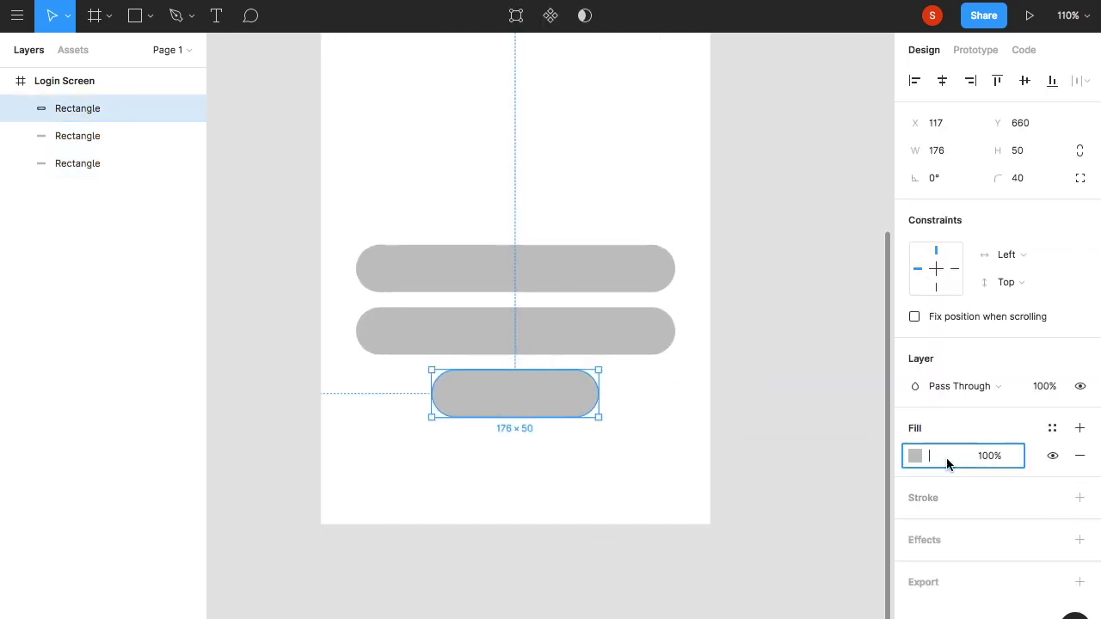
left_click(867, 409)
left_click(556, 396)
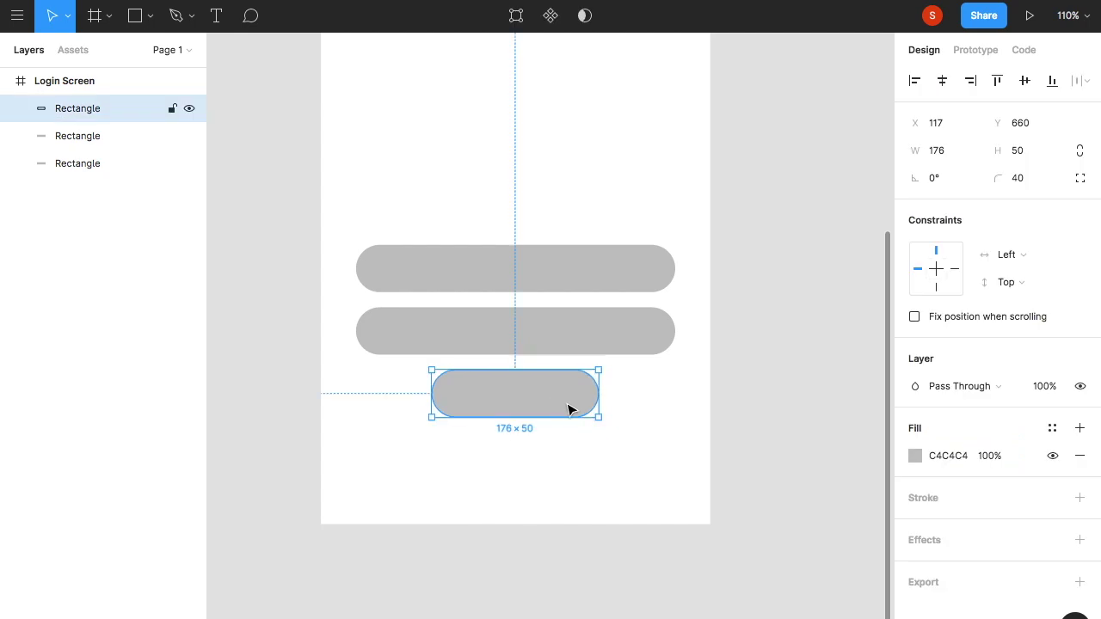
left_click(646, 266)
left_click(636, 332, "shift")
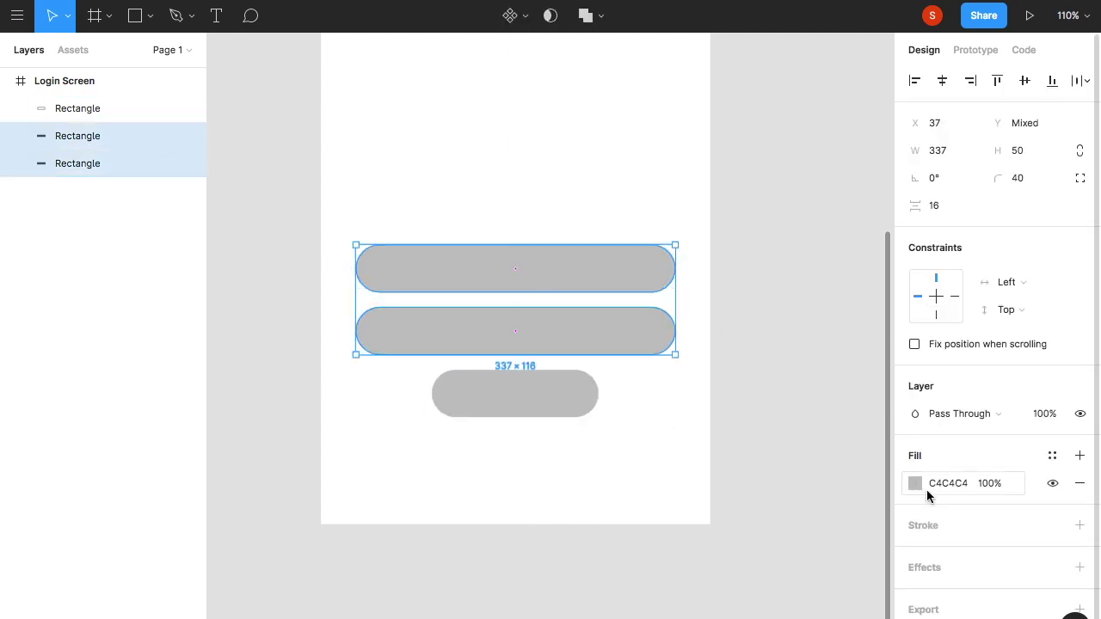
left_click(1081, 528)
left_click(708, 371)
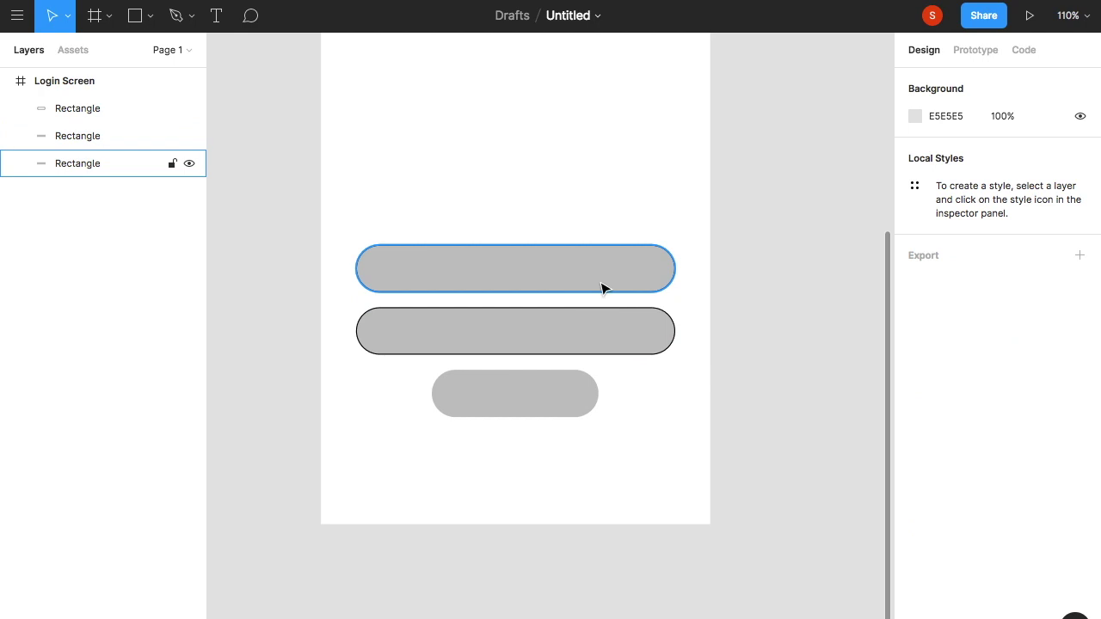
- Set the fill of the top two pills to white FFFFFF
left_click(646, 270)
left_click(648, 335, "shift")
left_click(915, 553)
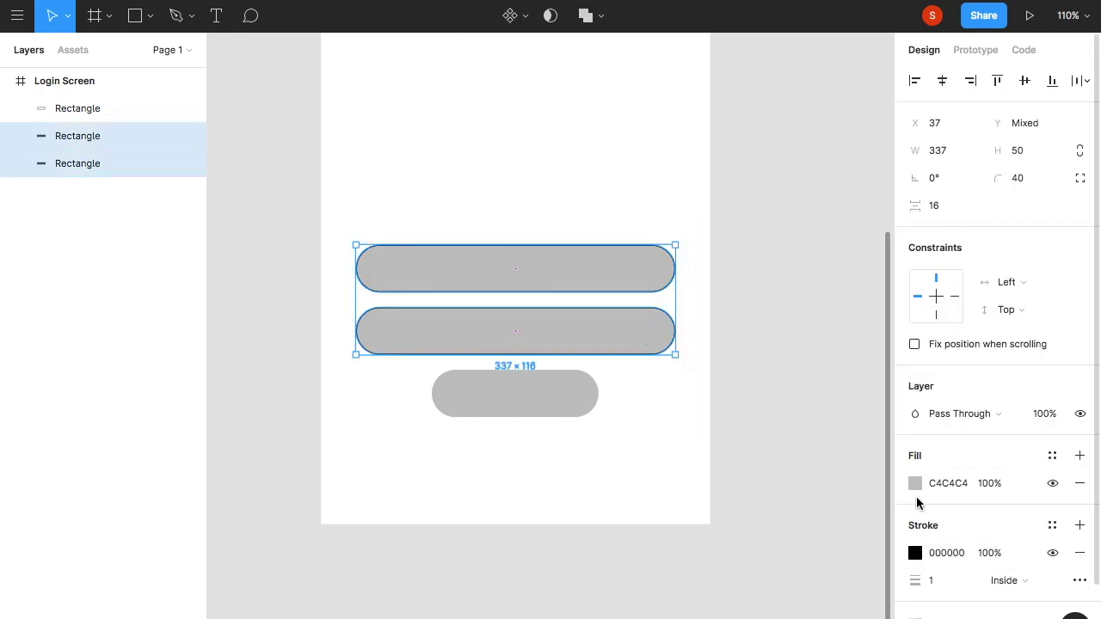
left_click(915, 482)
type("FFFFFF")
key("Return")
left_click(676, 215)
left_click(544, 400)
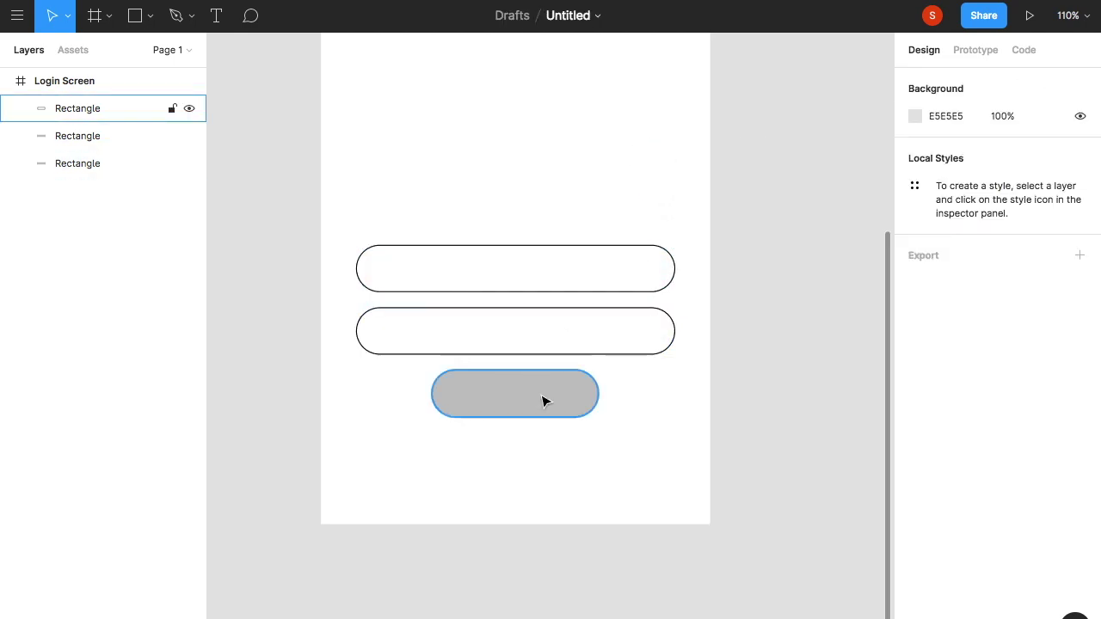
left_click(544, 400)
- Fill the bottom pill with bright blue 00C2FF
left_click(914, 456)
left_click_drag(743, 450, 810, 450)
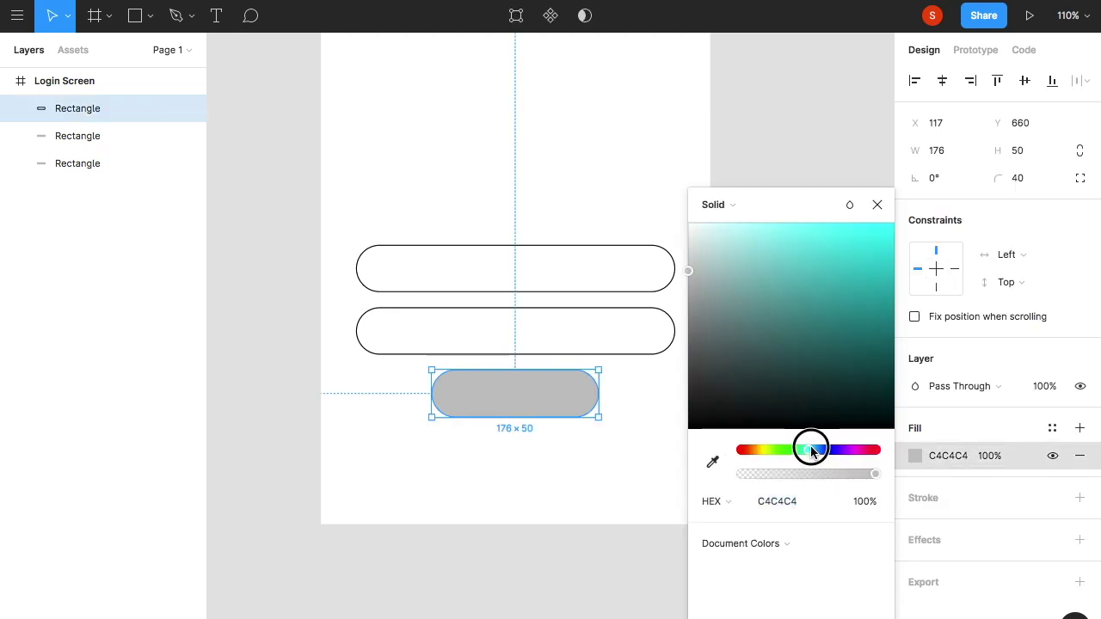
left_click(832, 249)
left_click_drag(832, 249, 919, 191)
left_click_drag(811, 450, 818, 450)
left_click(878, 205)
scroll(754, 315, "up", 3)
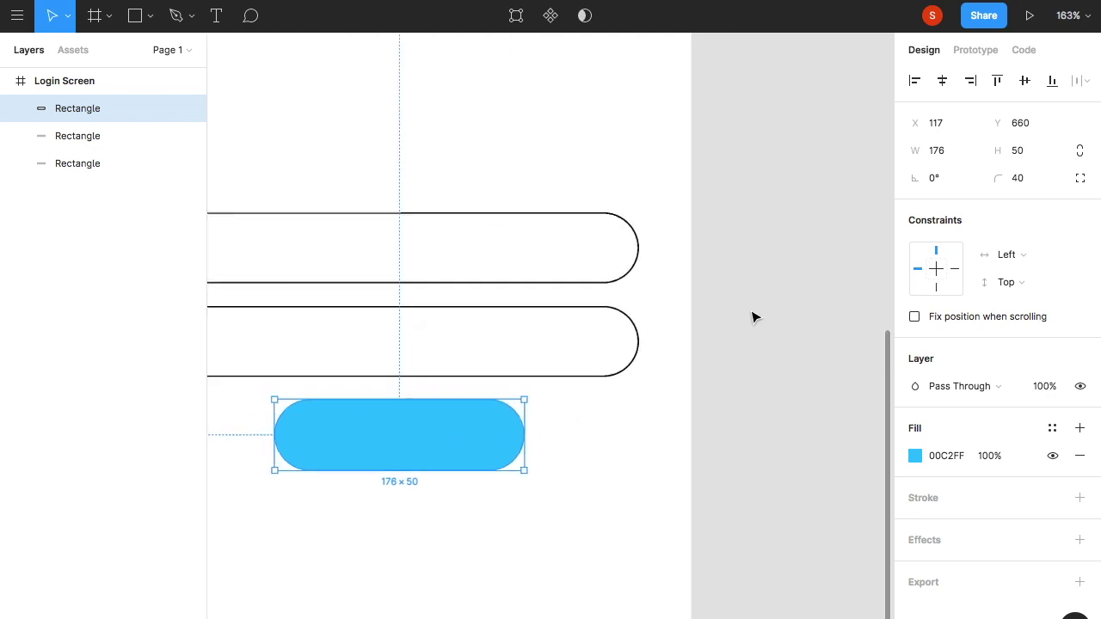
left_click(795, 330)
scroll(793, 328, "down", 3)
- Fade the two input pills' outlines to 19% opacity
left_click(701, 325)
left_click(698, 277, "shift")
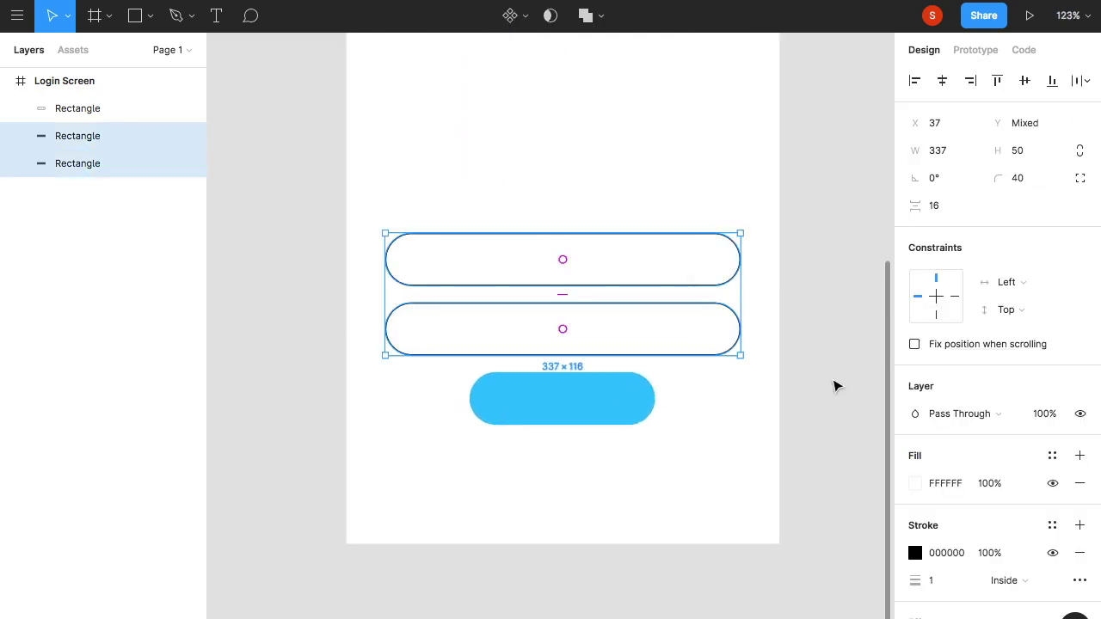
left_click(914, 553)
left_click_drag(873, 474, 771, 469)
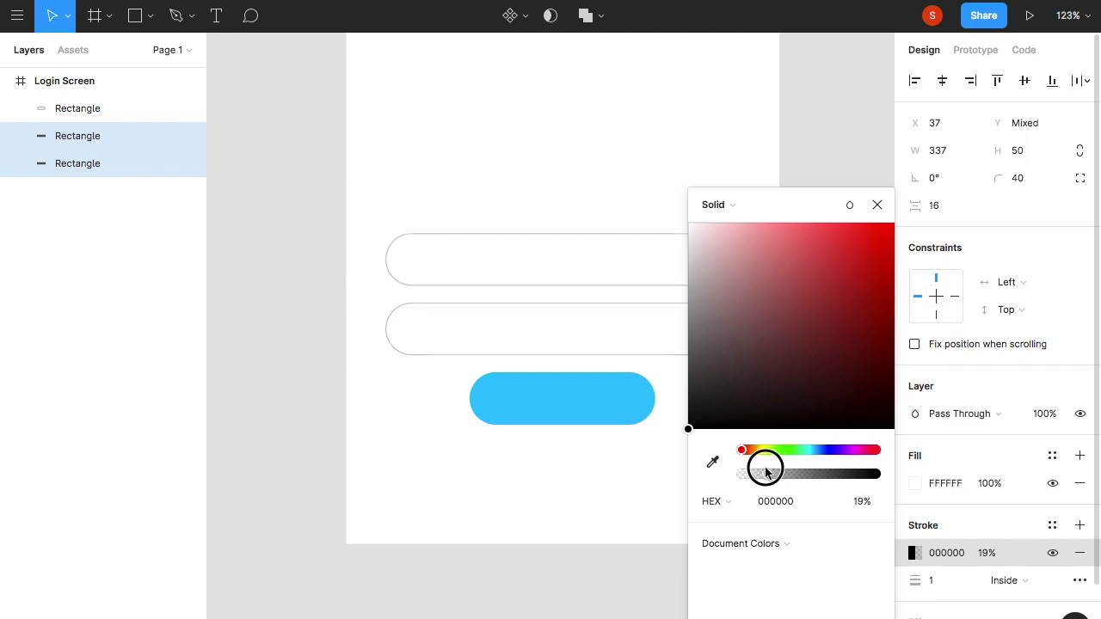
left_click(878, 204)
left_click(794, 322)
scroll(794, 321, "up", 1)
scroll(757, 336, "up", 3)
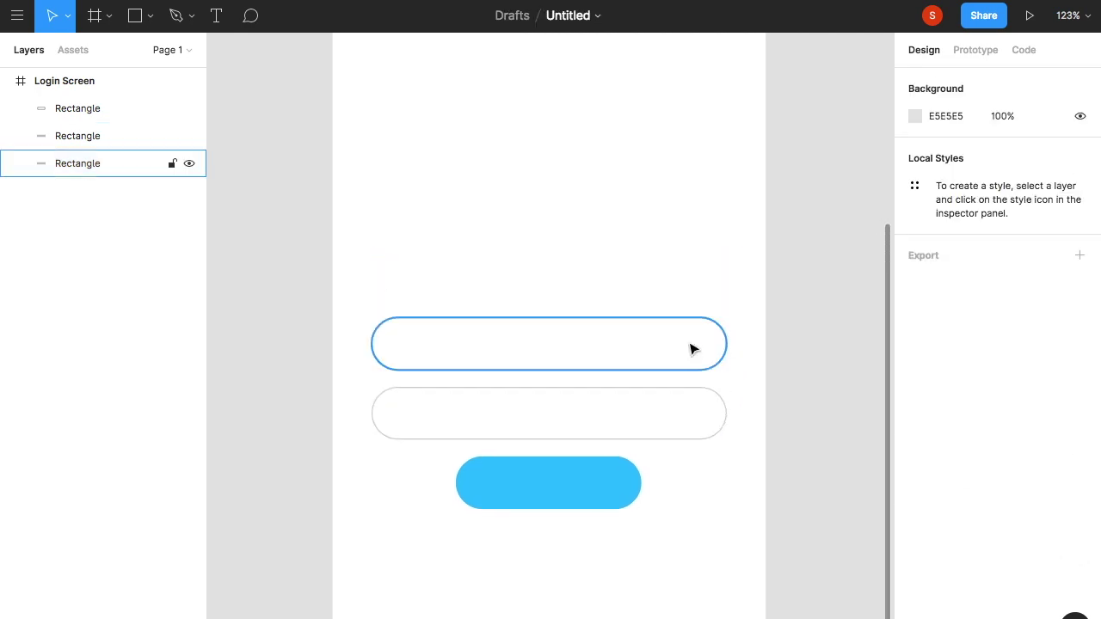
- Move both input pills up slightly in the frame
left_click(691, 347)
left_click(669, 422, "shift")
left_click_drag(669, 421, 669, 388)
left_click(800, 348)
scroll(730, 414, "up", 2)
scroll(729, 415, "down", 3)
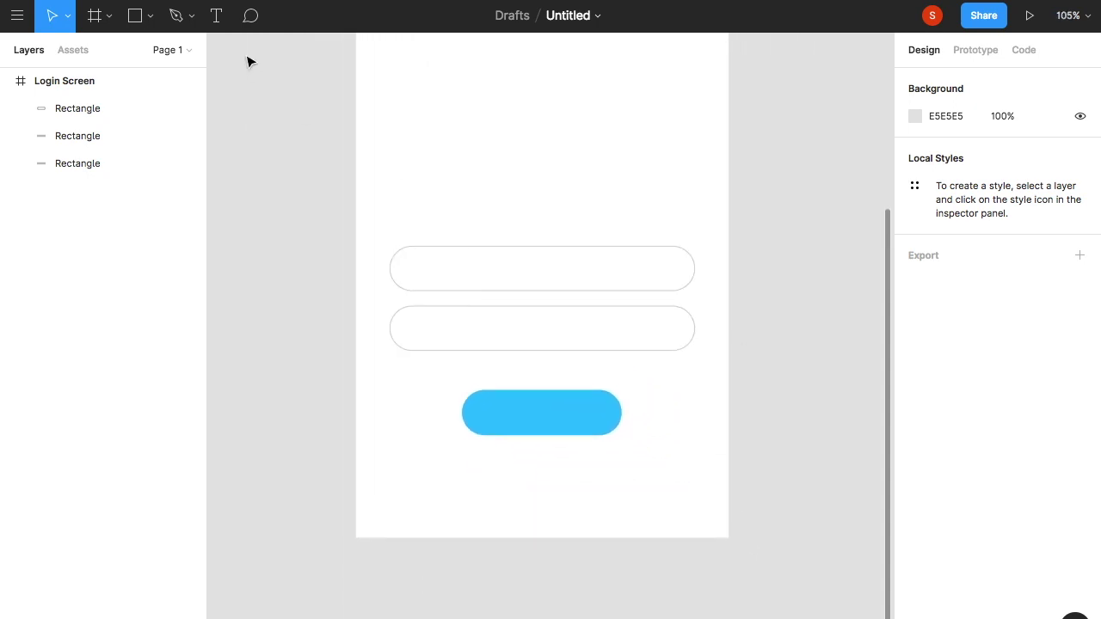
left_click(220, 22)
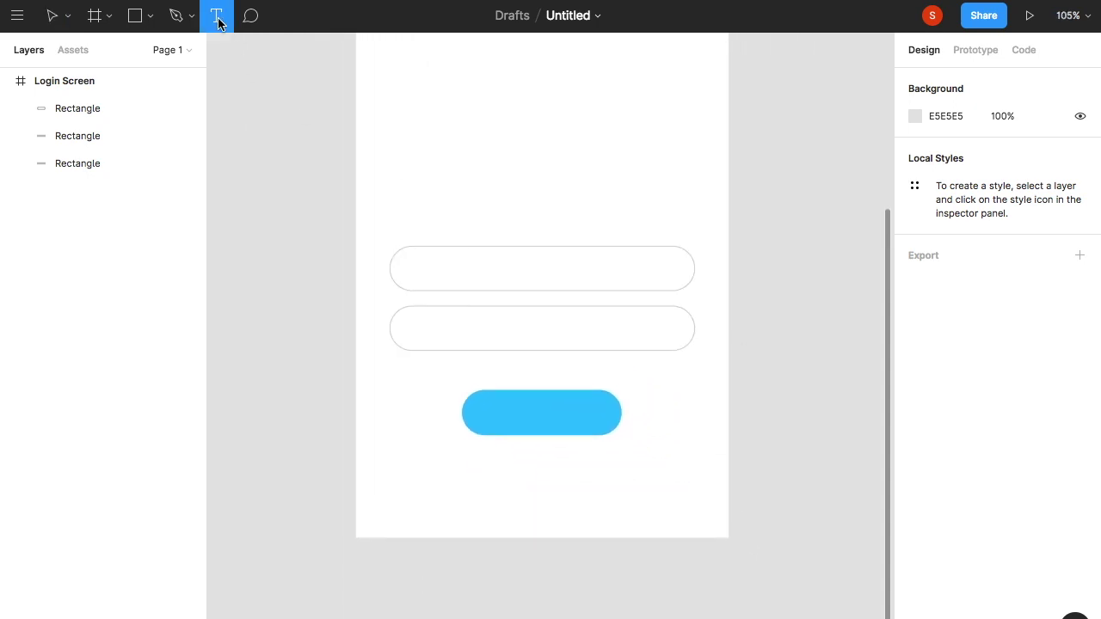
- Add an EMAIL text label in the first pill and a copied PASSWORD label in the second
left_click(420, 270)
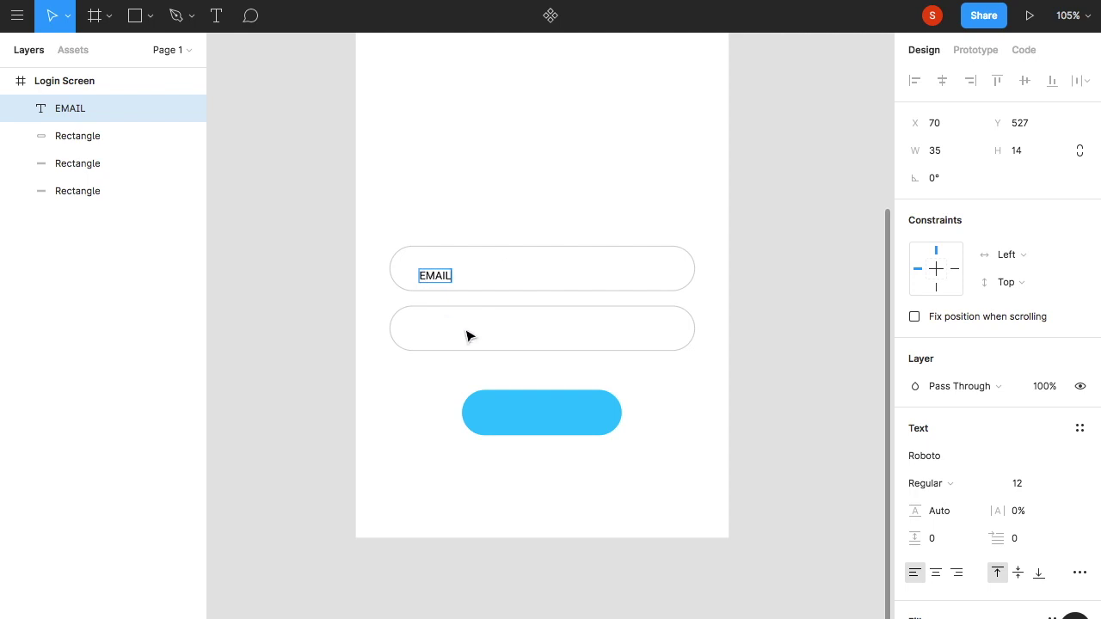
key("ctrl+d")
left_click_drag(438, 280, 438, 327)
double_click(438, 327)
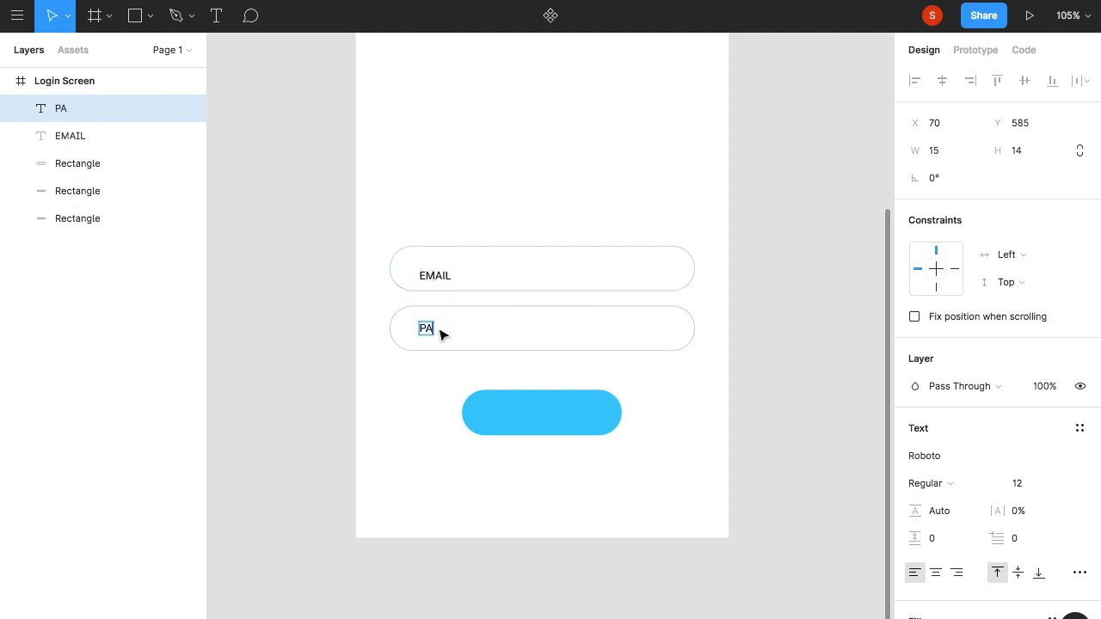
left_click(693, 328)
scroll(671, 319, "up", 5)
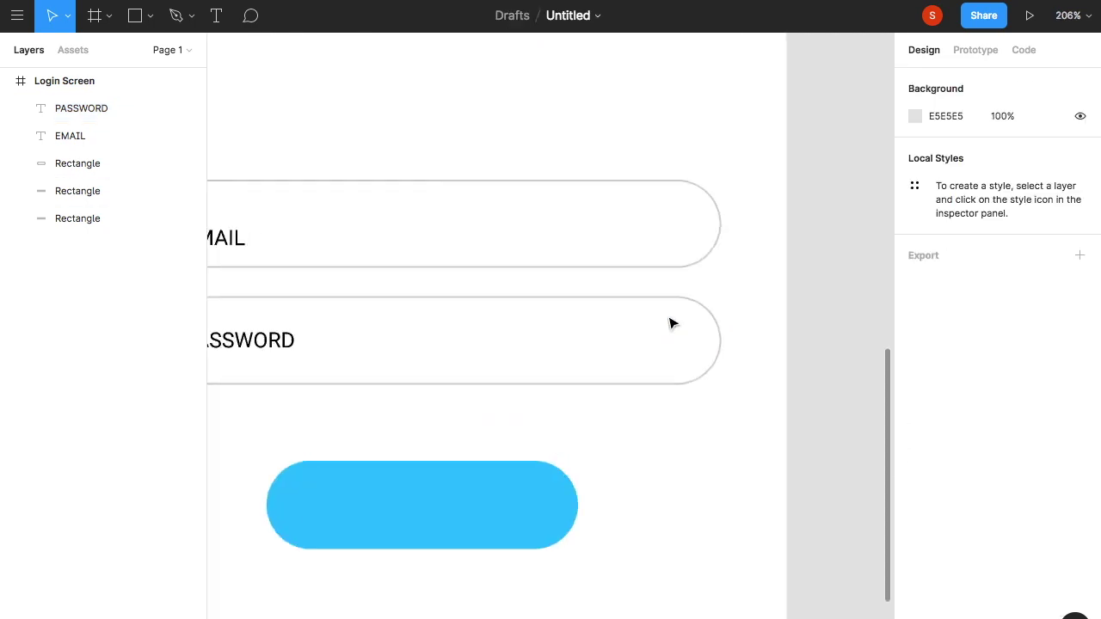
scroll(499, 253, "left", 3)
- Rewrite both pill labels to read 'Email'
left_click(486, 248)
double_click(490, 248)
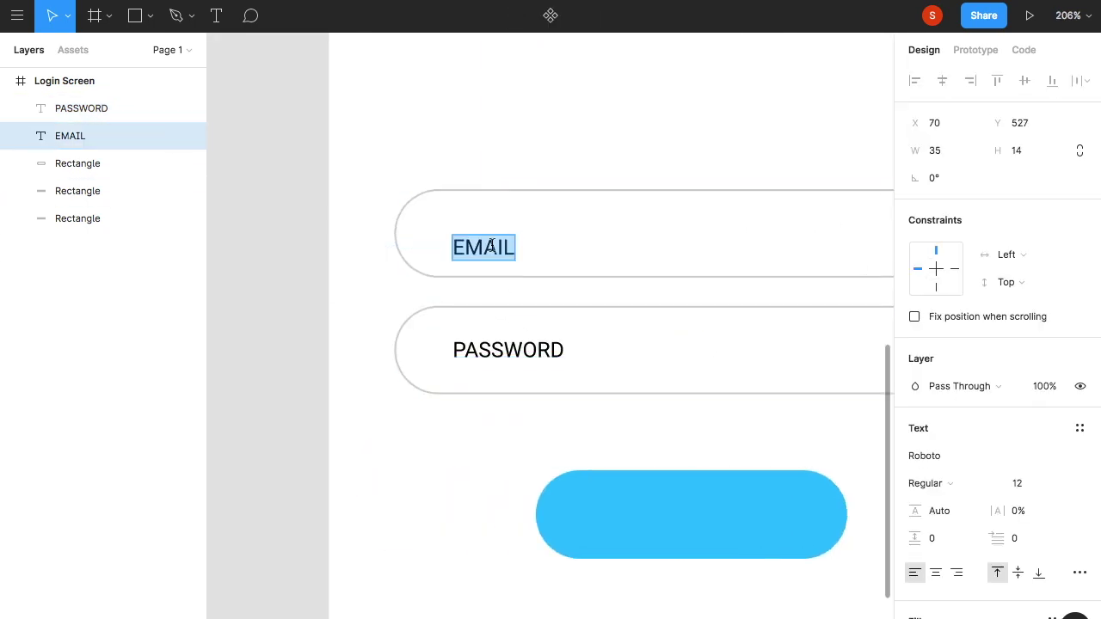
type("Email")
key("Escape")
double_click(506, 351)
type("Email")
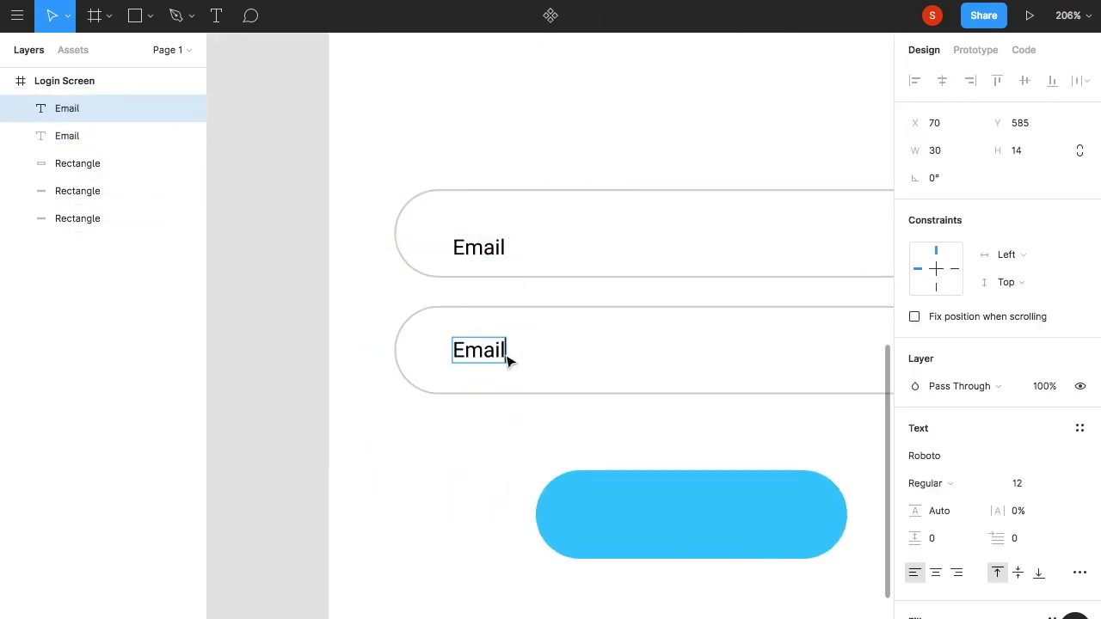
- Set both Email labels to font size 16
left_click(479, 248, "shift")
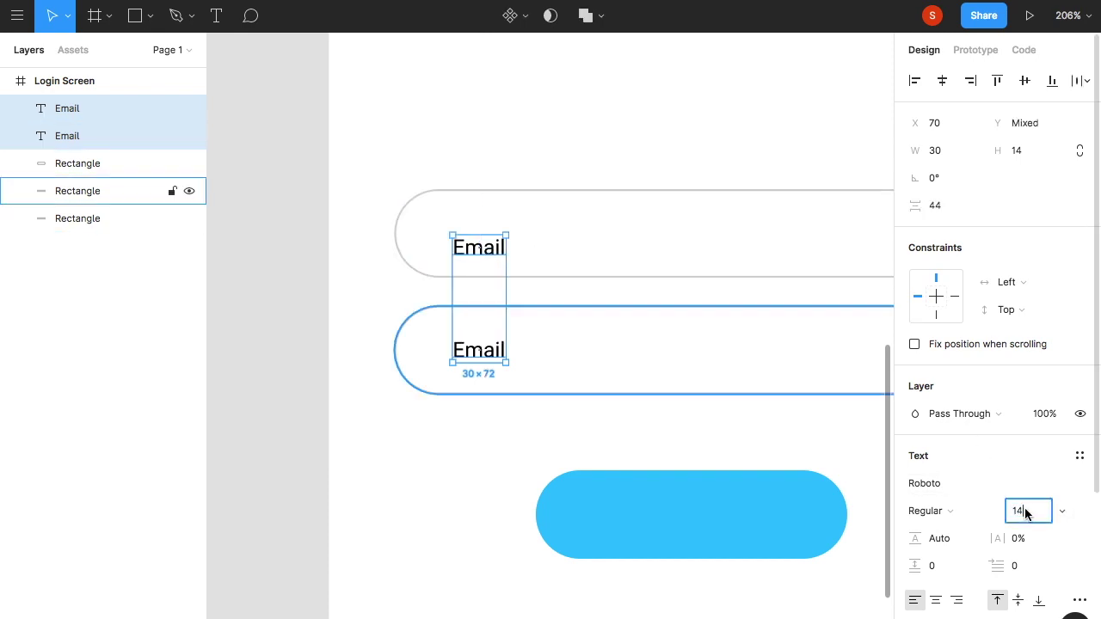
key("BackSpace")
type("6")
key("BackSpace")
type("6")
key("Return")
- Position each Email label neatly centred inside its pill
scroll(798, 474, "down", 3)
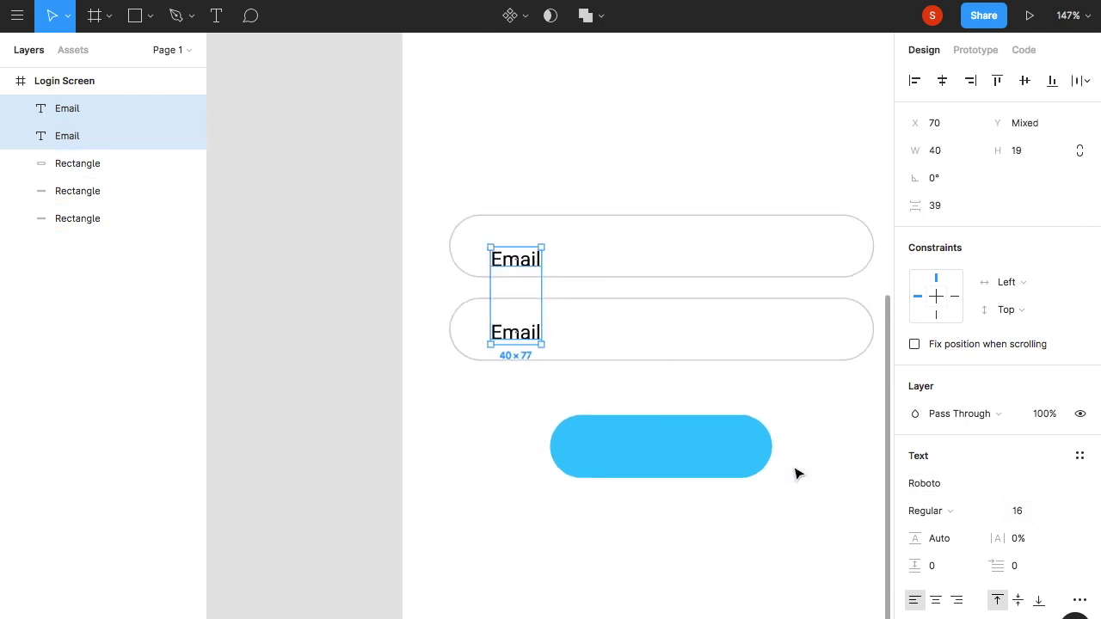
scroll(797, 474, "right", 3)
left_click_drag(389, 239, 398, 234)
left_click(399, 234)
left_click_drag(409, 233, 407, 226)
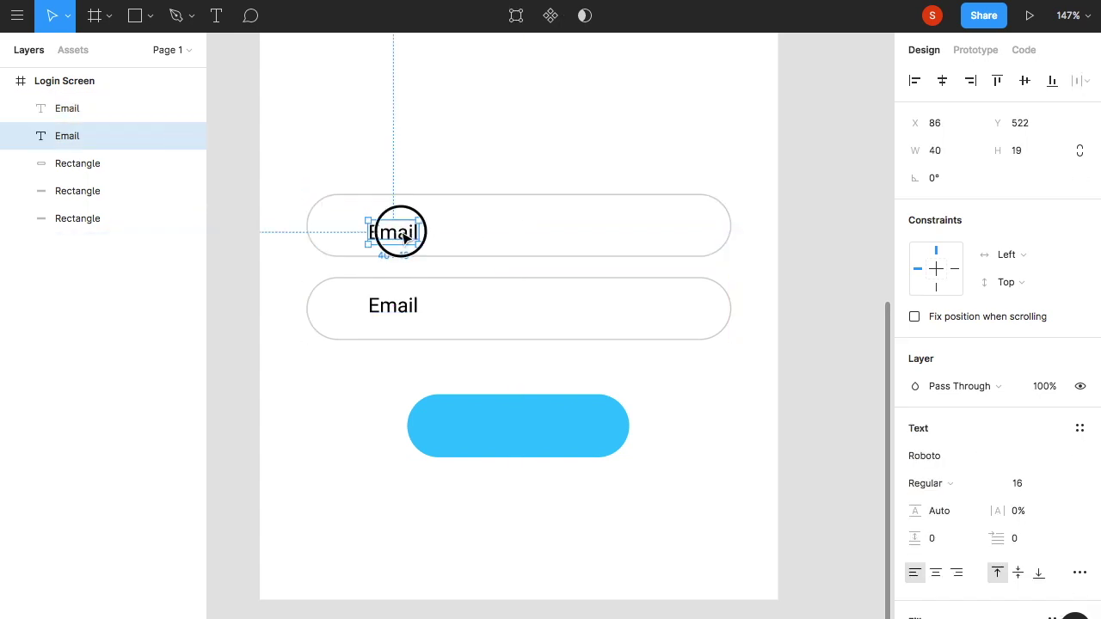
left_click_drag(394, 305, 400, 311)
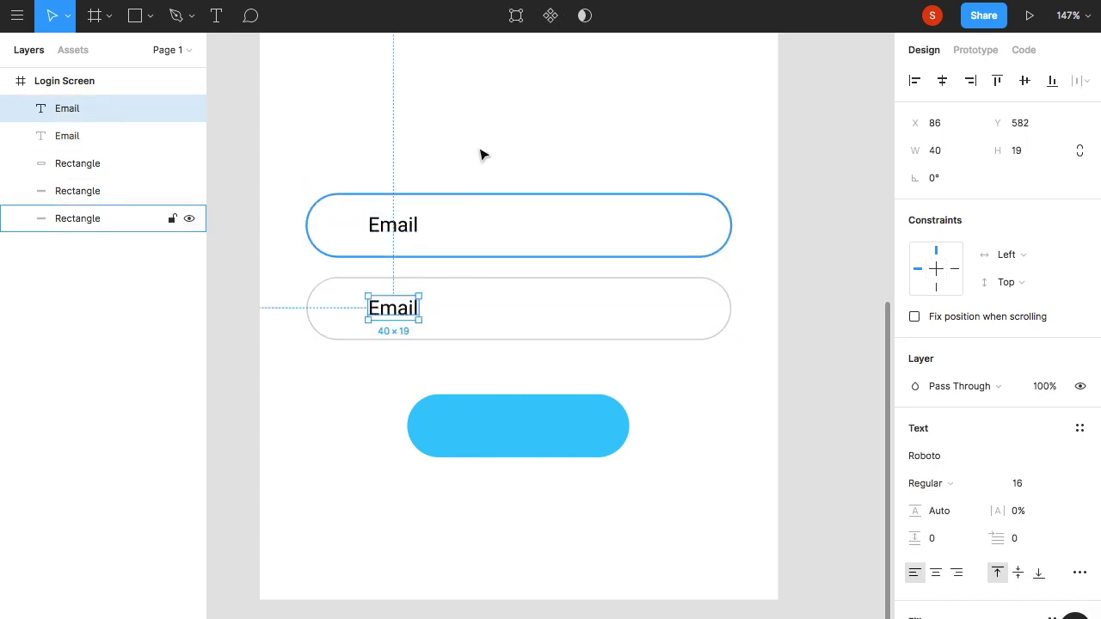
left_click(479, 152)
scroll(480, 153, "down", 3)
scroll(479, 152, "up", 5)
scroll(482, 150, "down", 2)
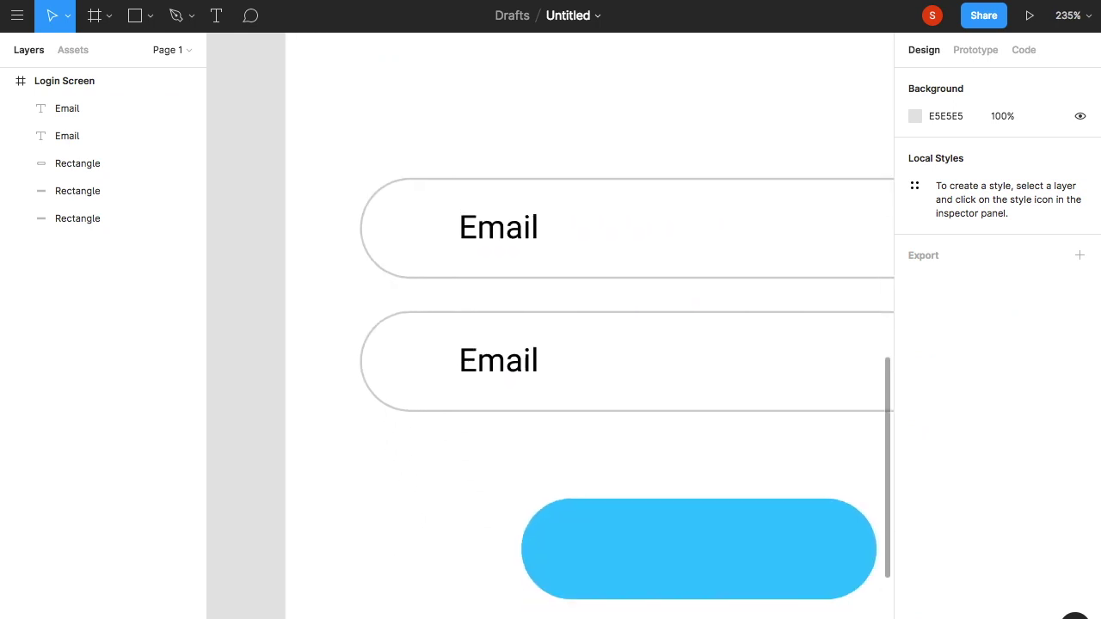
- Insert a mail icon from the Material Design Icons plugin
right_click(464, 344)
left_click(582, 386)
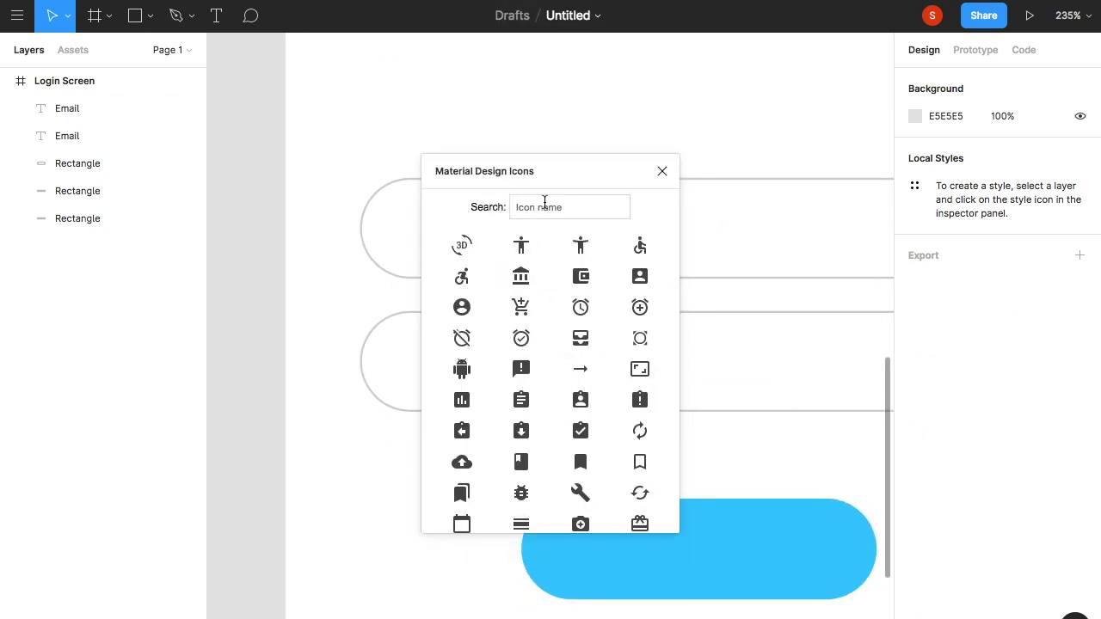
type("mail")
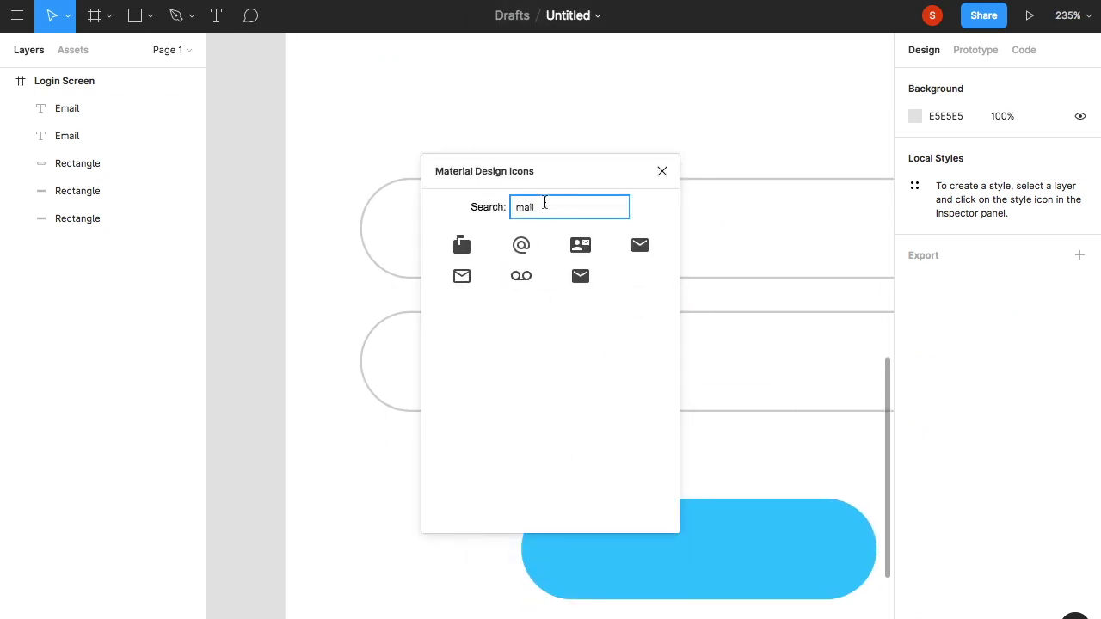
left_click(642, 263)
- Remove the mail icon's frame and place the icon left of the first Email label
left_click_drag(534, 342, 422, 352)
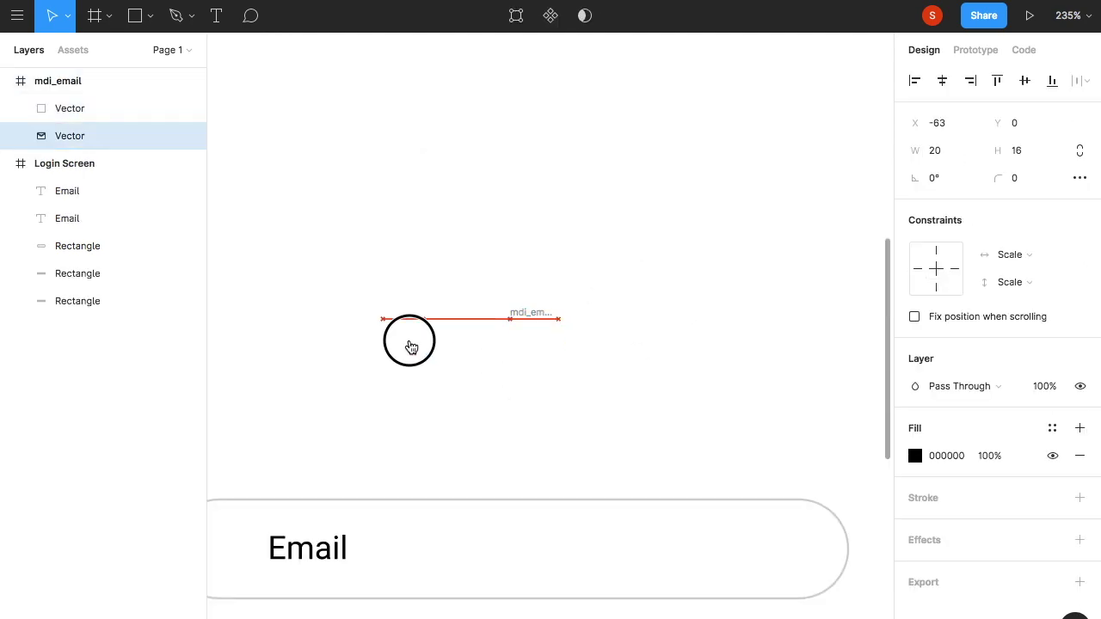
left_click(531, 336)
key("Delete")
key("shift+1")
left_click_drag(542, 204, 473, 317)
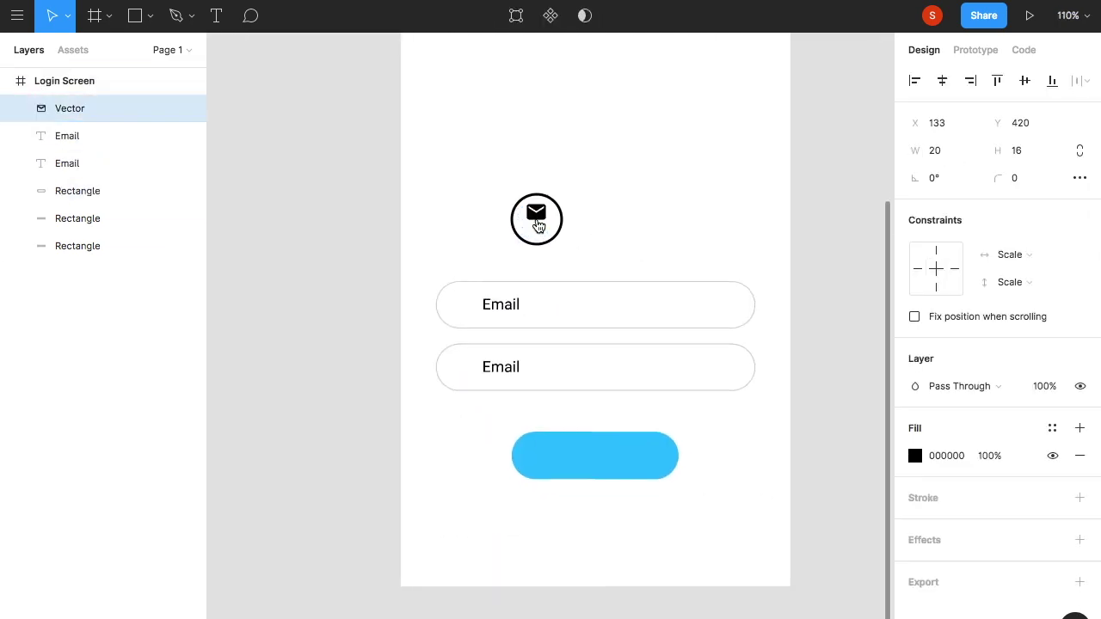
left_click_drag(499, 312, 509, 318)
scroll(513, 317, "up", 5)
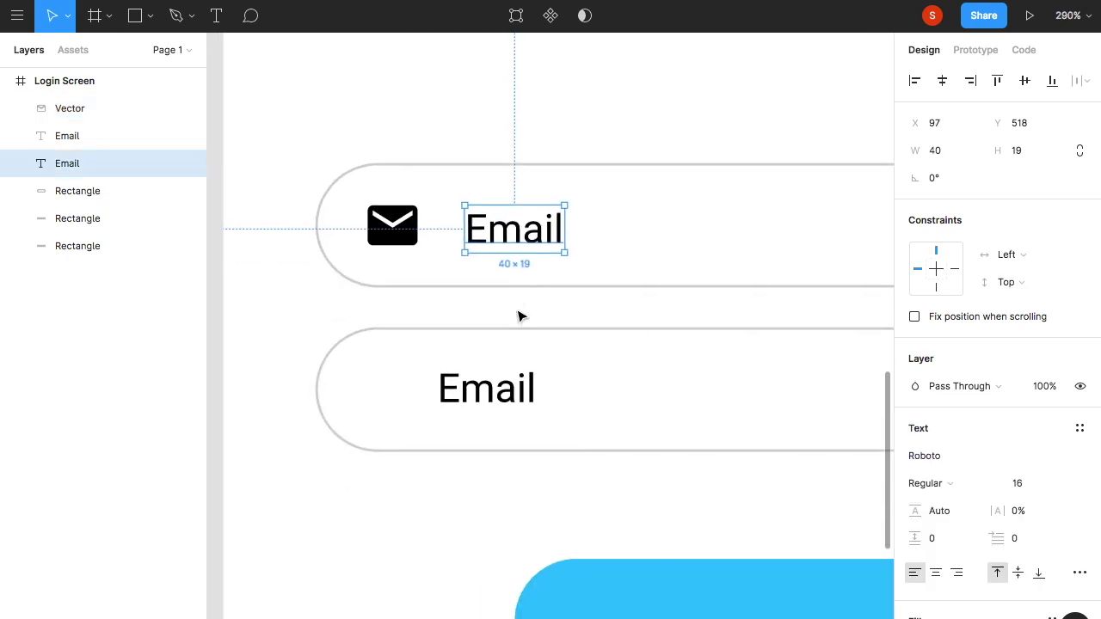
- Reopen the Material Design Icons plugin to search for another icon
left_click(402, 225)
left_click(503, 136)
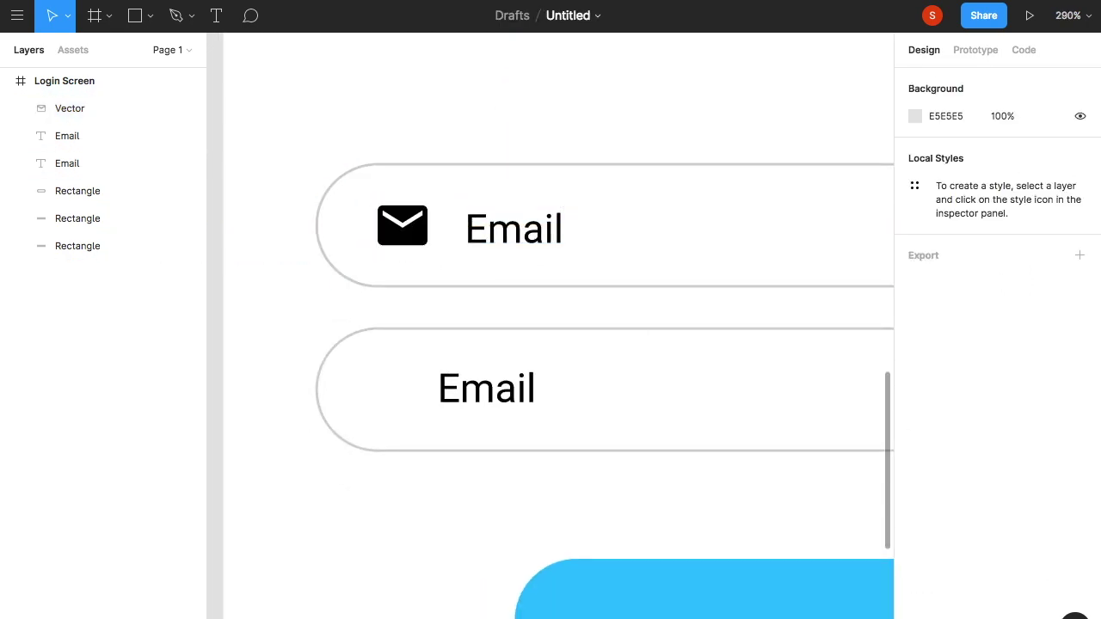
left_click(580, 371)
left_click(519, 208)
- Insert the Material Design 'lock' icon and delete its leftover empty frame
type("lock")
left_click(462, 246)
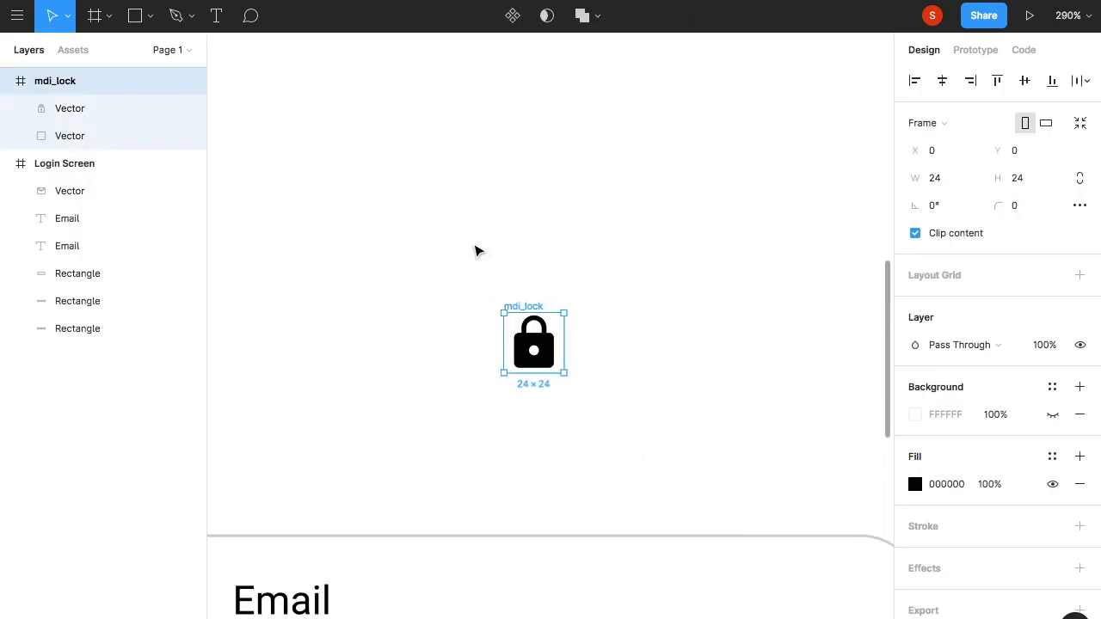
left_click_drag(533, 348, 611, 342)
left_click(523, 305)
key("Delete")
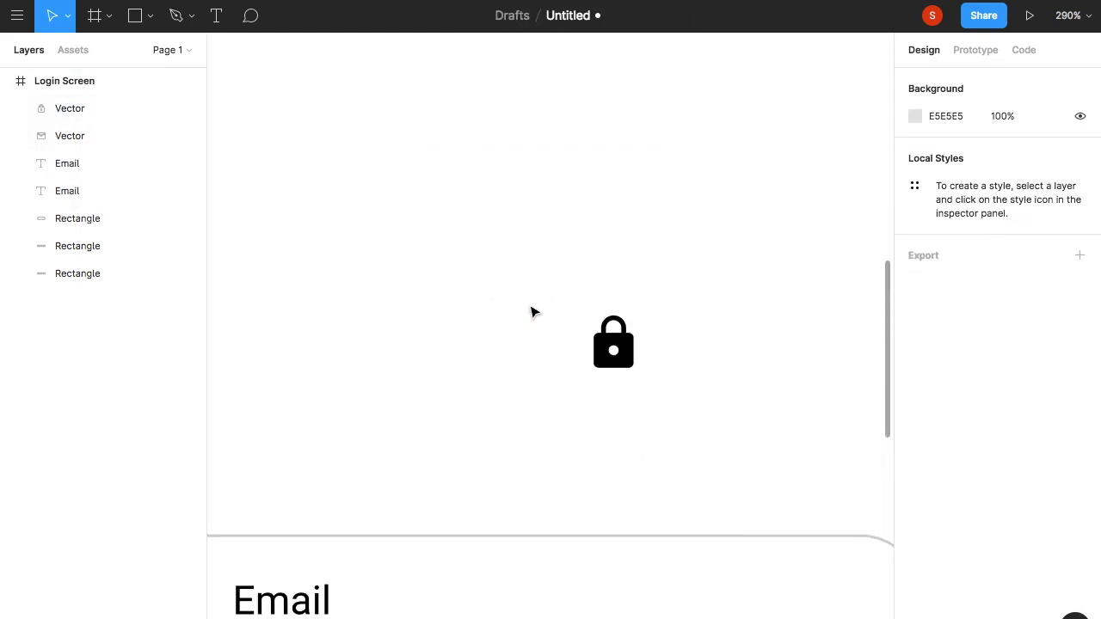
key("shift+1")
- Place the padlock at the left of the second pill, aligning its label with the first
left_click_drag(585, 206, 428, 351)
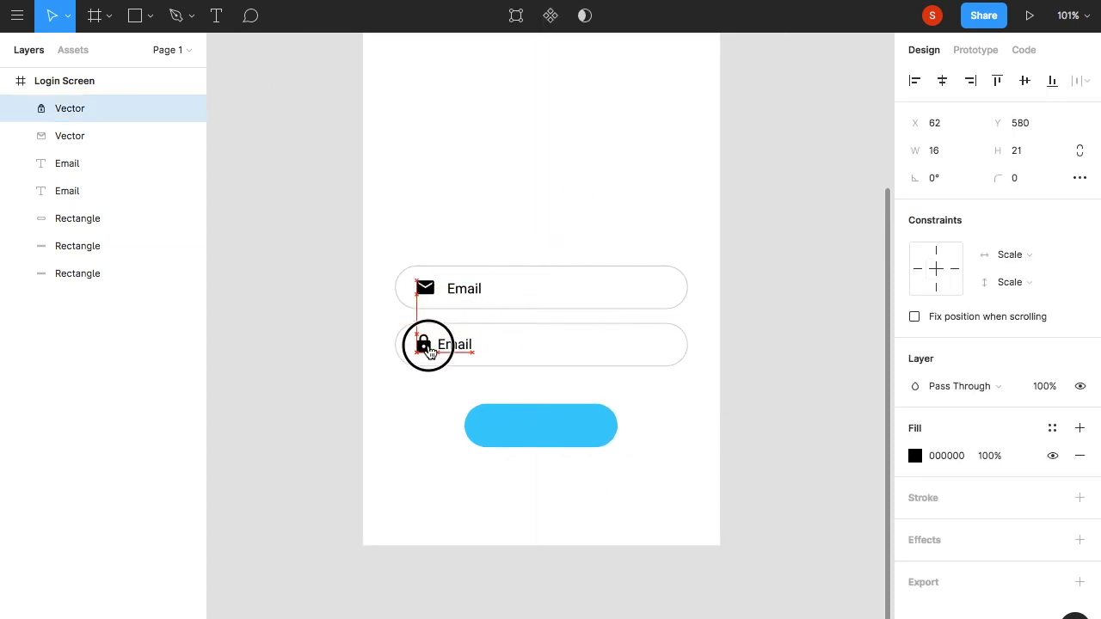
scroll(494, 353, "up", 5, "ctrl")
mouse_move(508, 307)
left_mouse_down()
mouse_move(489, 310)
mouse_move(521, 317)
mouse_move(510, 326)
left_mouse_up()
left_click(379, 326)
- Fade both Email labels to grey at 42% fill opacity
left_click(86, 136, "shift")
left_click(77, 273)
left_click(67, 191)
left_click(67, 163, "shift")
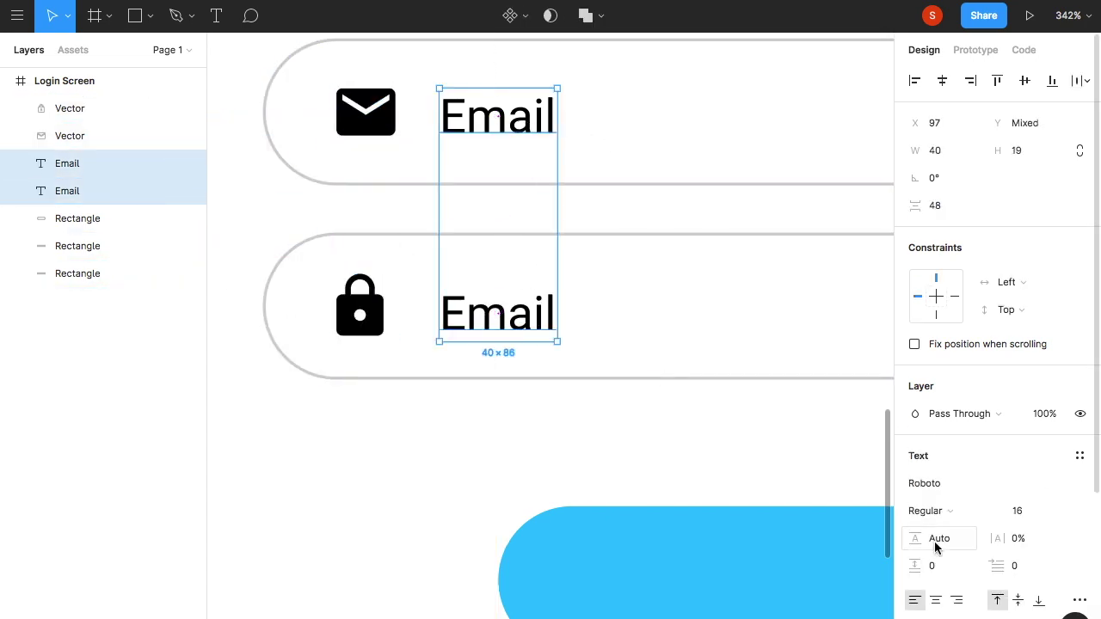
scroll(929, 516, "down", 3)
left_click(915, 464)
left_click_drag(876, 474, 797, 478)
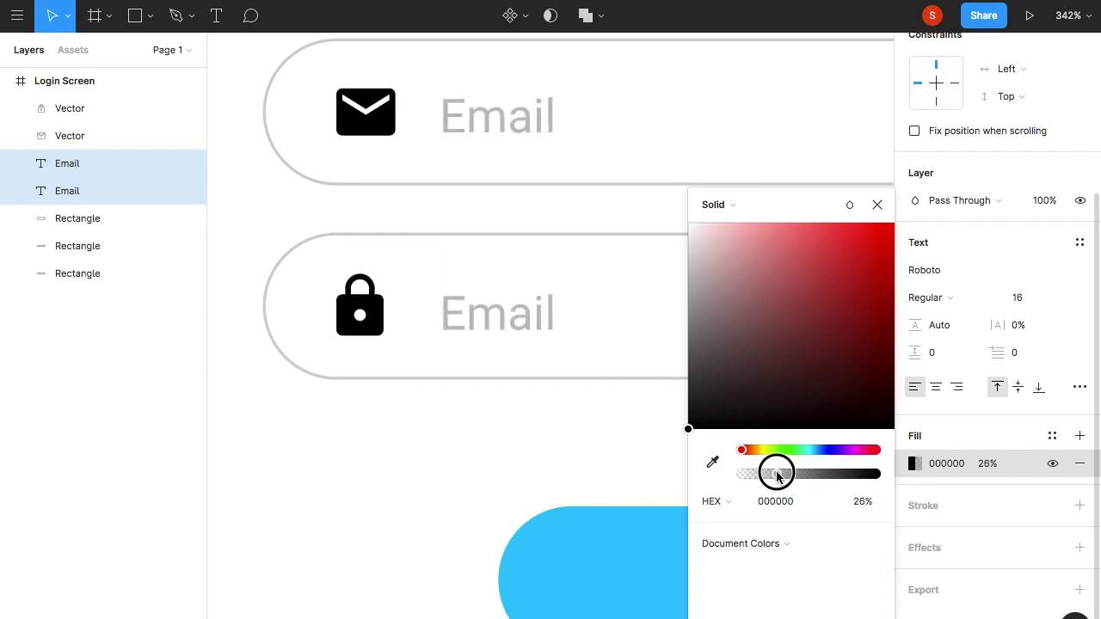
- Rename the second field's label to 'Password'
double_click(507, 318)
type("Password")
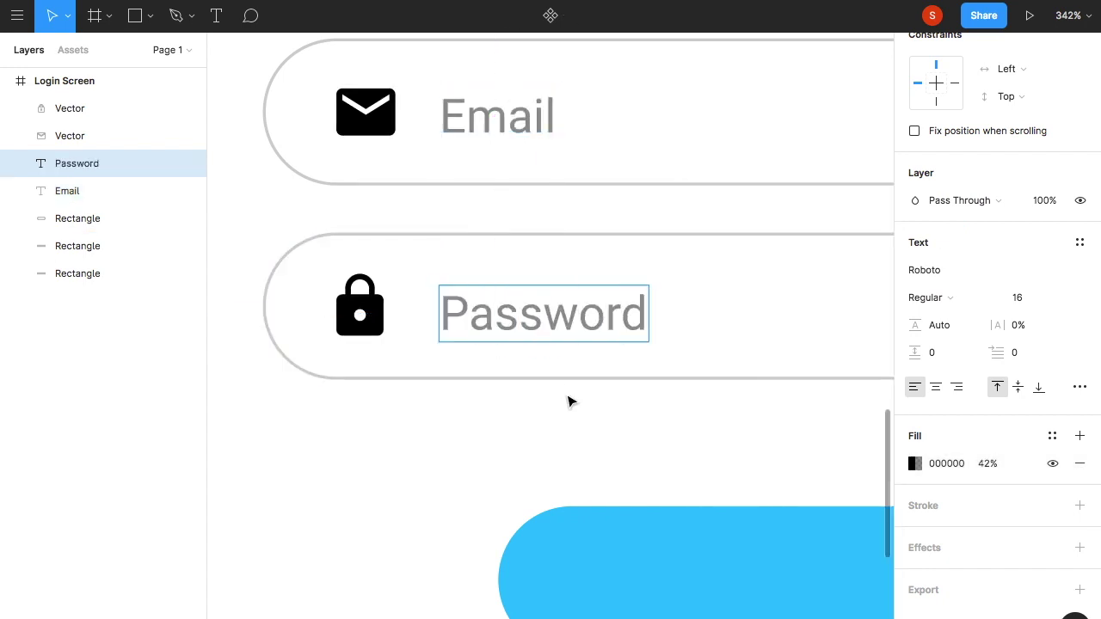
left_click(568, 401)
scroll(570, 400, "up", 2)
- Resize the envelope icon to 18×14 and line up the padlock with it
left_click(368, 172)
left_click(956, 150)
type("16")
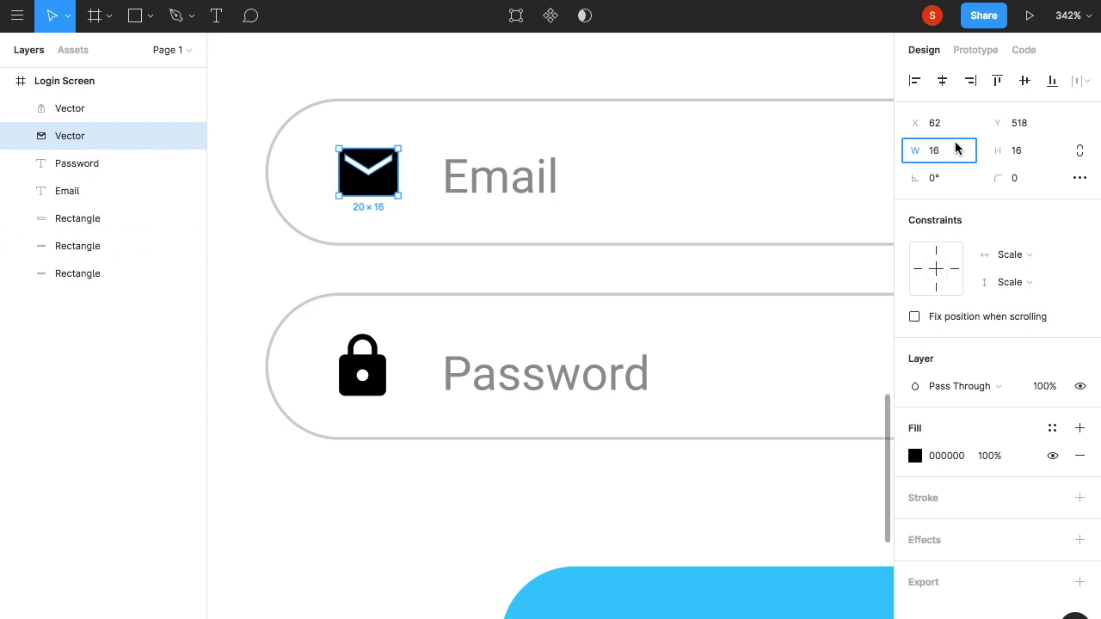
key("Return")
key("Return")
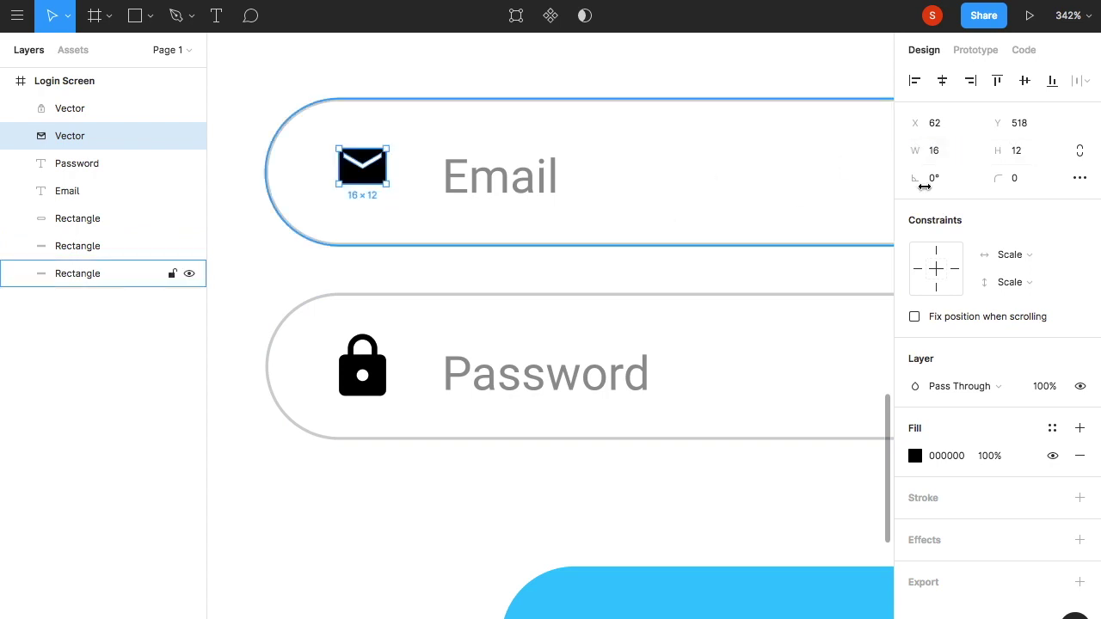
type("18")
key("Return")
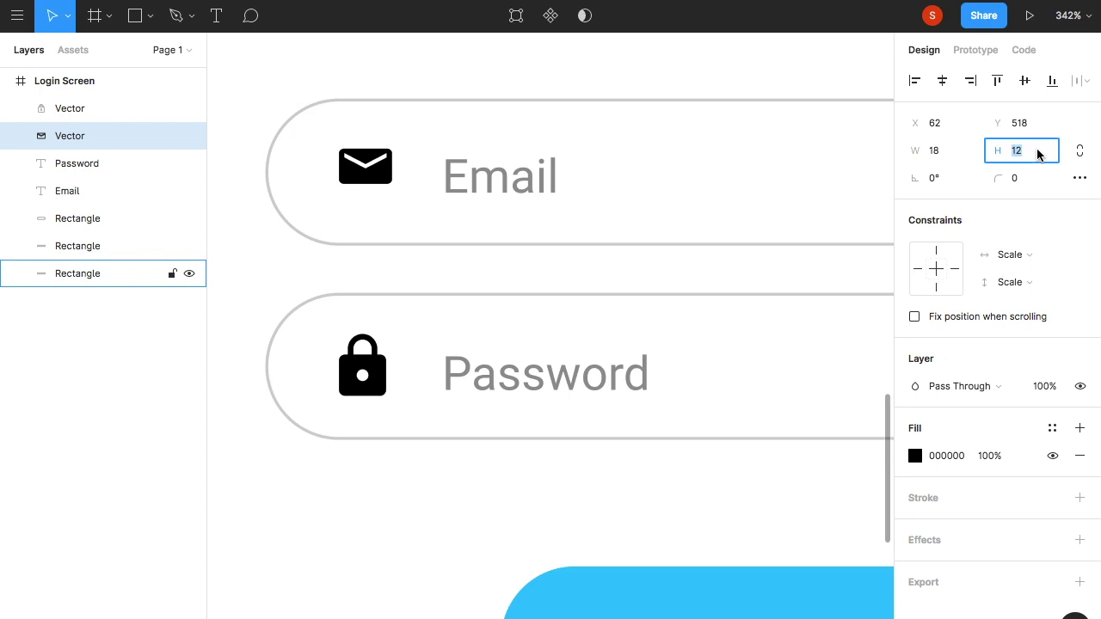
type("14")
key("Return")
mouse_move(375, 181)
left_mouse_down()
mouse_move(379, 196)
mouse_move(368, 180)
left_mouse_up()
left_click_drag(374, 386, 382, 386)
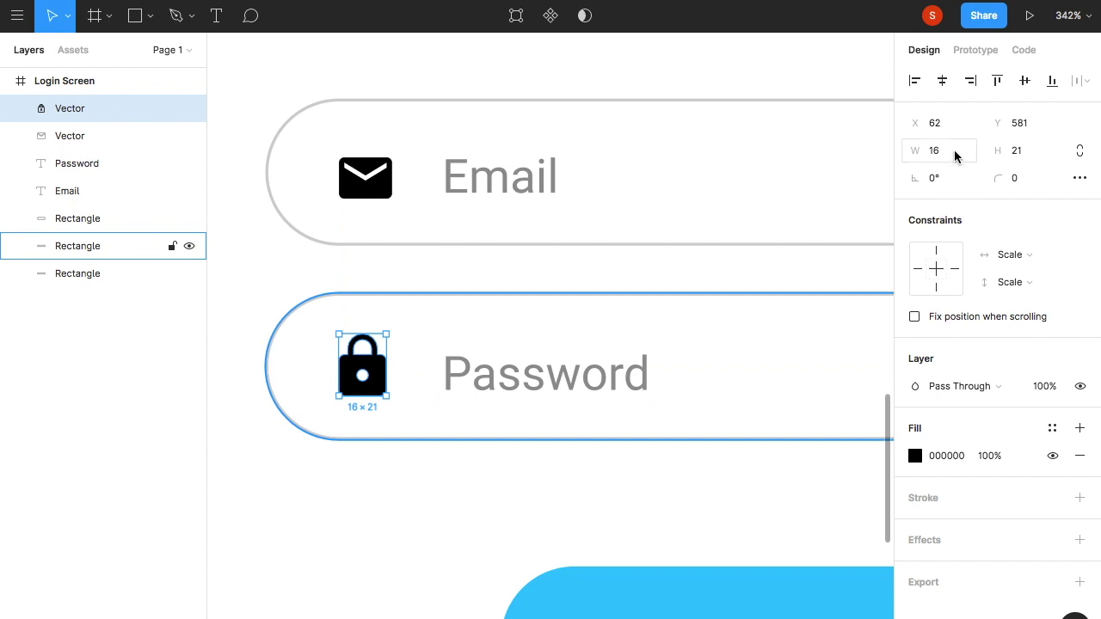
- Fade the envelope and padlock icons to grey by lowering their fill opacity
left_click(779, 215)
scroll(779, 216, "down", 5)
left_click(821, 392)
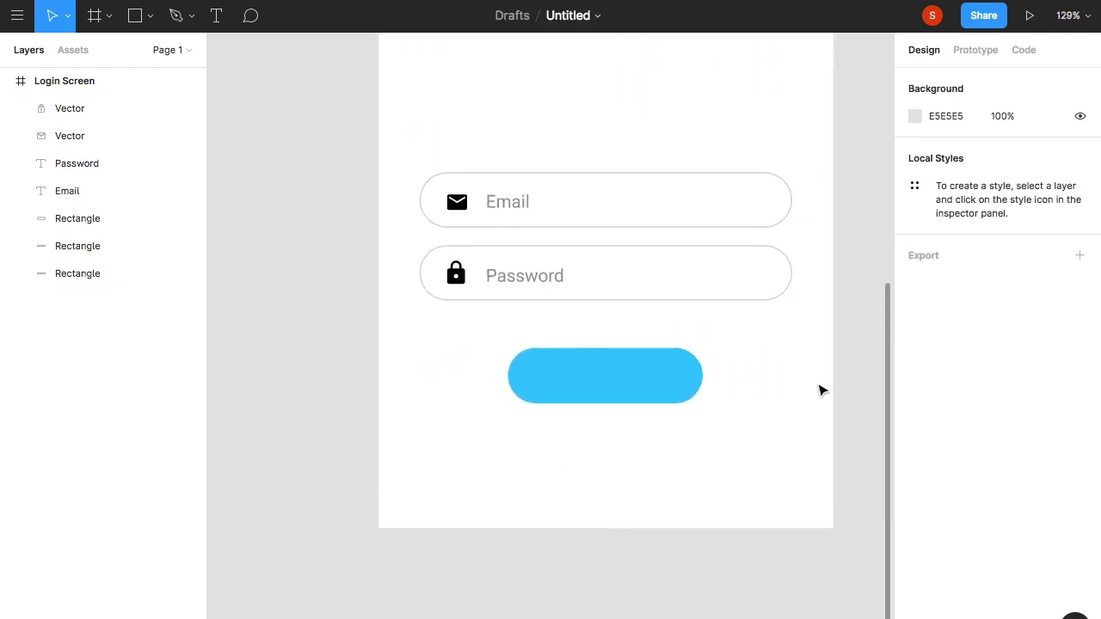
scroll(739, 336, "up", 3)
scroll(740, 336, "up", 2)
right_click(740, 336)
left_click(543, 273)
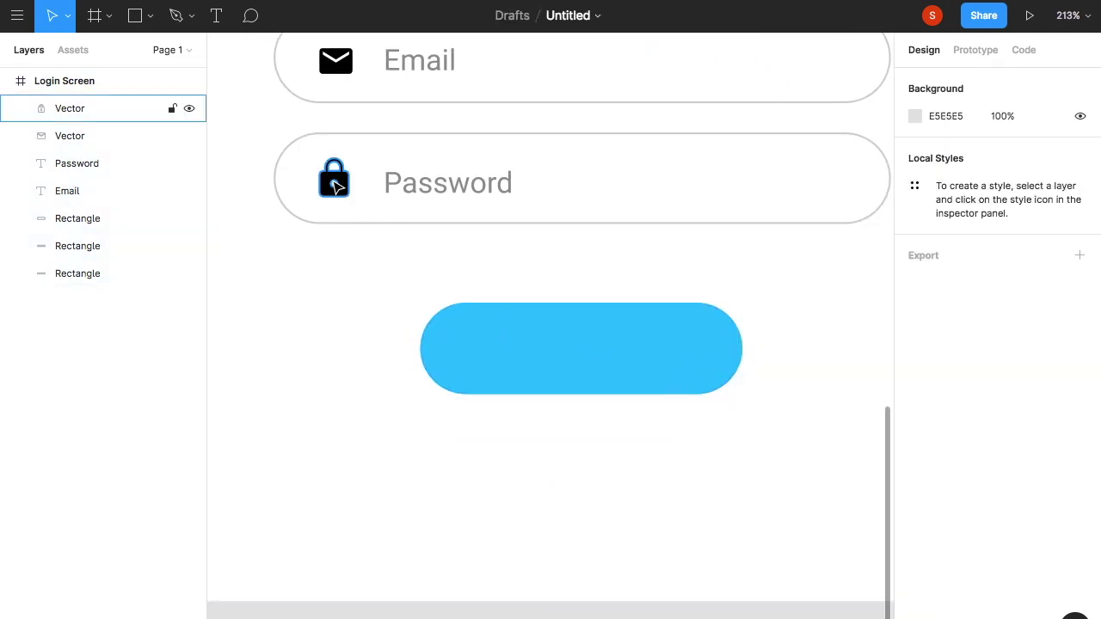
left_click(335, 185)
scroll(335, 185, "up", 2)
left_click(69, 136, "shift")
left_click(914, 483)
mouse_move(875, 474)
left_mouse_down()
mouse_move(773, 471)
mouse_move(800, 469)
left_mouse_up()
left_click(381, 491)
scroll(497, 463, "down", 2)
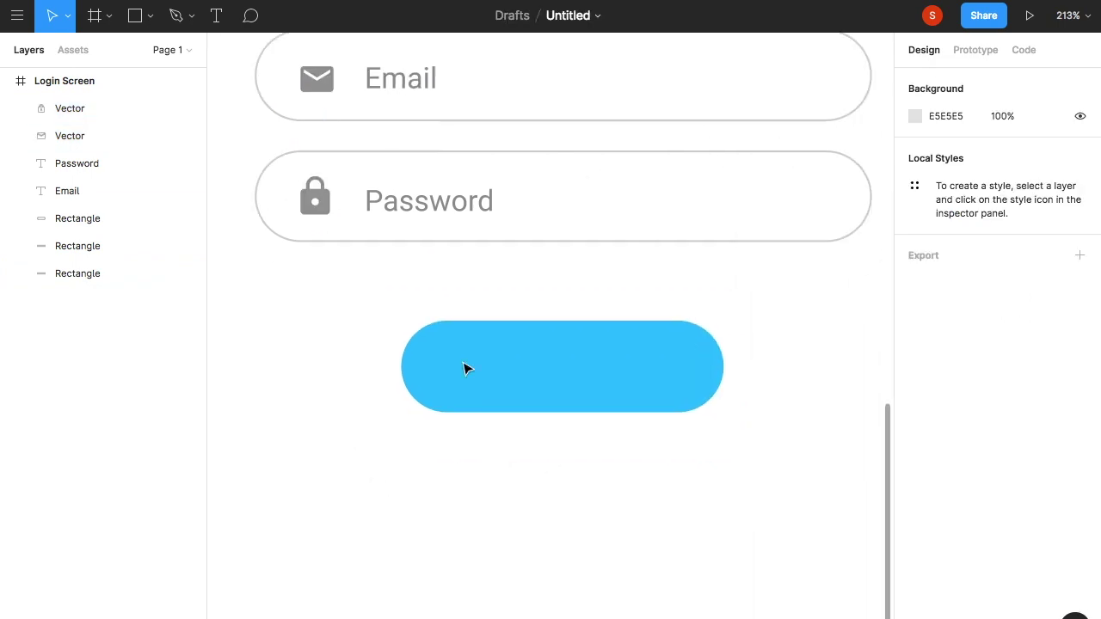
- Add a 'Login' text centred on the blue button in Google Sans
left_click(219, 23)
left_click(488, 366)
type("Login")
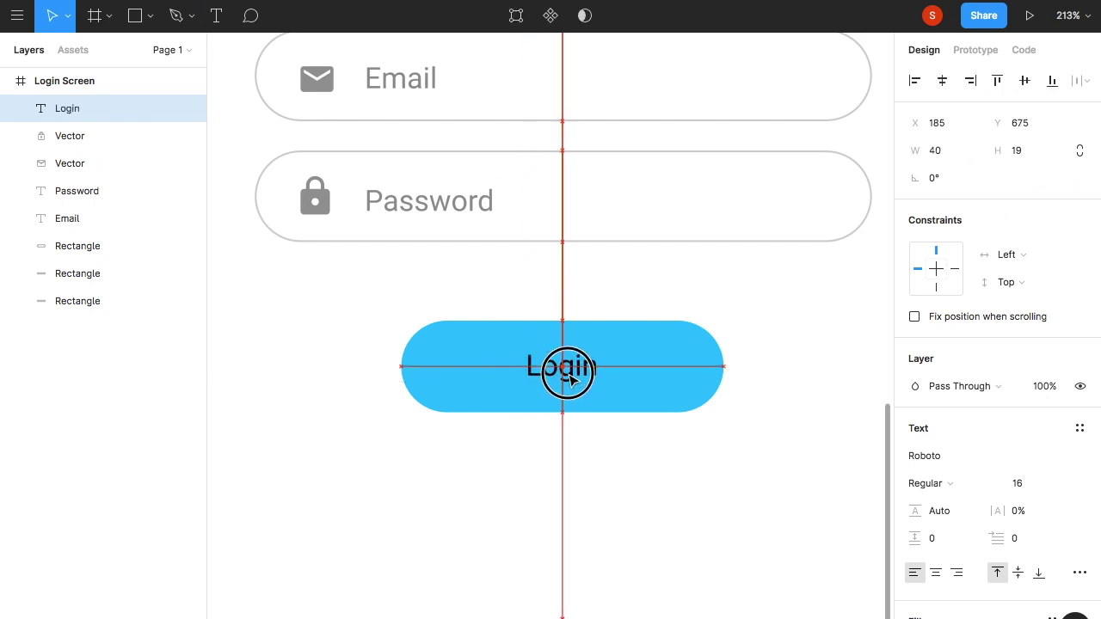
left_click_drag(536, 392, 574, 374)
left_click(973, 462)
key("Return")
- Make the Login label bold with white ffffff fill
scroll(1032, 481, "down", 3)
left_click(922, 327)
left_click(955, 367)
left_click(914, 491)
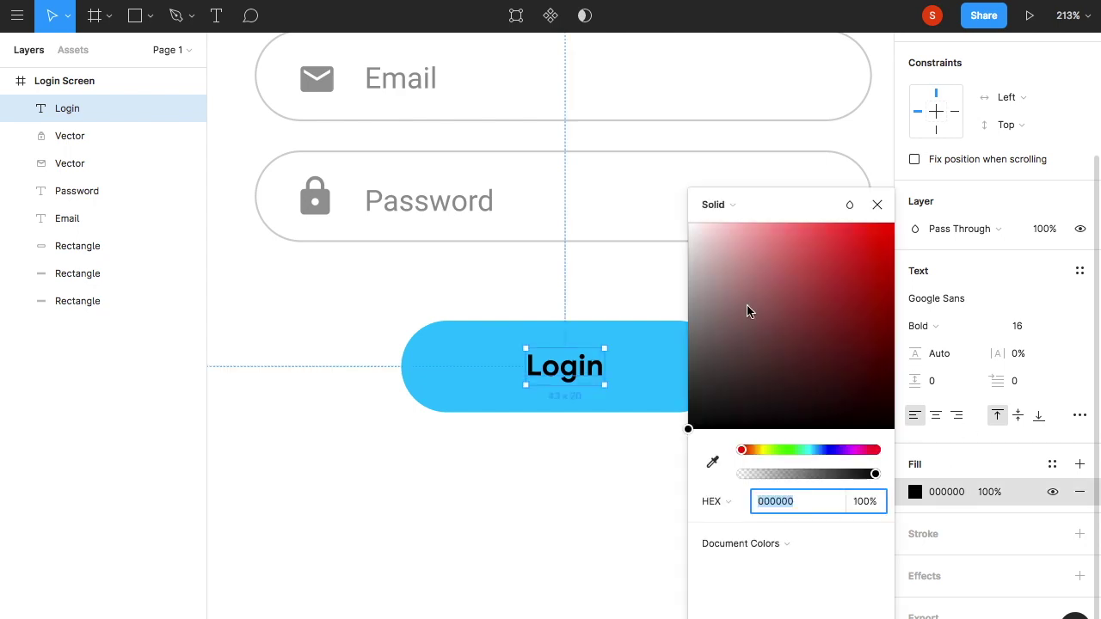
type("ffffff")
key("Return")
key("Escape")
key("Escape")
left_click(597, 366)
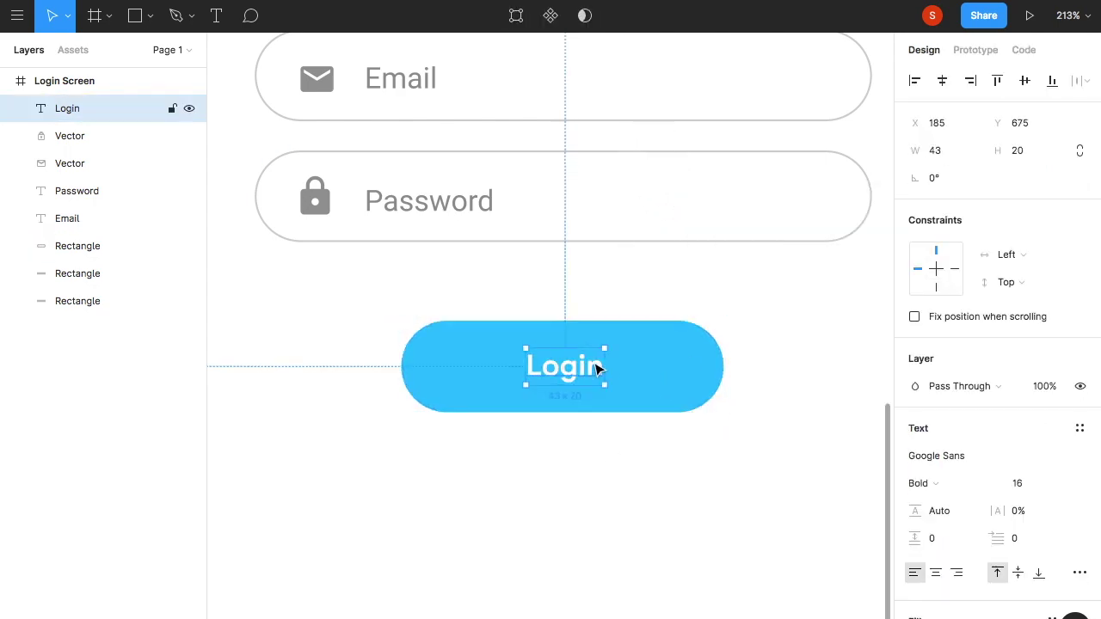
left_click(781, 425)
scroll(779, 430, "down", 5)
scroll(740, 435, "up", 2)
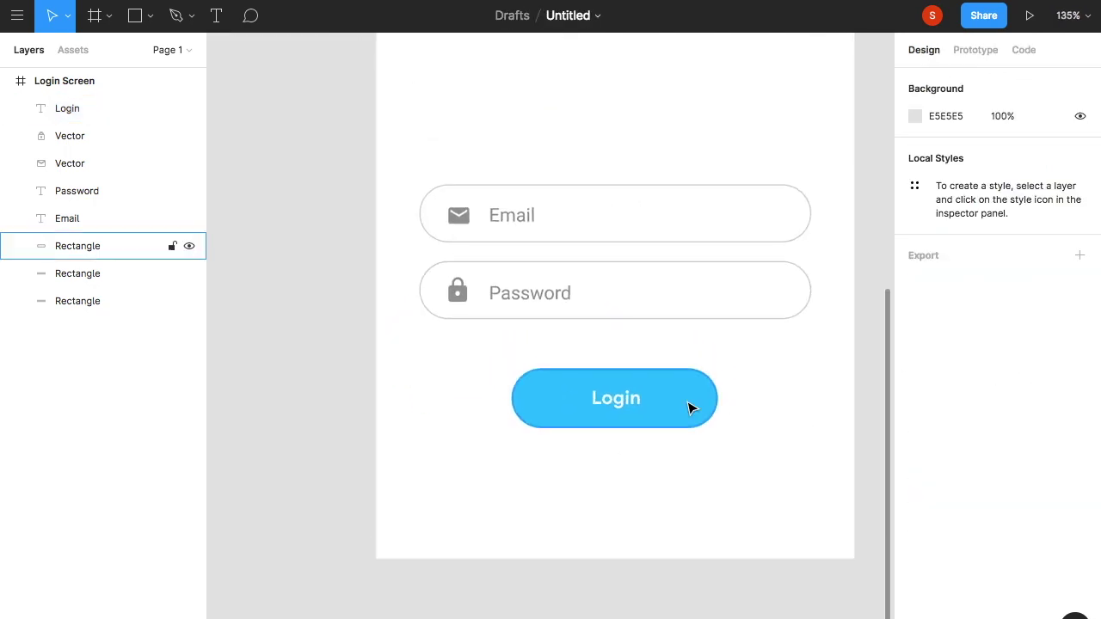
left_click(693, 402)
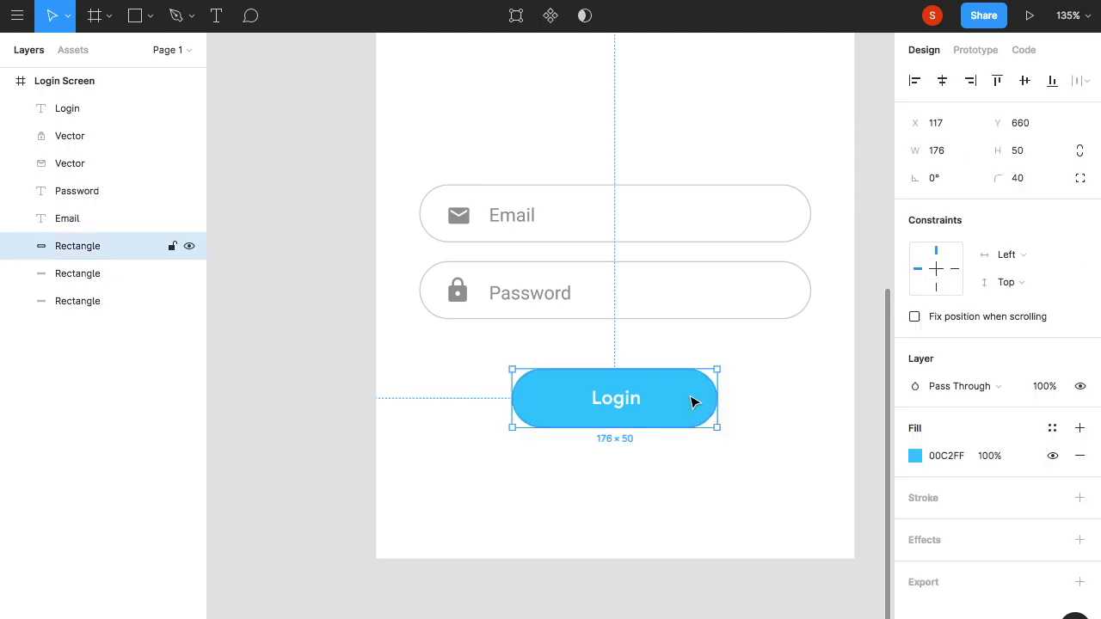
- Add a drop shadow to the Login button coloured with the button's blue 00C2FF
left_click(1079, 538)
left_click(791, 371)
scroll(757, 430, "up", 3)
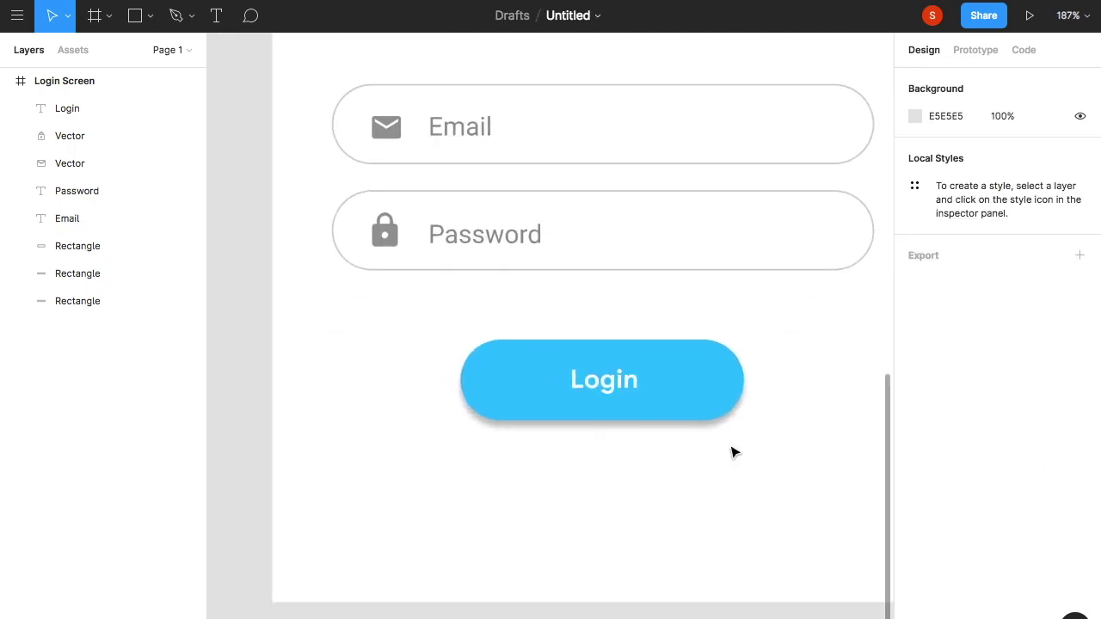
left_click(731, 405)
scroll(1009, 516, "down", 1)
left_click(914, 548)
left_click(708, 617)
left_click(506, 462)
left_click(731, 381)
- Lower the button shadow's opacity to about 42%
left_click(742, 420)
left_click(914, 568)
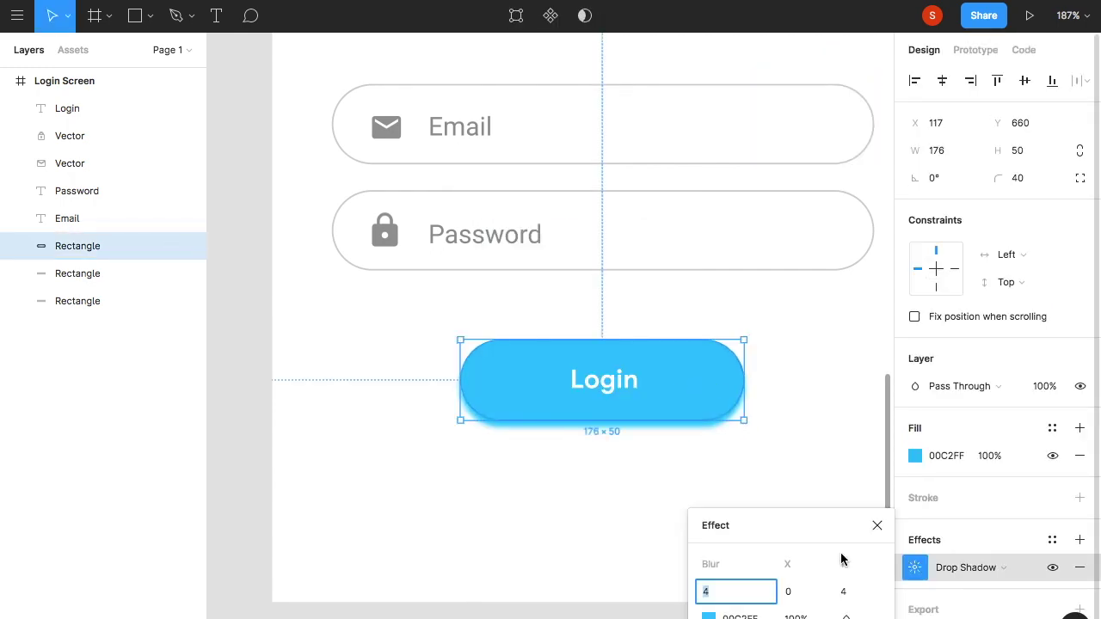
left_click(708, 616)
left_click_drag(661, 475, 621, 479)
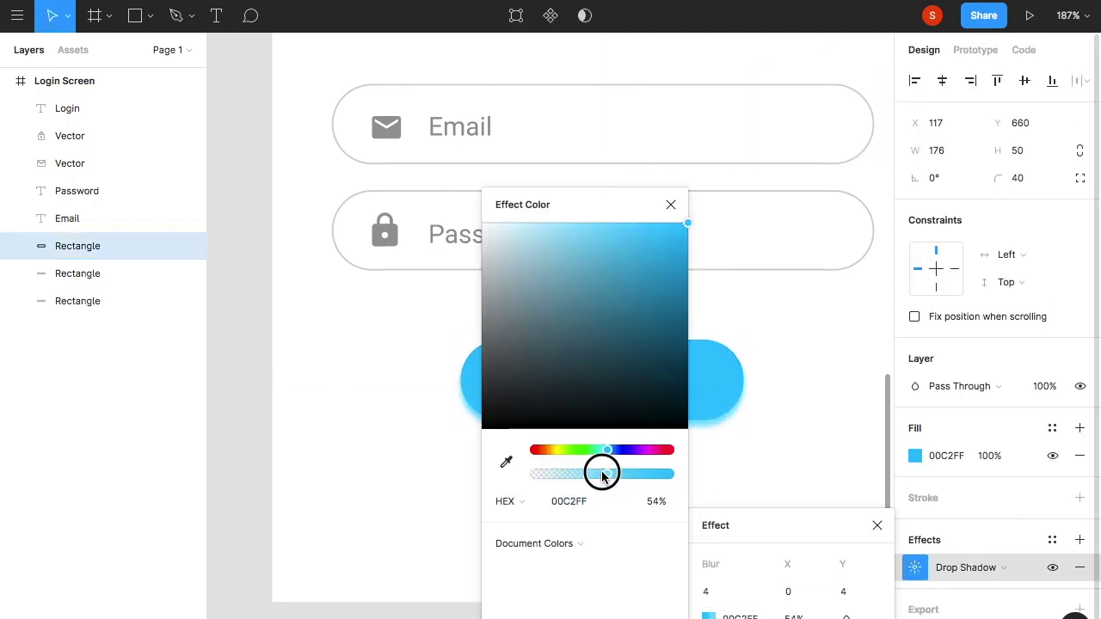
left_click_drag(589, 215, 322, 282)
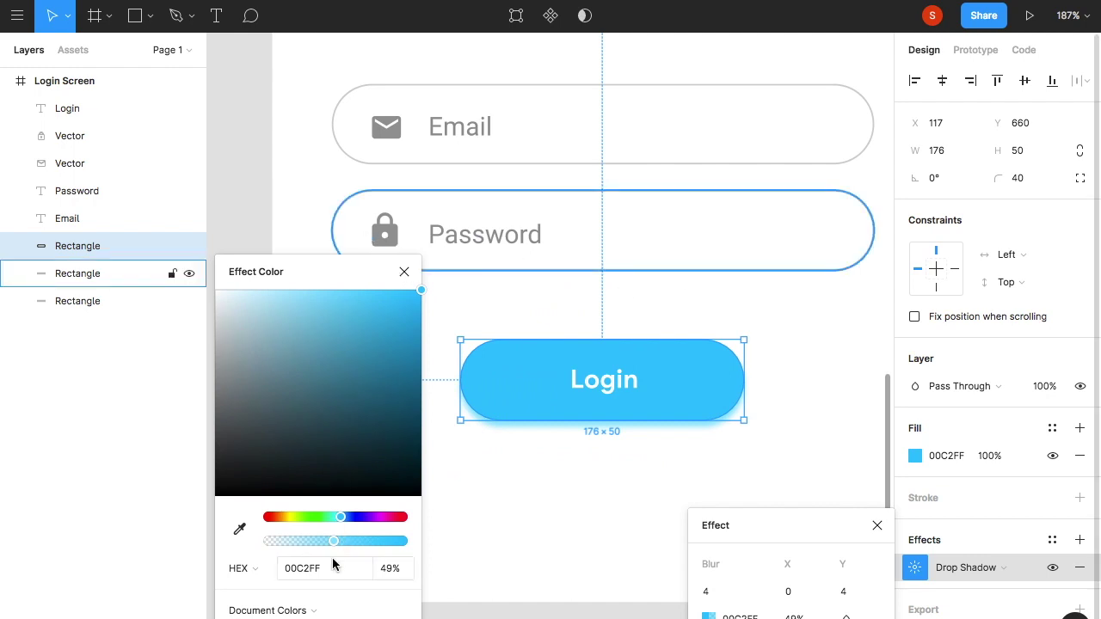
left_click_drag(333, 542, 324, 546)
left_click(455, 339)
left_click(393, 361)
scroll(394, 362, "down", 5)
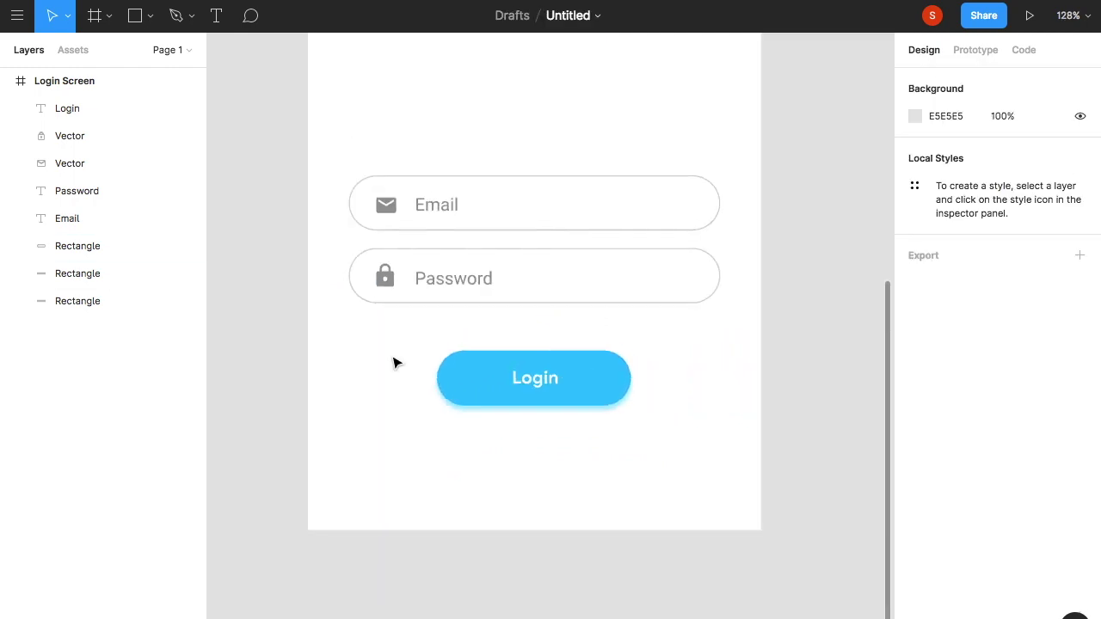
scroll(396, 362, "down", 4)
scroll(484, 306, "up", 2)
scroll(484, 306, "down", 2)
scroll(485, 308, "up", 2)
scroll(484, 307, "up", 1)
scroll(484, 307, "up", 2)
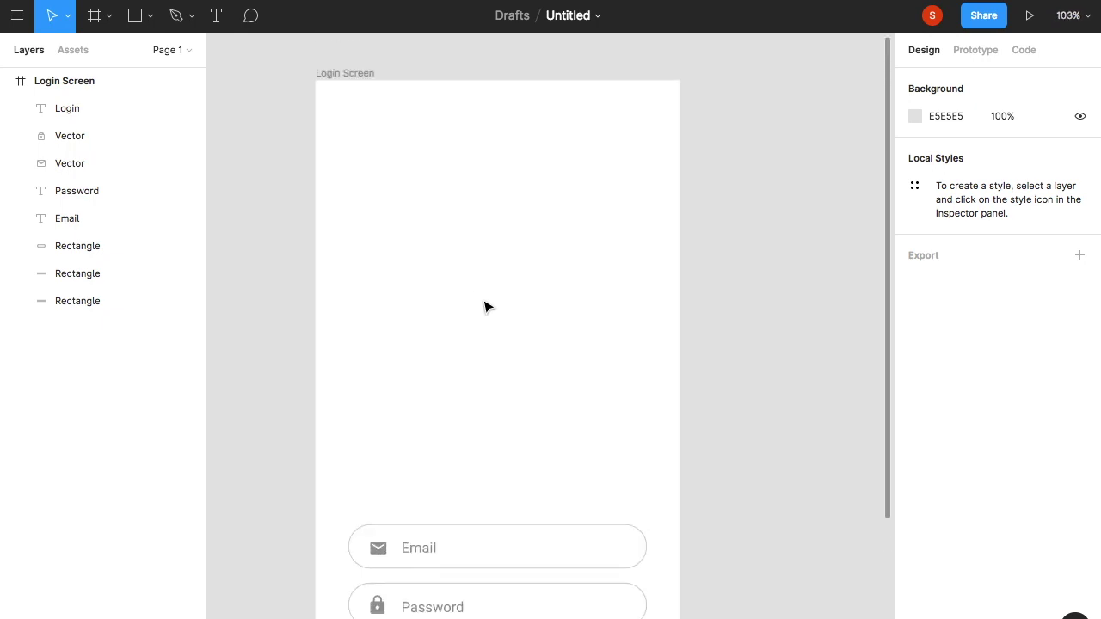
- Add a 'LYNKZ' title above the login fields at font size 64
left_click(422, 402)
key("Escape")
mouse_move(370, 356)
left_mouse_down()
mouse_move(567, 450)
mouse_move(605, 452)
left_mouse_up()
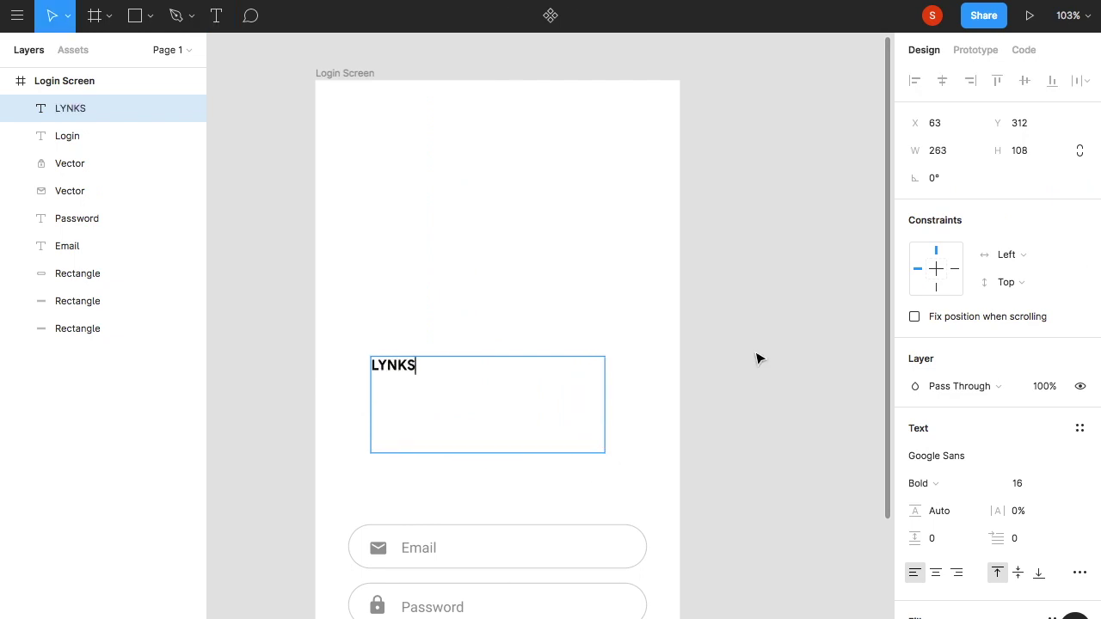
type("Z")
key("Escape")
left_click(1061, 483)
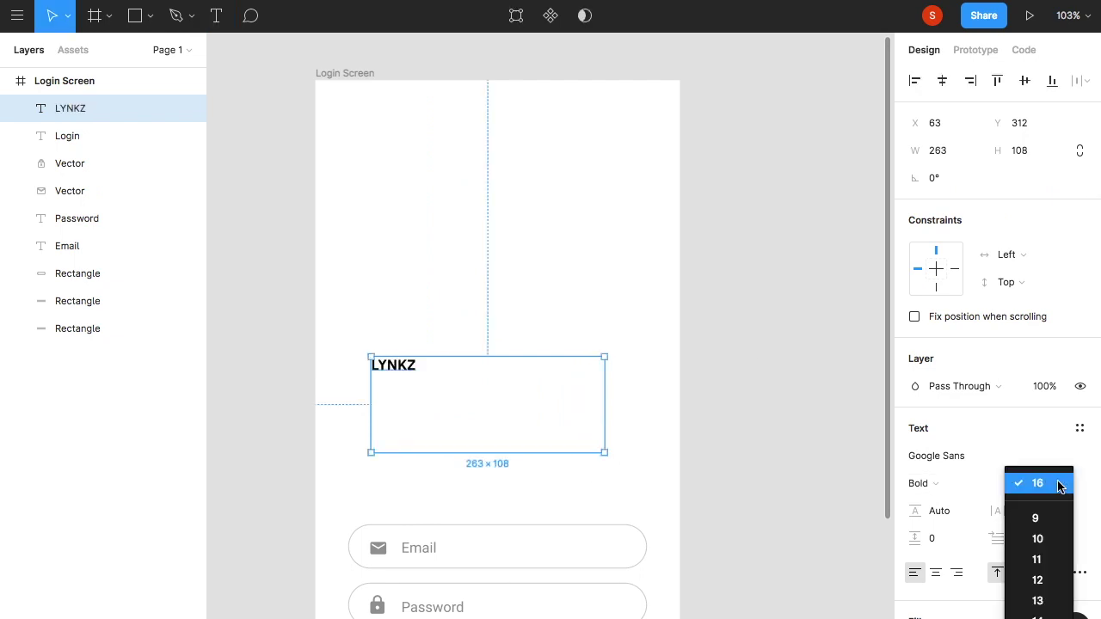
left_click(1036, 541)
- Fit the LYNKZ text box to its content and set the font to Impact
key("Escape")
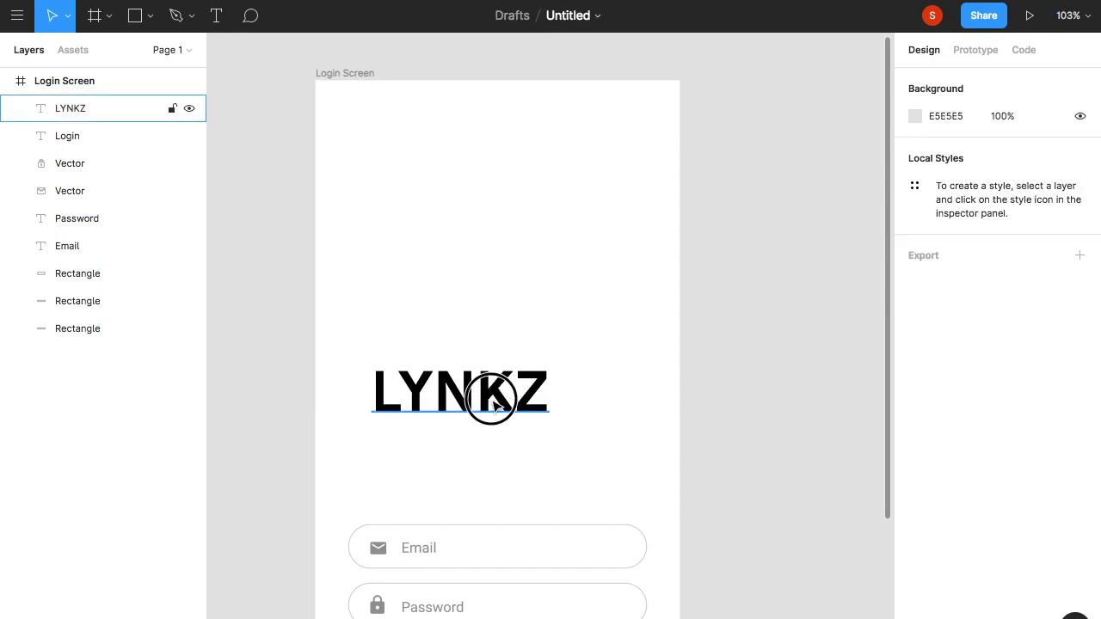
left_click_drag(491, 393, 521, 401)
left_click_drag(645, 403, 585, 402)
mouse_move(527, 460)
left_mouse_down()
mouse_move(526, 427)
mouse_move(512, 411)
left_mouse_up()
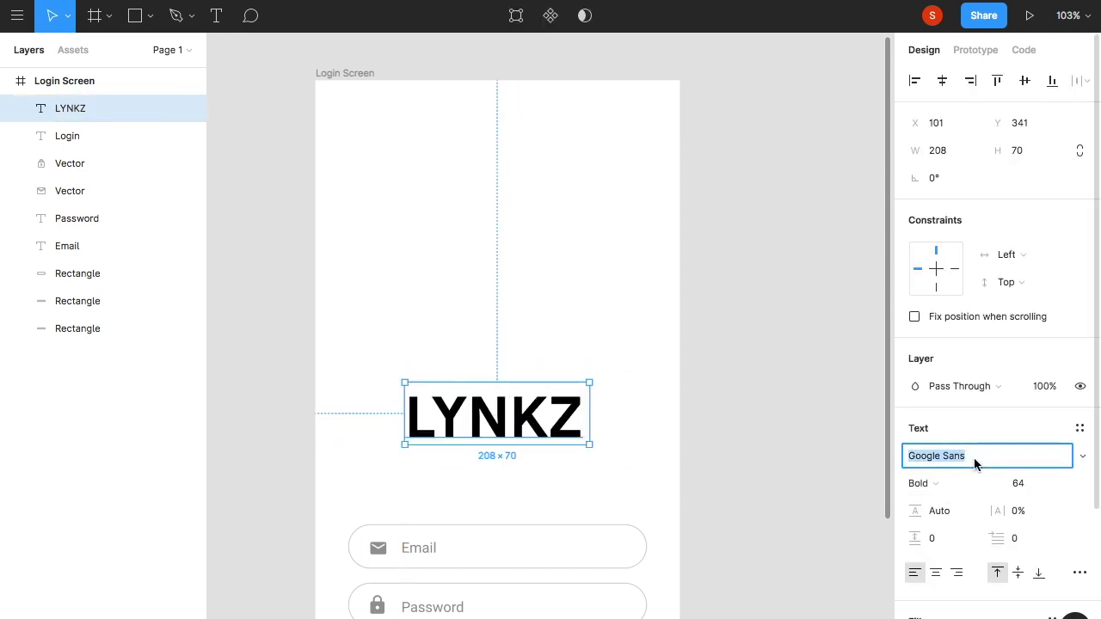
key("Return")
mouse_move(513, 424)
left_mouse_down()
mouse_move(544, 438)
mouse_move(544, 430)
left_mouse_up()
- Set LYNKZ letter spacing to 5% and centre it horizontally in the frame
left_click(1024, 513)
type("5")
key("Return")
left_click(713, 467)
left_click(550, 422)
left_click_drag(534, 432, 516, 432)
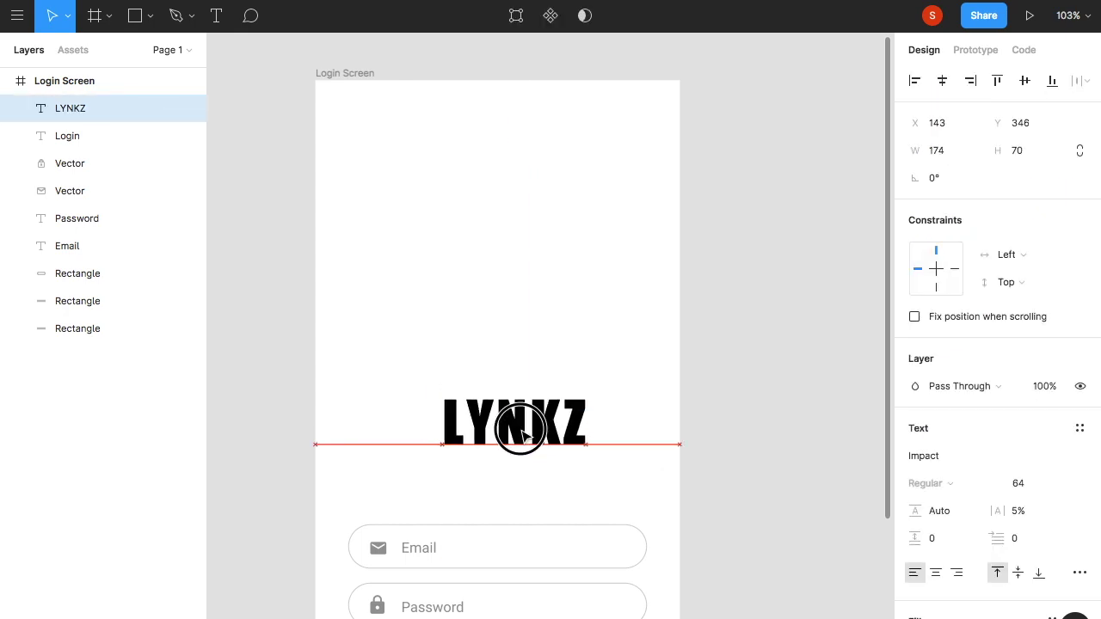
- Colour the letters 'KZ' in the button's blue 00C2FF
scroll(807, 486, "down", 1)
double_click(550, 402)
left_click_drag(564, 403, 507, 403)
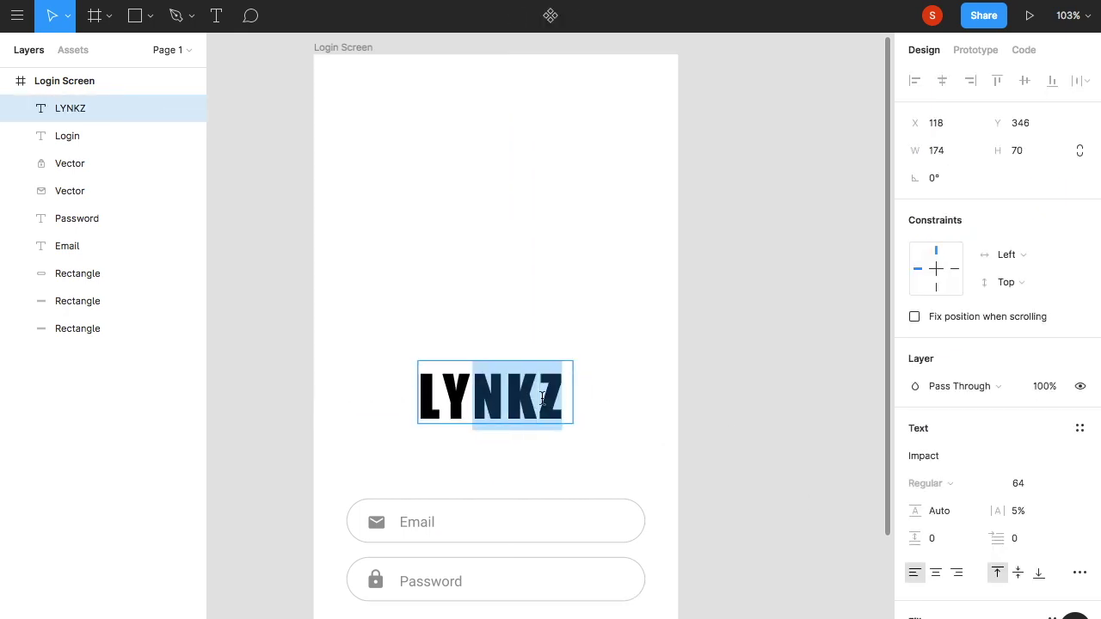
scroll(793, 468, "down", 4)
scroll(983, 523, "down", 1)
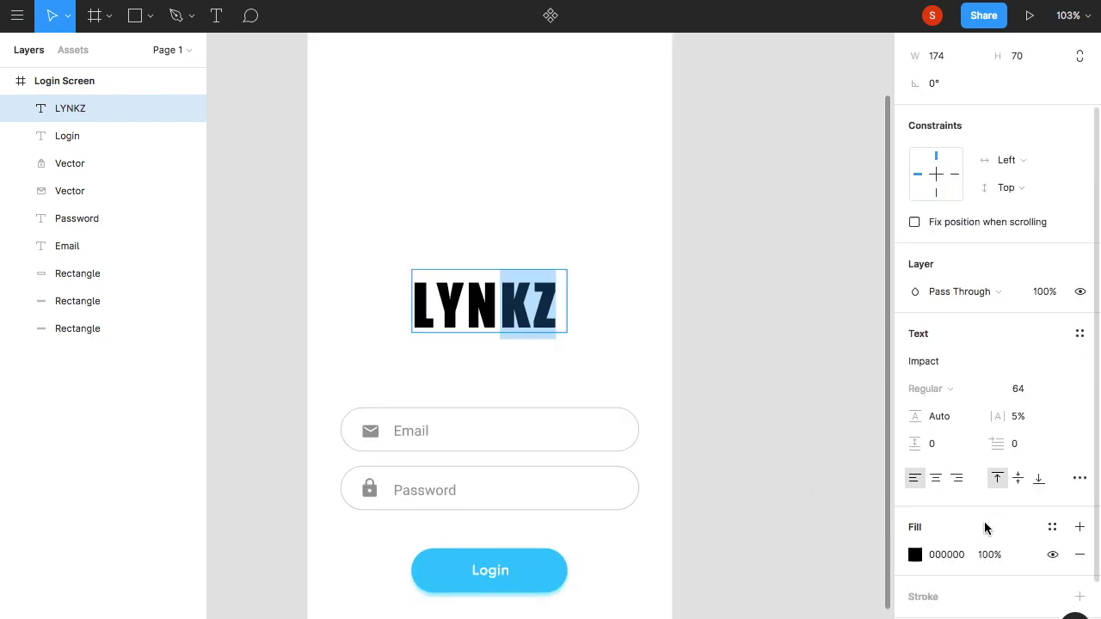
scroll(984, 524, "down", 4)
left_click(916, 531)
left_click(712, 462)
left_click(544, 557)
key("Escape")
key("shift+1")
key("Escape")
scroll(713, 387, "up", 3)
scroll(713, 387, "down", 3)
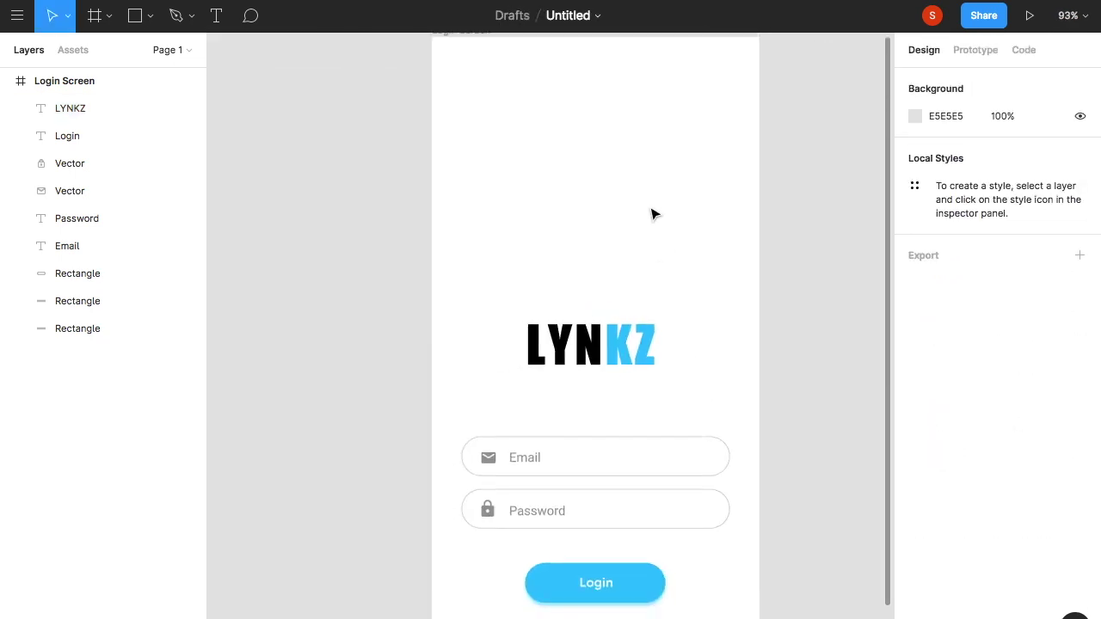
right_click(482, 388)
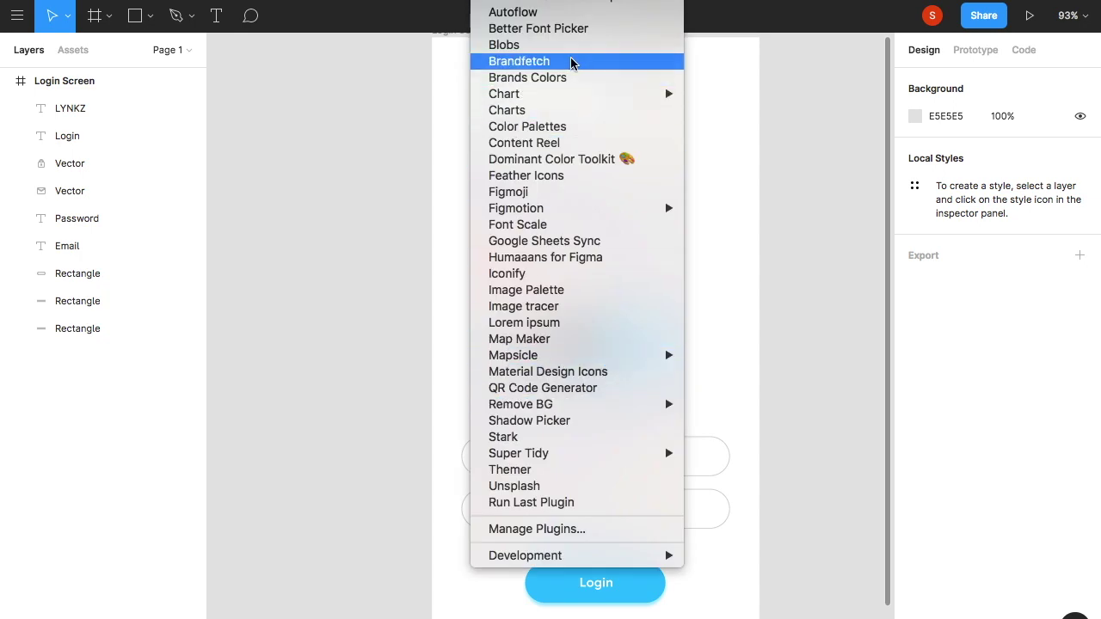
- Insert the Humaaans standing woman illustration and delete its leftover empty frame
left_click(565, 257)
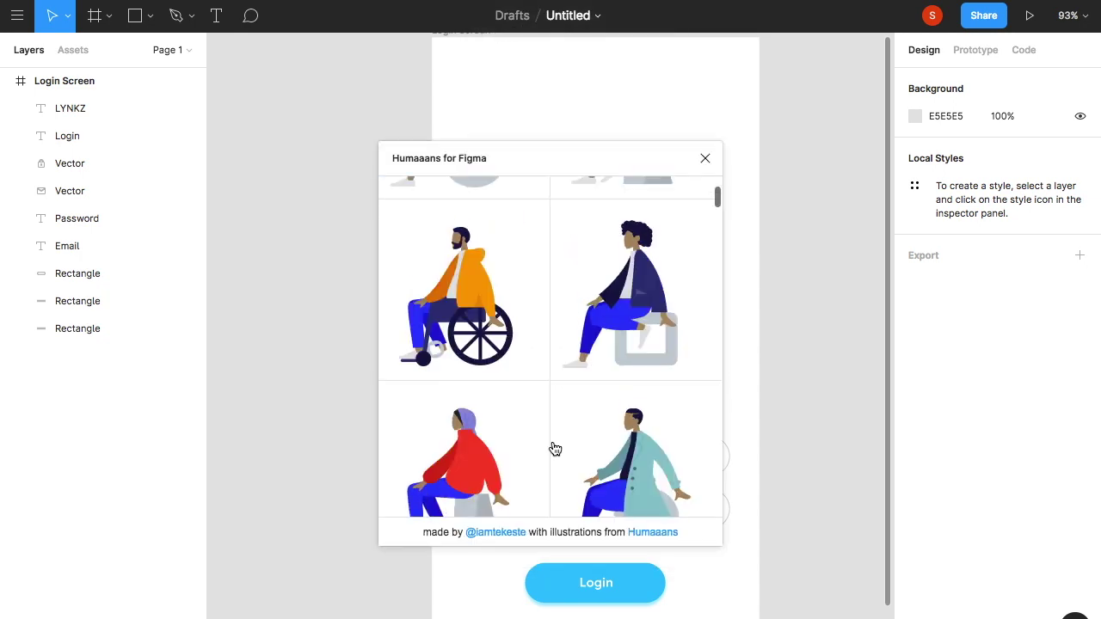
scroll(554, 449, "down", 3)
scroll(555, 449, "up", 1)
left_click(480, 326)
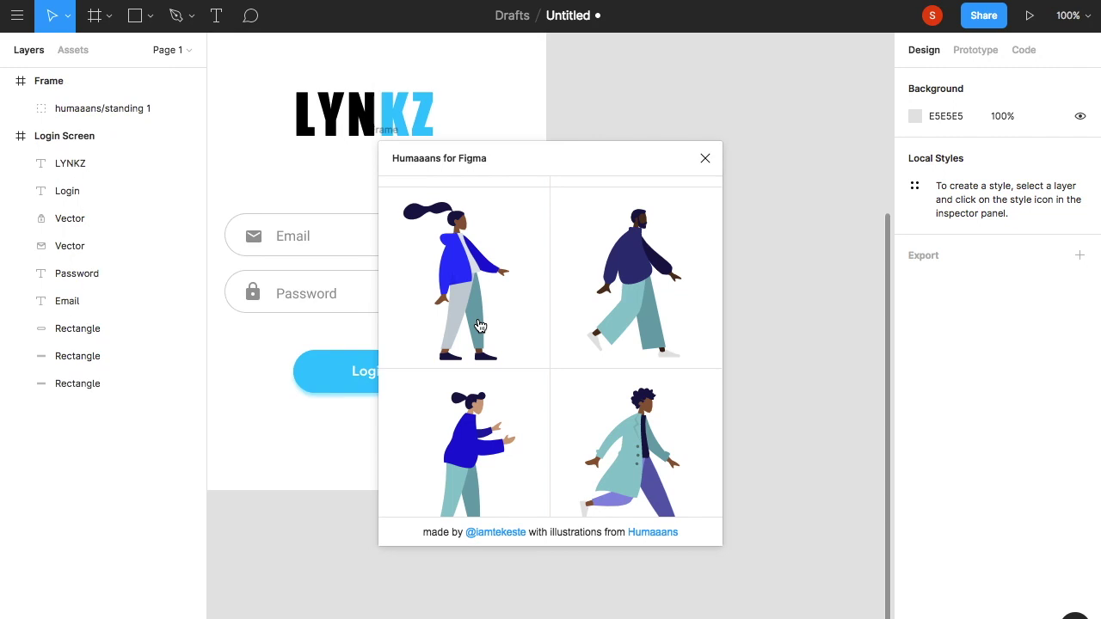
left_click(704, 158)
left_click(489, 194)
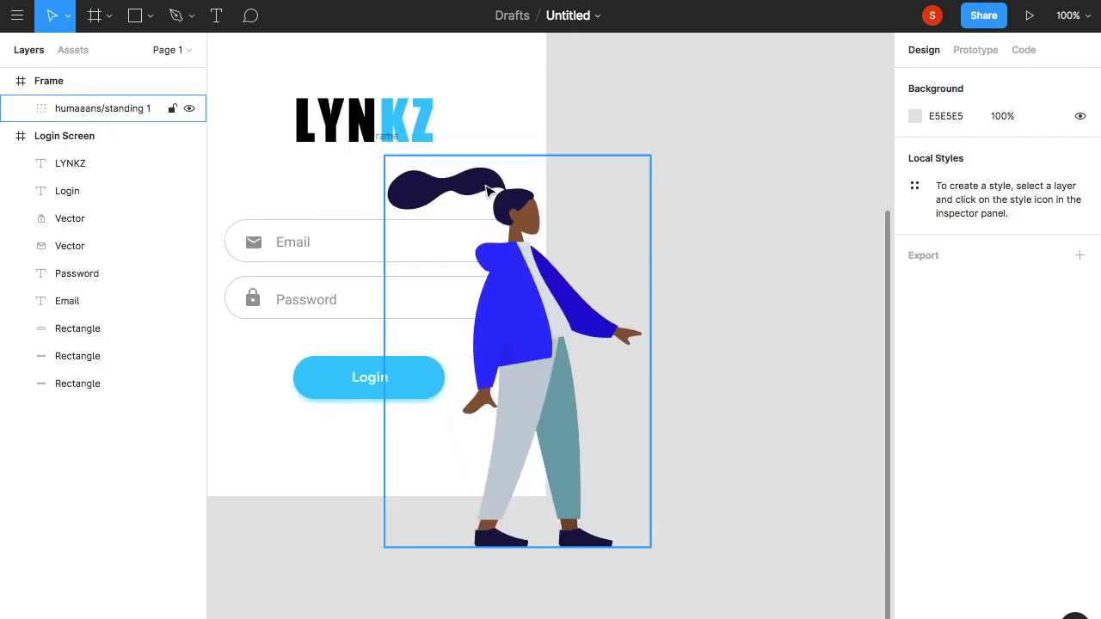
left_click_drag(486, 196, 758, 181)
left_click(413, 147)
key("Delete")
- Scale the figure to about 142.56×223.76 and place it in Login Screen above LYNKZ
left_click(592, 140)
mouse_move(573, 98)
left_mouse_down()
mouse_move(658, 197)
mouse_move(726, 327)
left_mouse_up()
scroll(726, 327, "down", 5)
scroll(671, 292, "left", 2)
left_click_drag(671, 276, 464, 137)
scroll(465, 138, "up", 5)
scroll(482, 215, "down", 2)
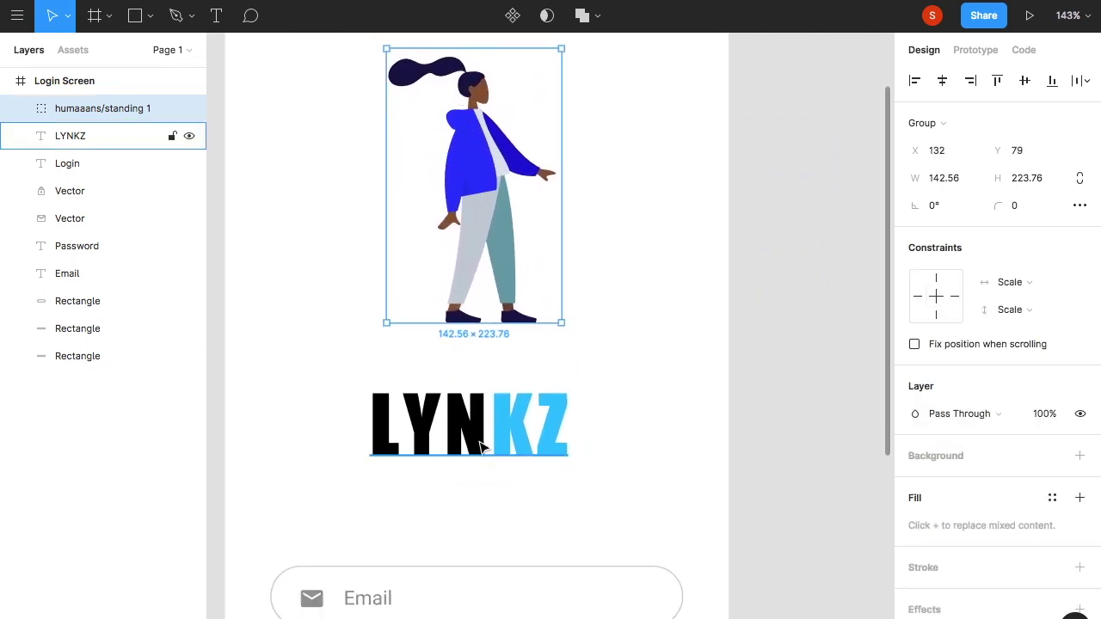
- Enlarge the illustrated figure to about 160×253 and move it left above the LYNKZ title
left_click(70, 136)
left_click(507, 275)
left_click_drag(560, 321, 571, 346)
left_click_drag(512, 250, 487, 255)
- Colour the front of the figure's coat light blue, sampled from the canvas
double_click(459, 190)
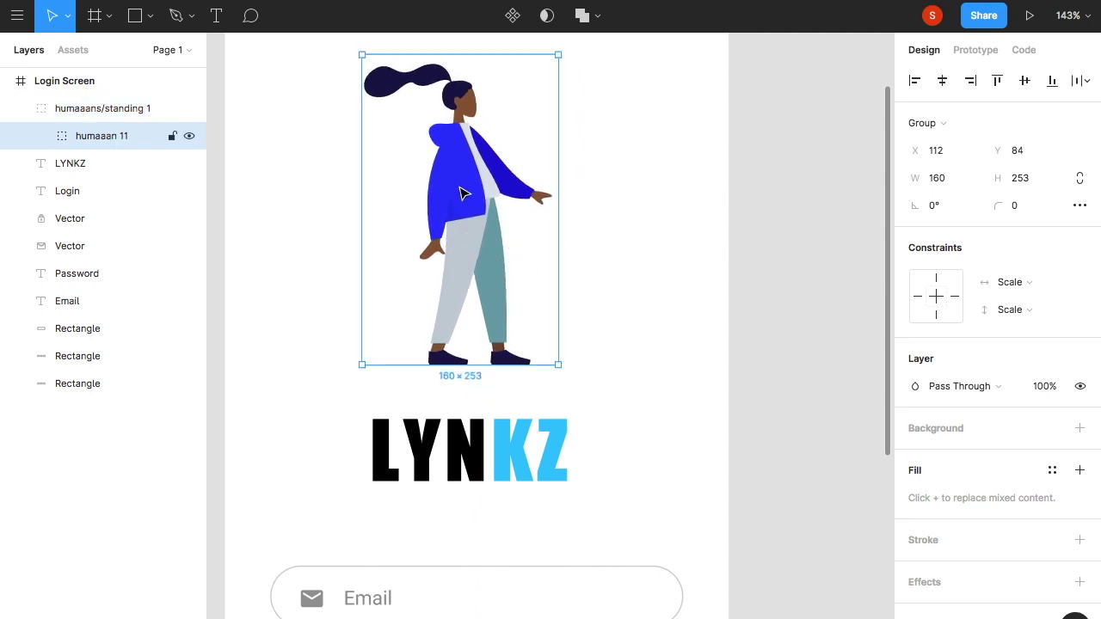
double_click(471, 171)
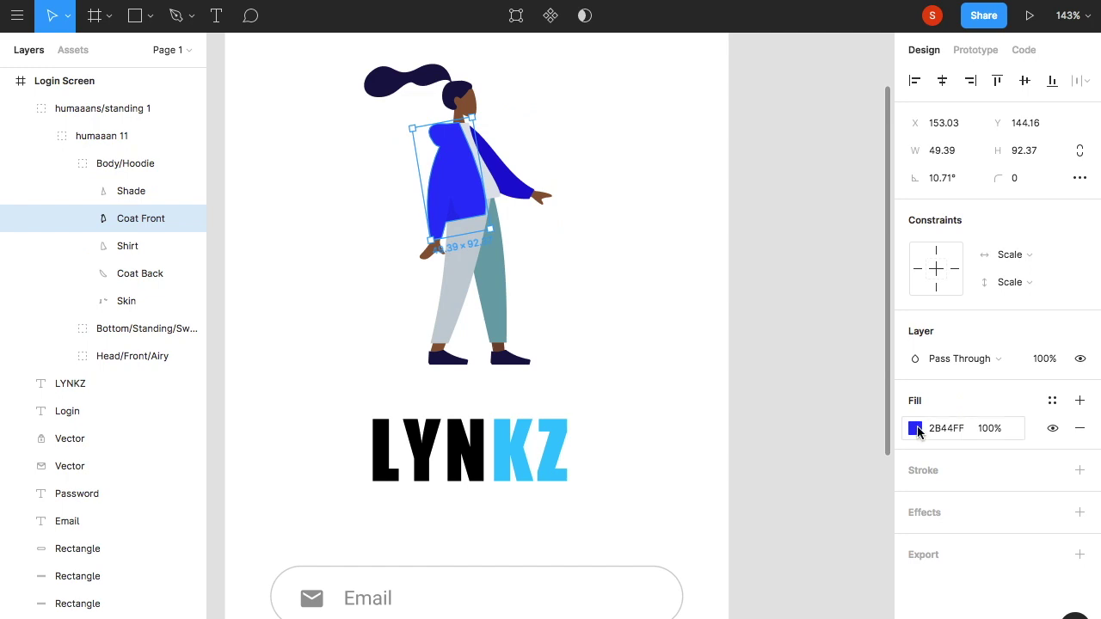
left_click(915, 429)
left_click(713, 462)
left_click(542, 447)
- Give the back of the coat the KZ blue, darkened slightly
left_click(576, 250)
double_click(510, 186)
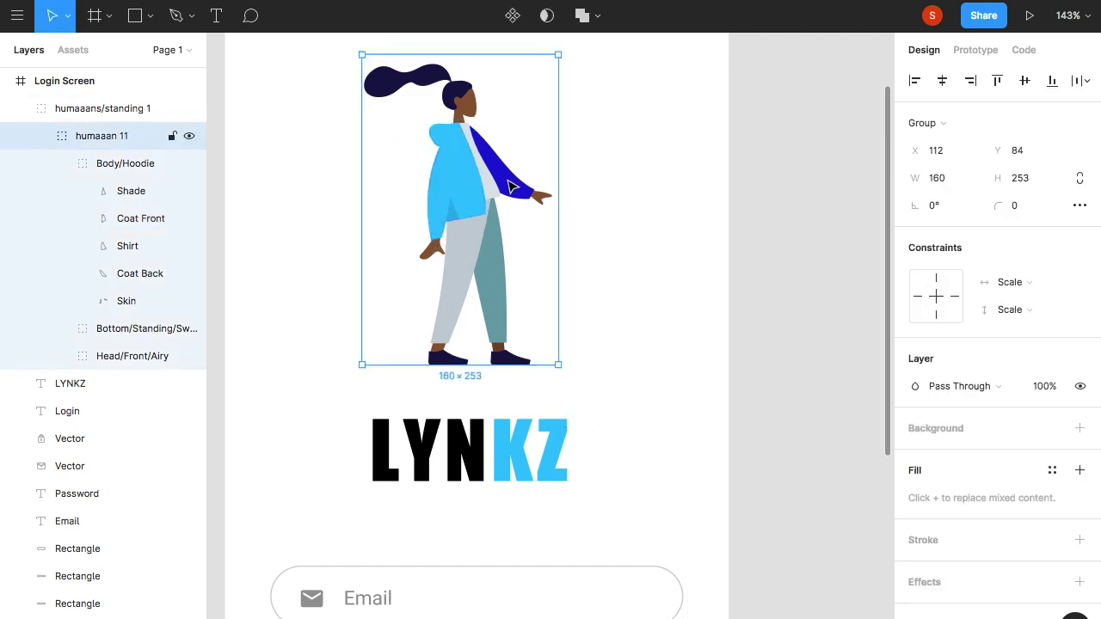
double_click(510, 187)
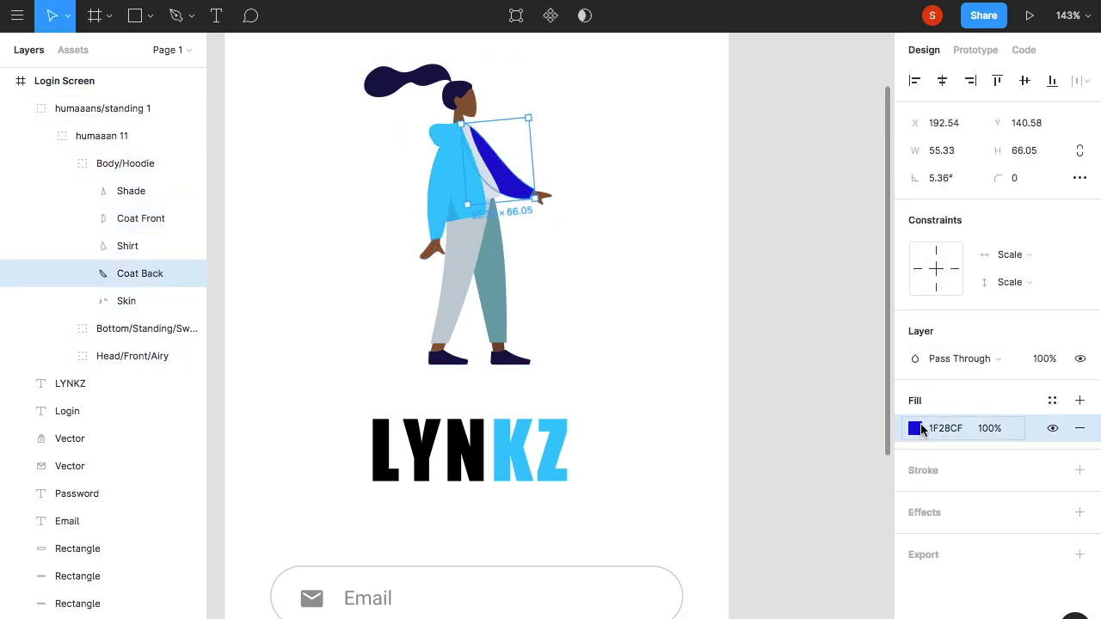
left_click(915, 428)
left_click(712, 463)
left_click(555, 445)
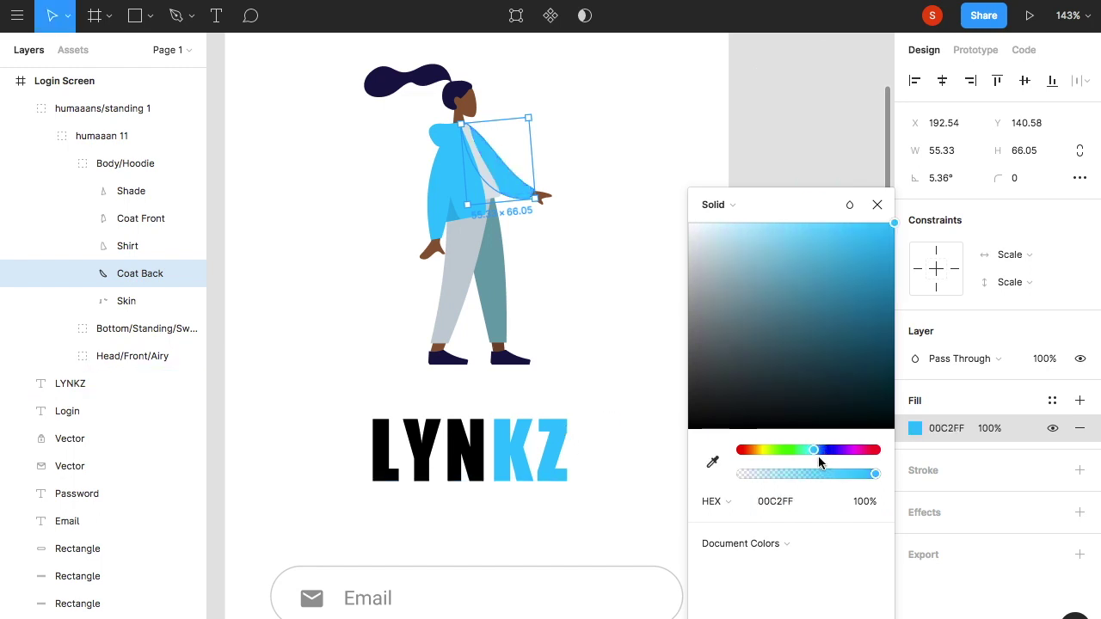
left_click_drag(890, 237, 891, 254)
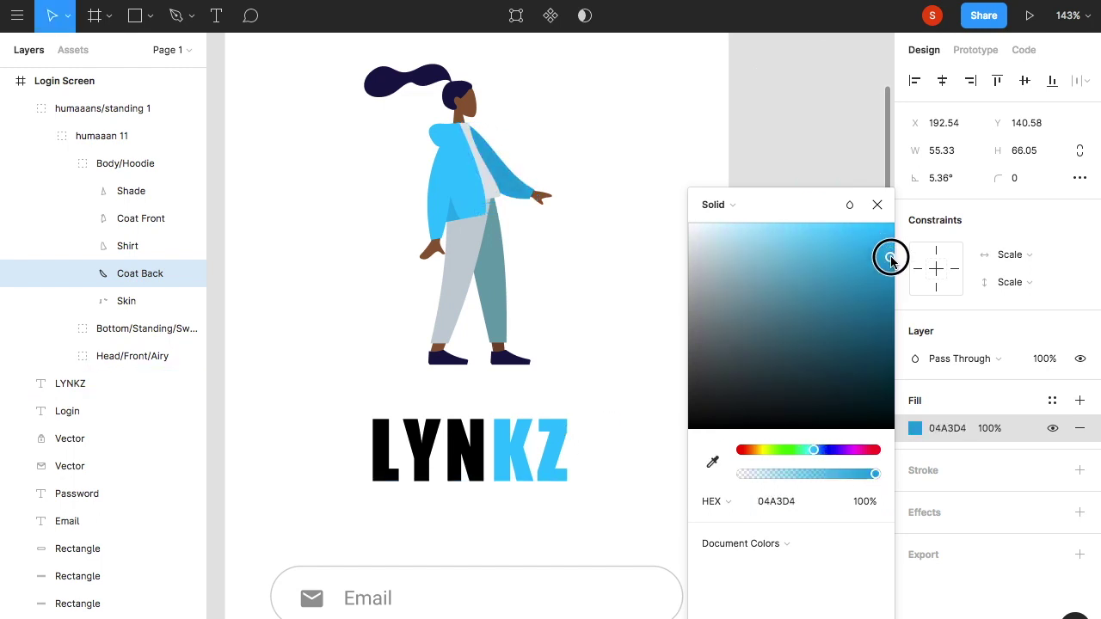
left_click(817, 149)
- Make both of the figure's trouser legs black
left_click(472, 248)
double_click(470, 251)
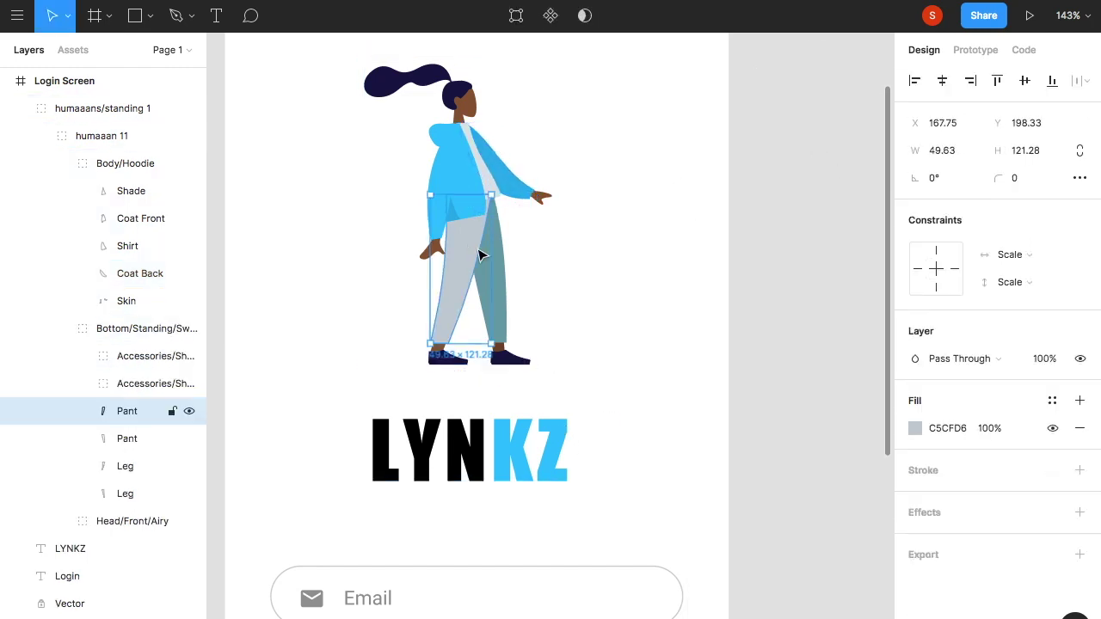
left_click(915, 428)
mouse_move(755, 298)
left_mouse_down()
mouse_move(706, 373)
mouse_move(472, 341)
left_mouse_up()
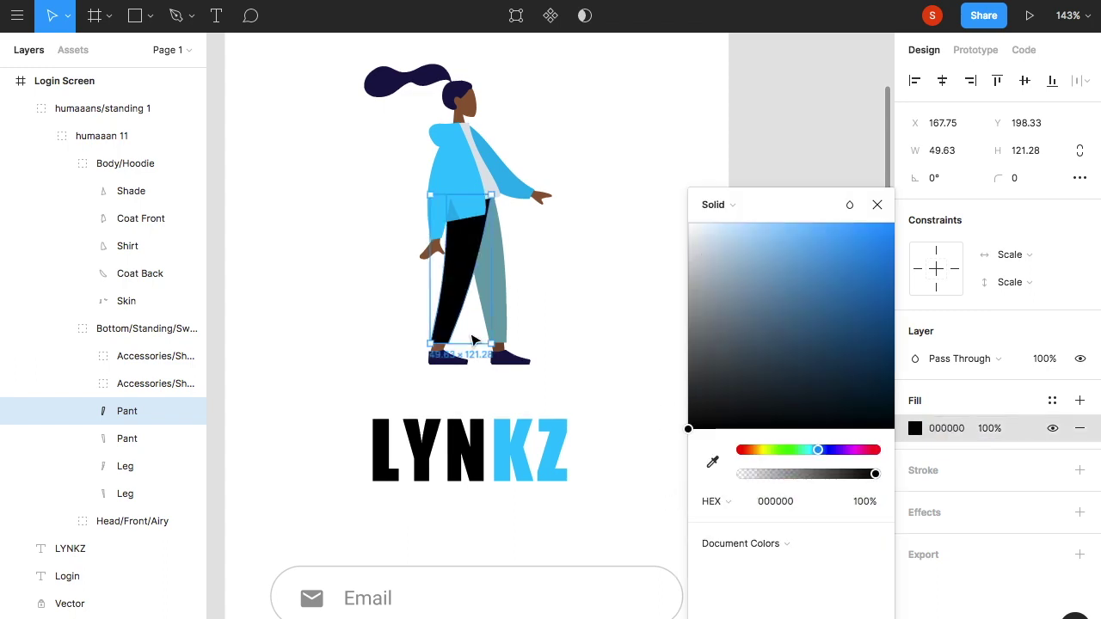
left_click(503, 308)
left_click(914, 344)
left_click_drag(720, 310, 614, 339)
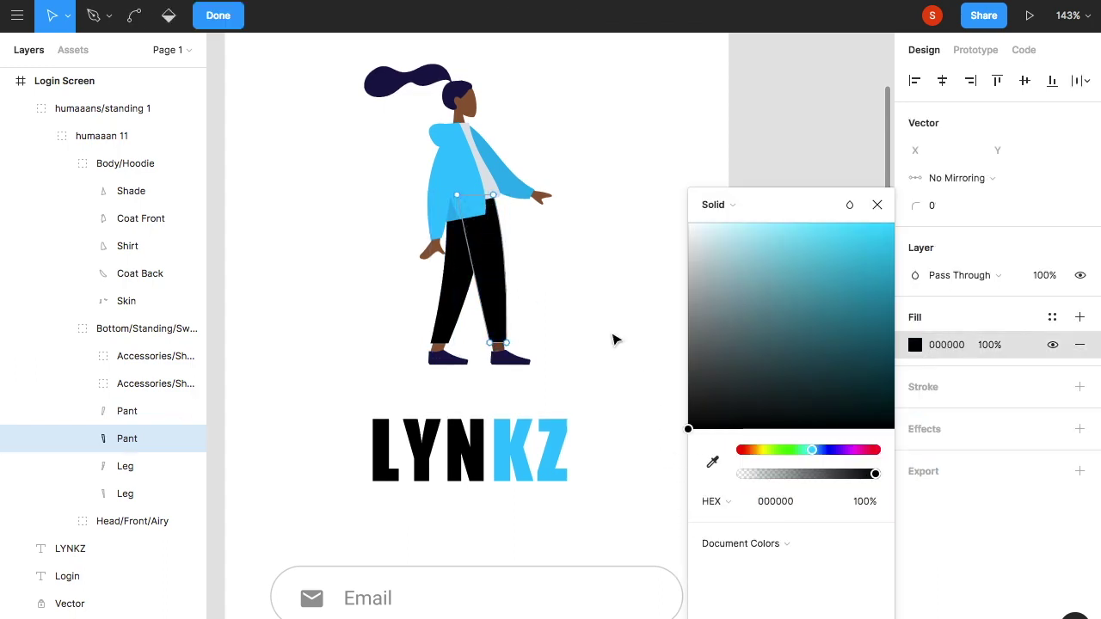
left_click(614, 339)
- Place a new text line just below the Login button
scroll(614, 339, "down", 3)
scroll(614, 339, "down", 2)
scroll(614, 338, "up", 5)
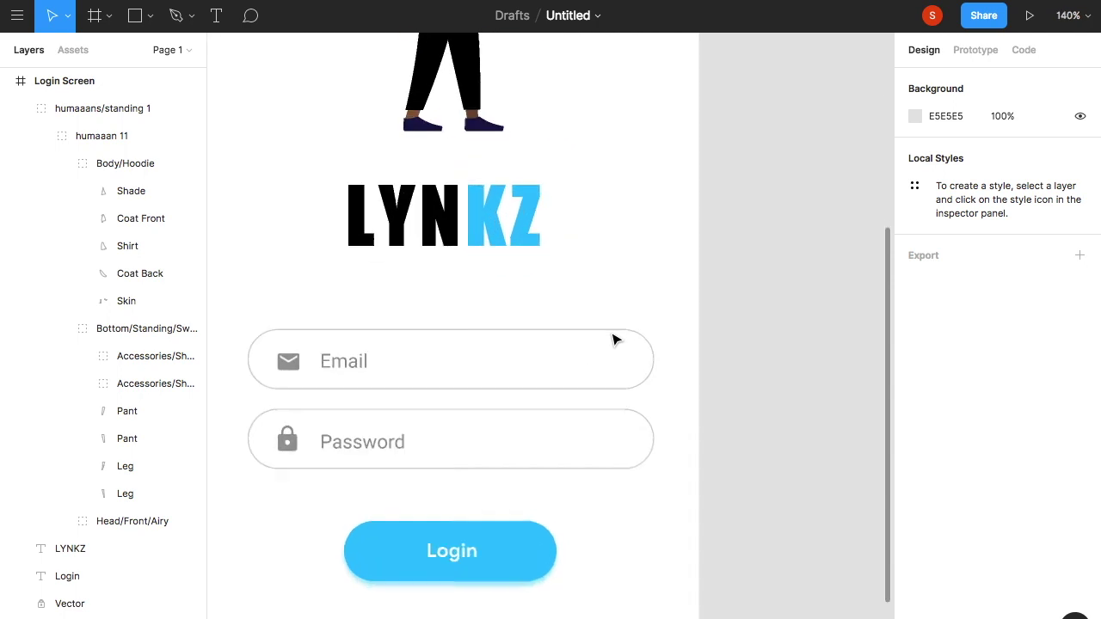
scroll(614, 339, "down", 3)
scroll(613, 339, "down", 2)
left_click(389, 387)
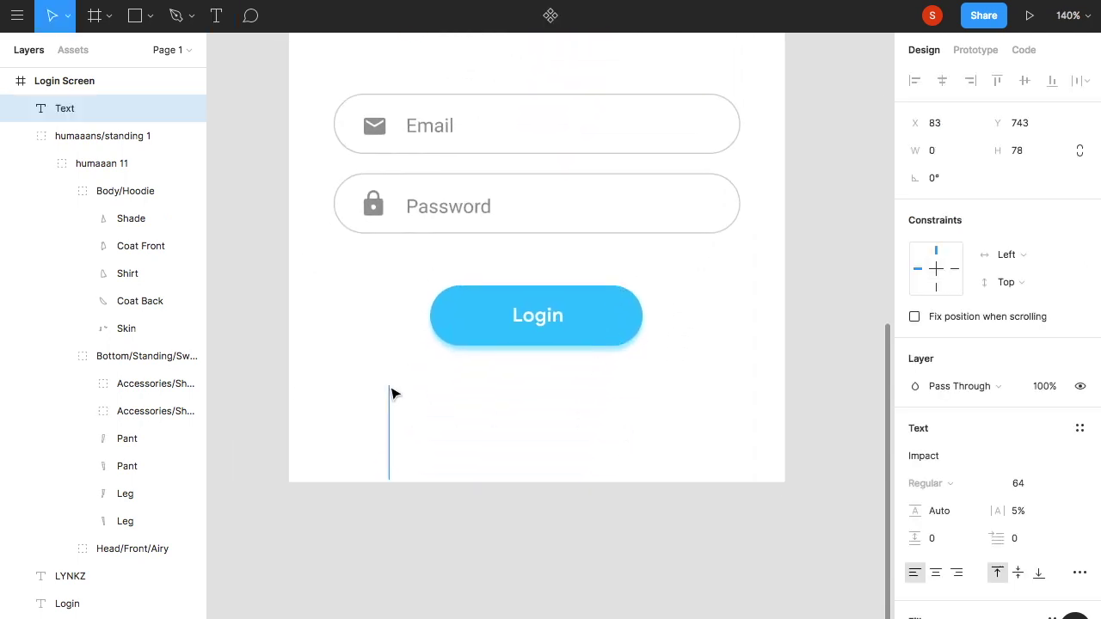
- Type the 'Don't have an account? Sign Up' line at size 16
type("A")
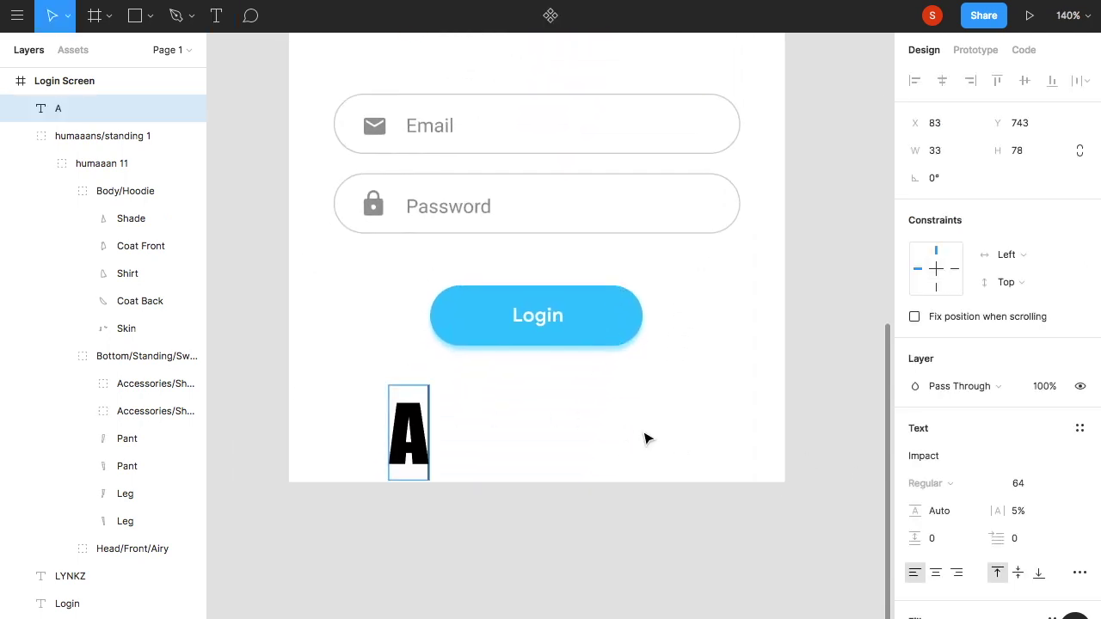
type("LRE")
key("BackSpace")
key("BackSpace")
key("BackSpace")
type("DO")
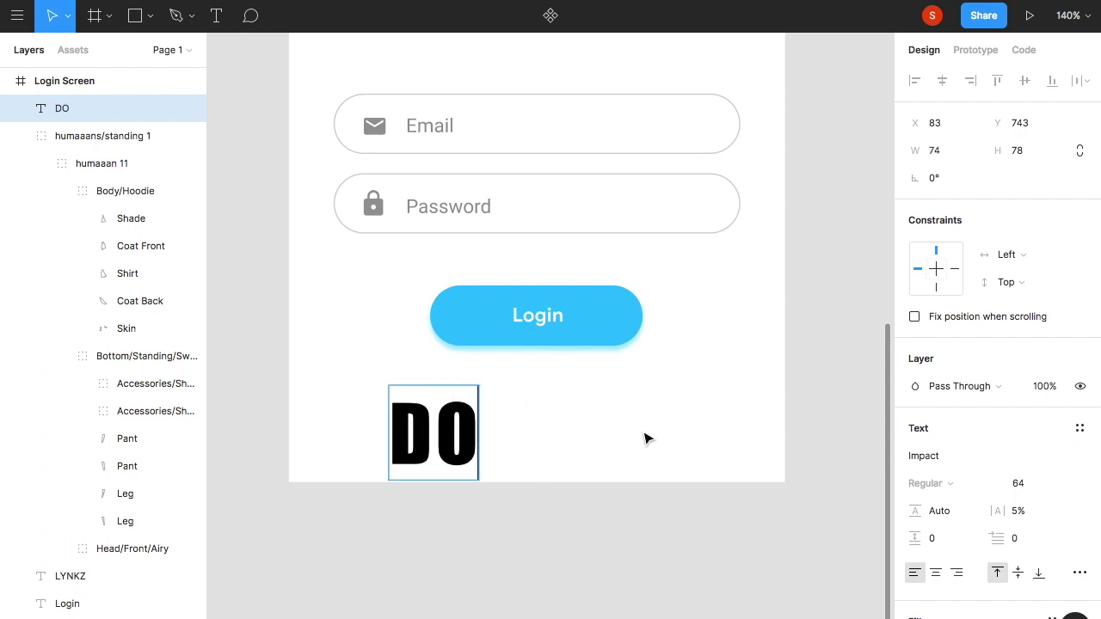
type("N'T HAVE AN ACCOUNT")
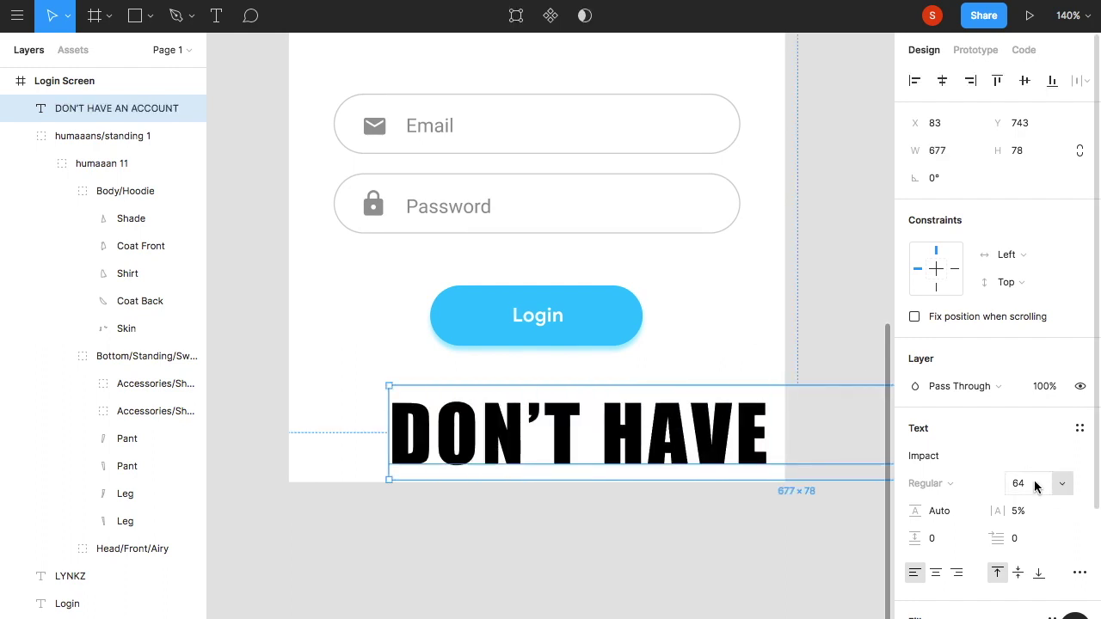
type("6")
key("Return")
type("? SIGN UP")
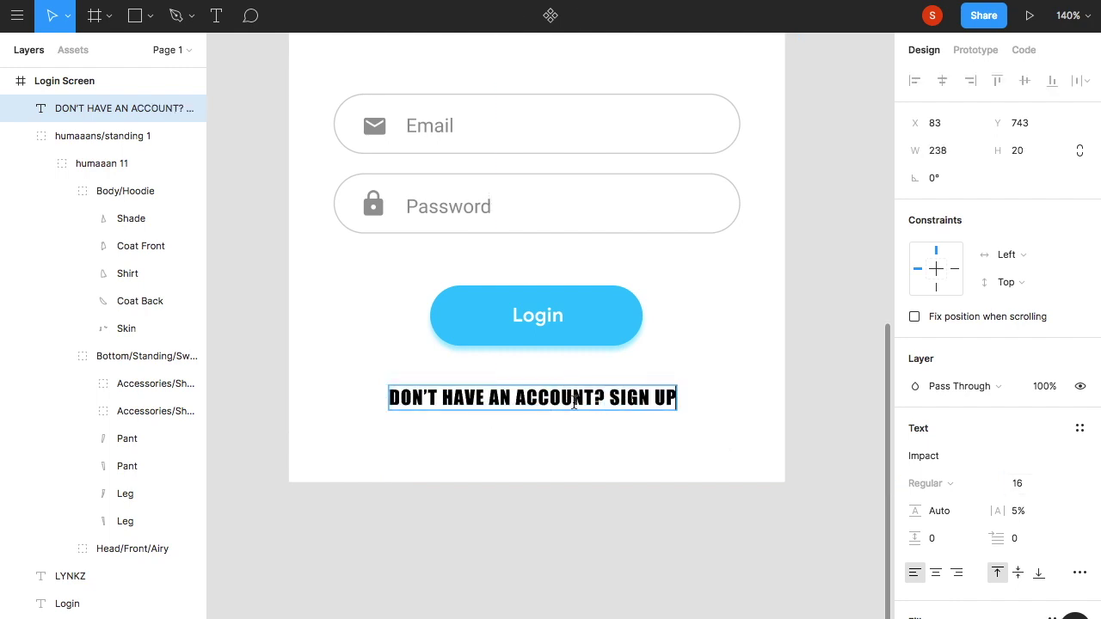
- Colour the SIGN UP words with the Login button's blue
scroll(909, 539, "down", 2)
left_click(914, 570)
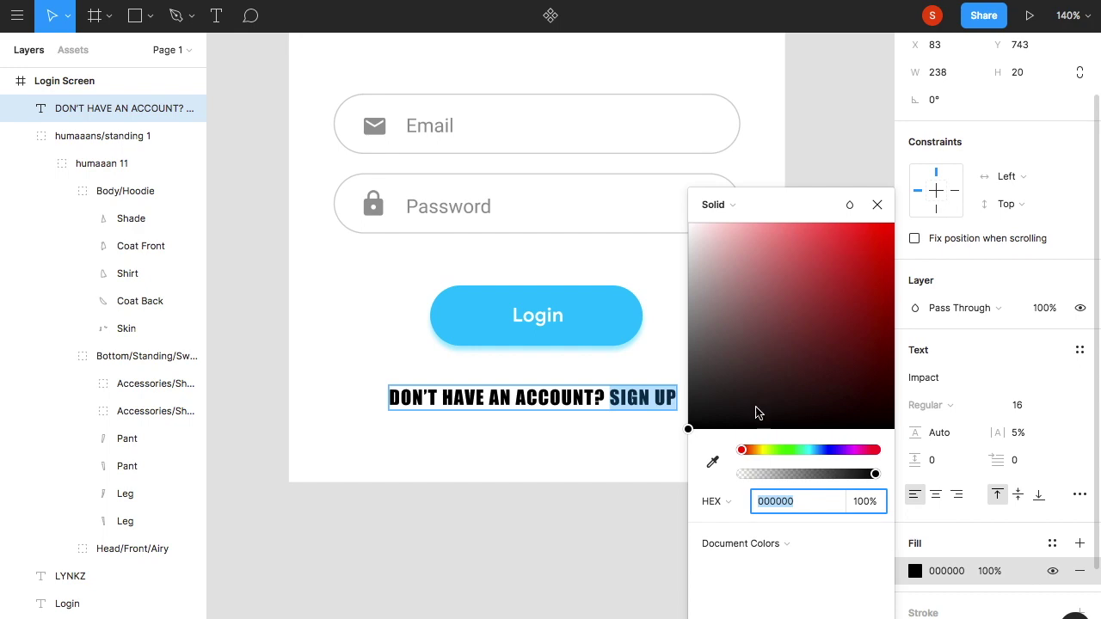
left_click(711, 467)
left_click(614, 302)
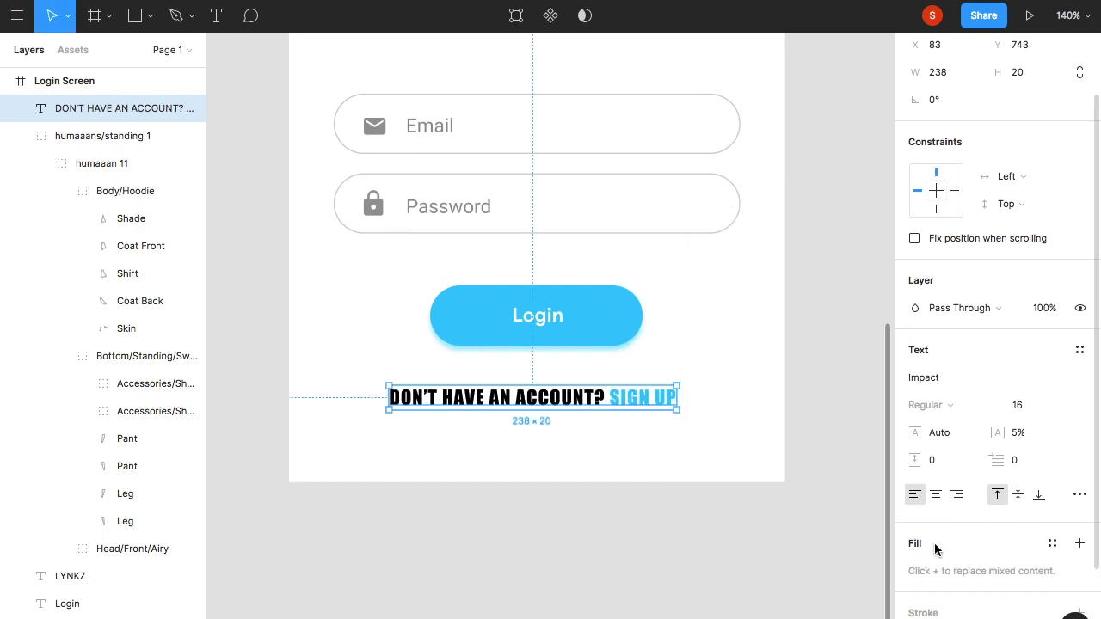
left_click(722, 407)
- Set the sign-up line's font to Google Sans
left_click(651, 394)
left_click(946, 457)
type("Google Sans")
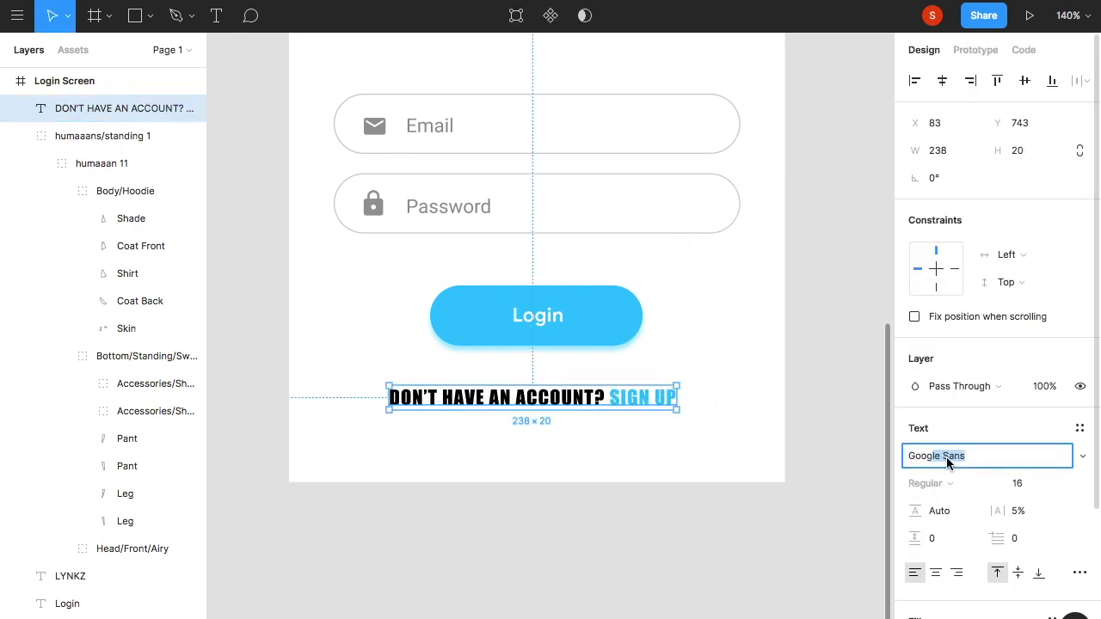
key("Return")
key("Return")
key("BackSpace")
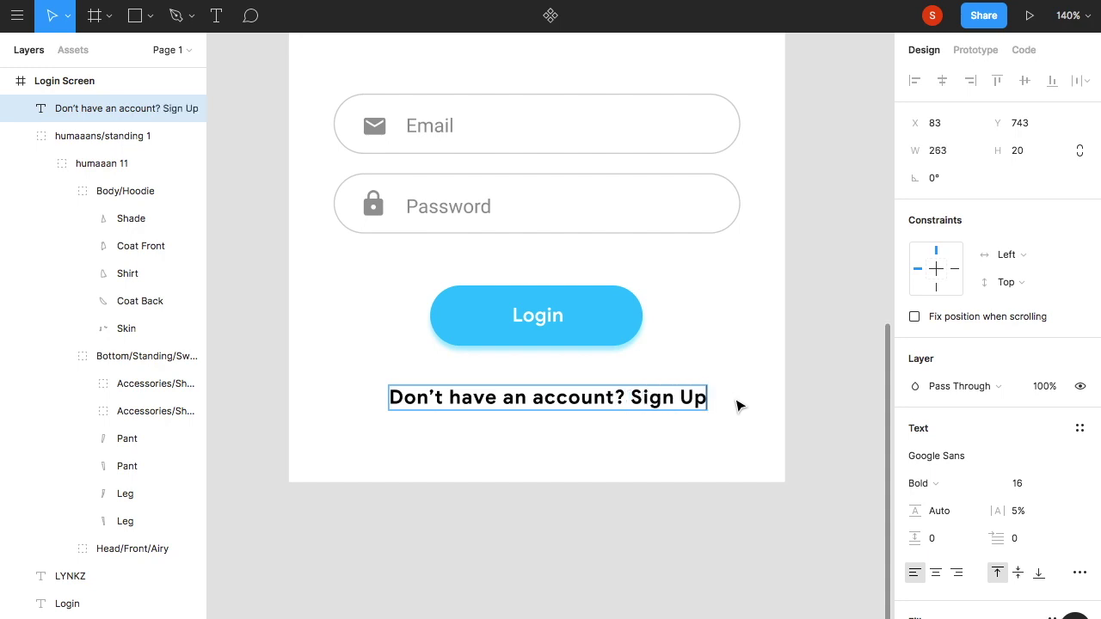
- Set the sign-up line's letter spacing to 0%
left_click(1027, 515)
type("0")
key("Return")
key("Escape")
- Nudge the line up under the button and make 'Sign Up' light blue 00C2FF
left_click_drag(645, 411, 650, 401)
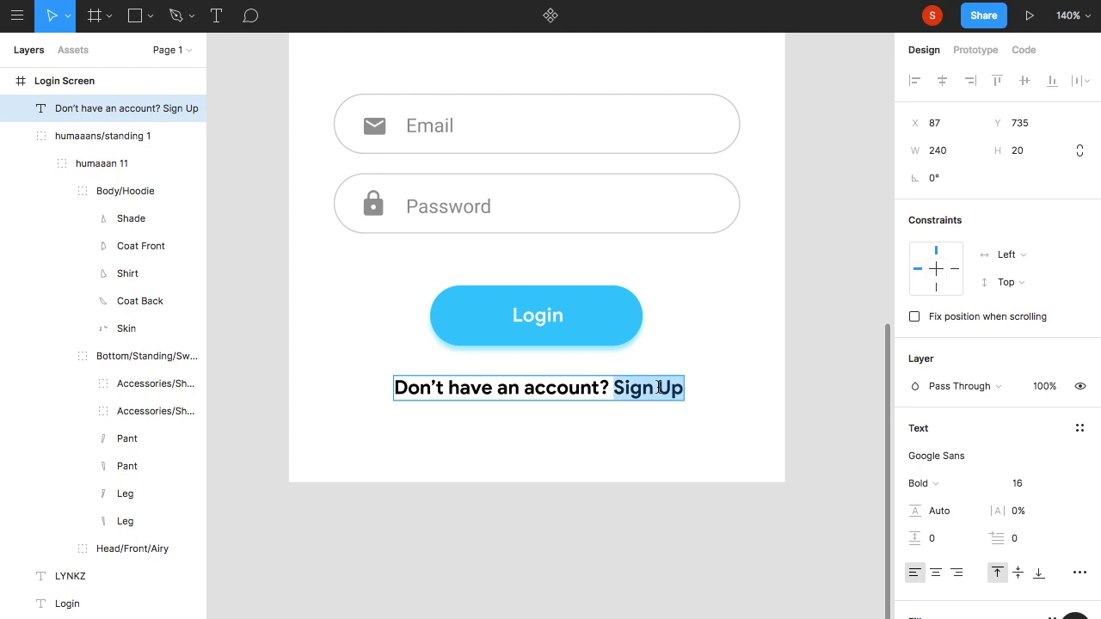
scroll(949, 514, "down", 3)
left_click(914, 464)
left_click(709, 462)
left_click(550, 326)
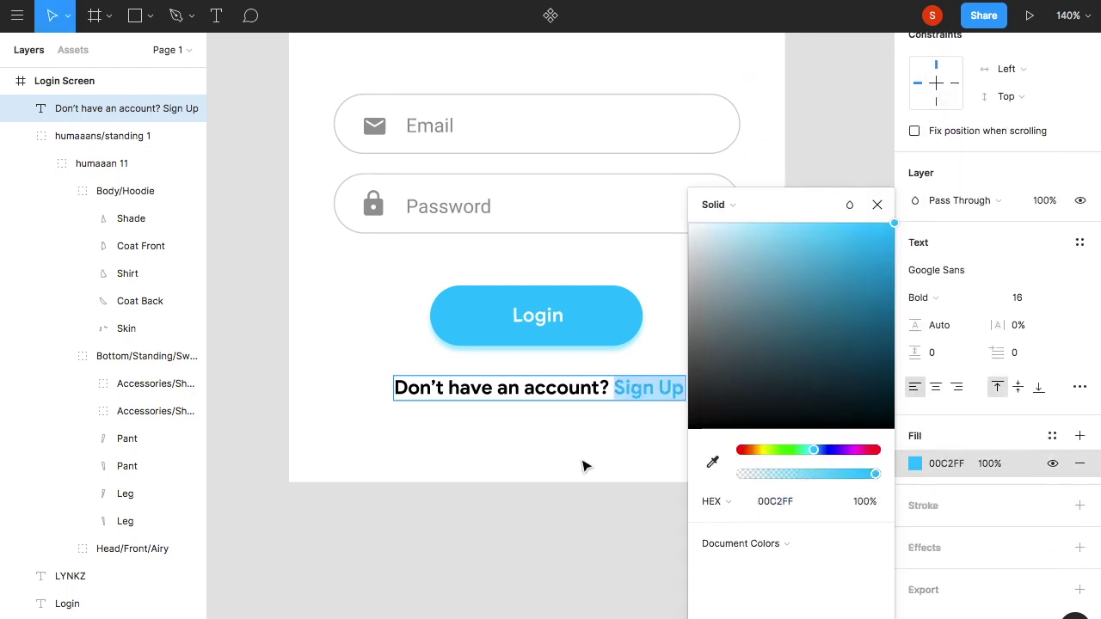
left_click(592, 450)
scroll(592, 450, "down", 2, "ctrl")
scroll(591, 450, "up", 2)
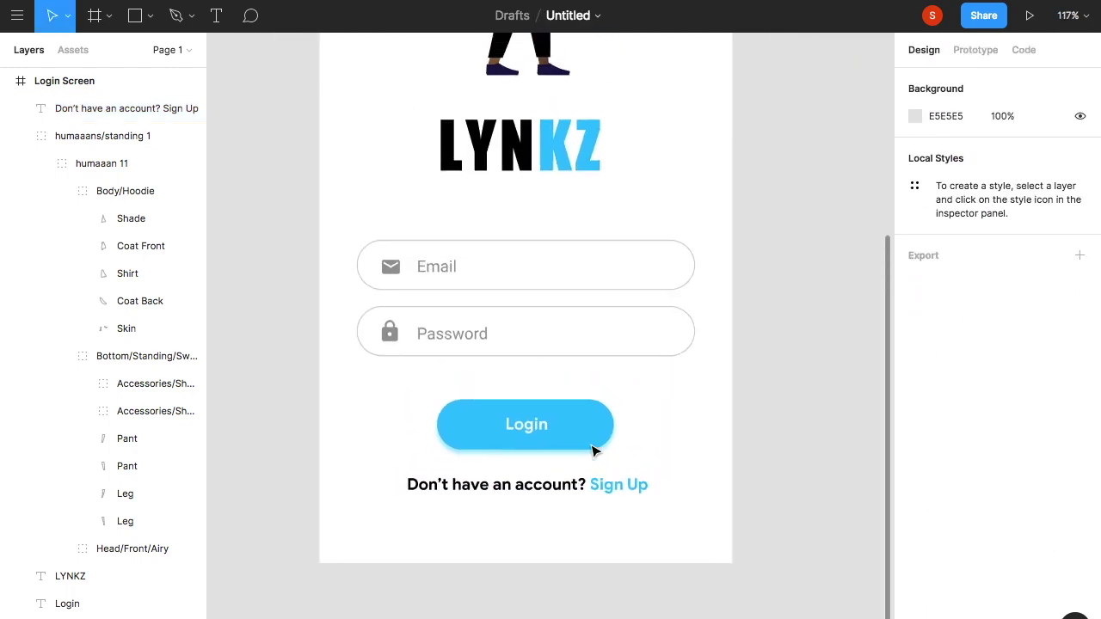
- Add 'Forgot Password?' text under the Password field in Regular weight
left_click(592, 379)
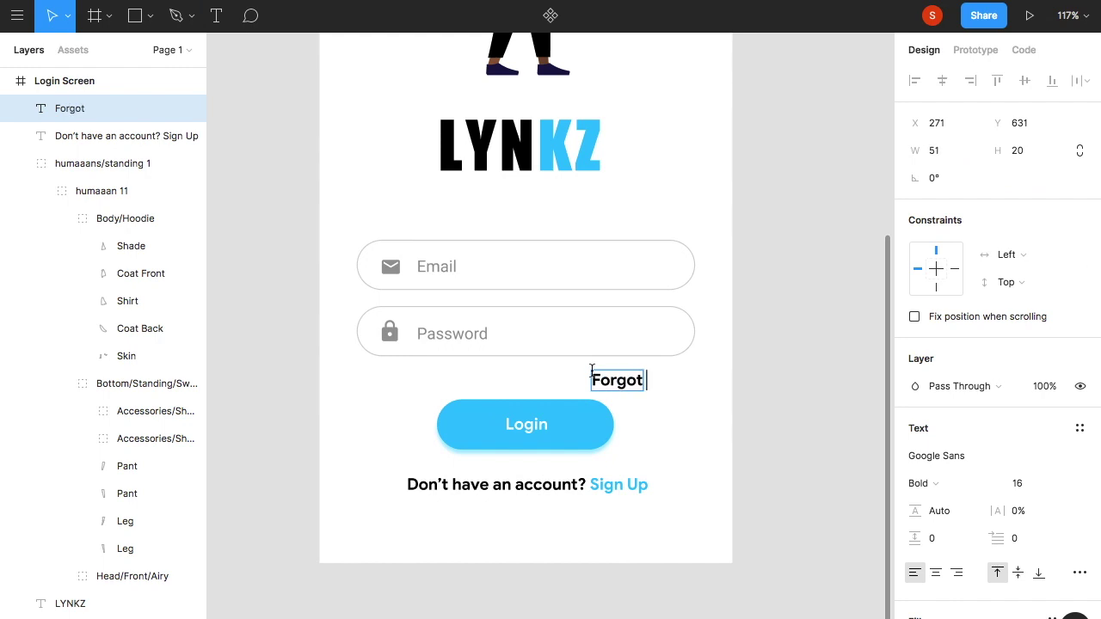
key("Escape")
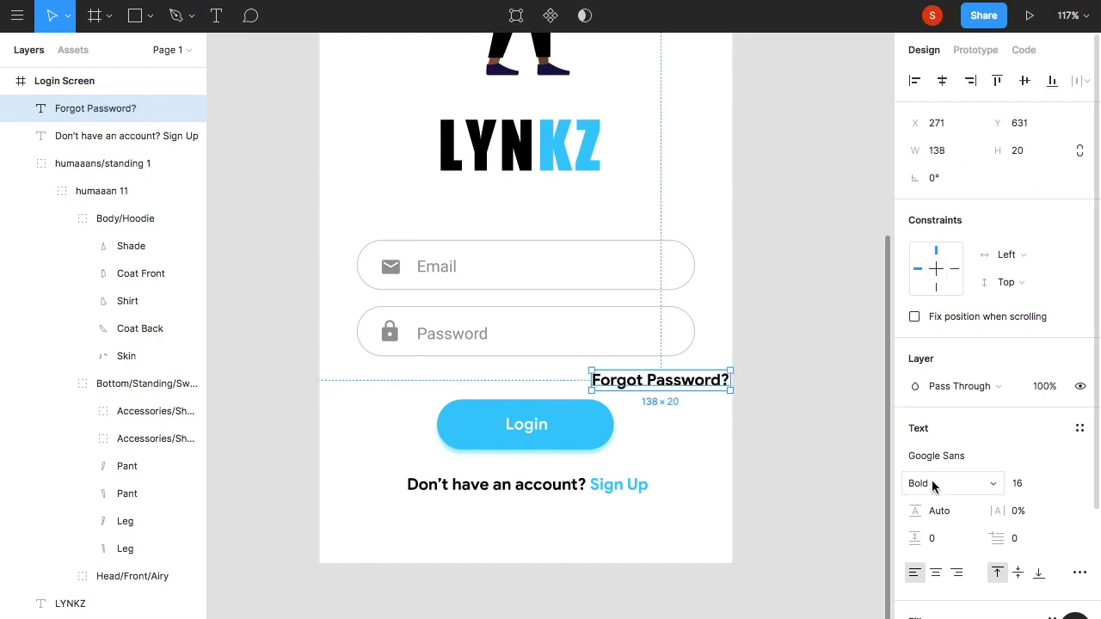
left_click(934, 483)
left_click(937, 440)
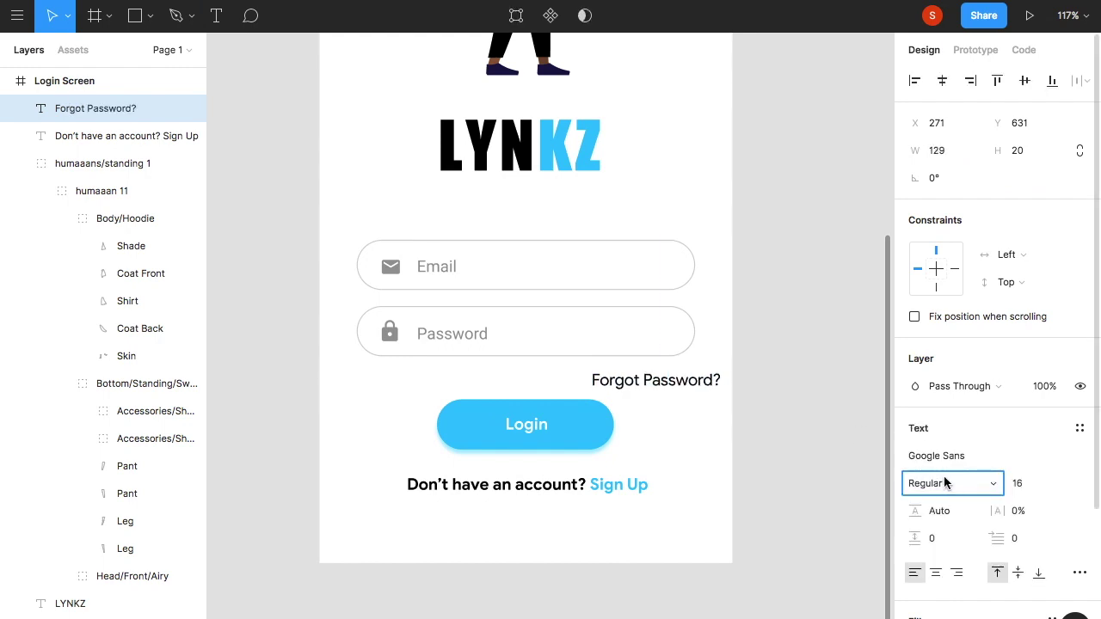
left_click(749, 369)
- Reposition the logo and input fields together
scroll(527, 232, "up", 3)
scroll(526, 232, "down", 5, "ctrl")
mouse_move(433, 60)
left_mouse_down()
mouse_move(575, 349)
mouse_move(548, 292)
left_mouse_up()
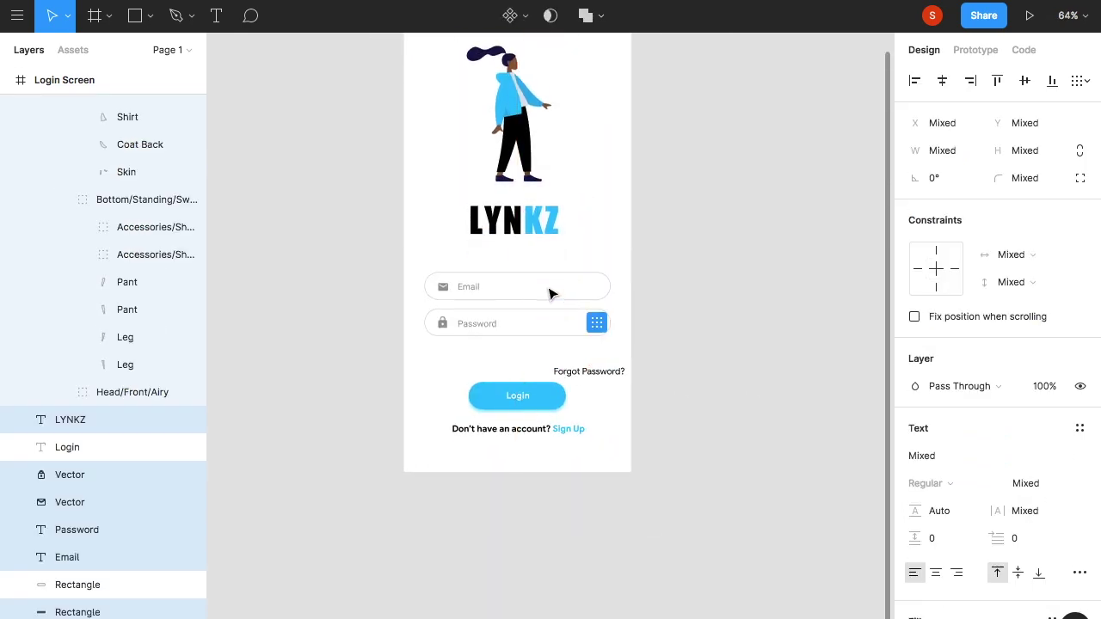
left_click(663, 322)
scroll(663, 321, "up", 3, "ctrl")
scroll(680, 418, "up", 2, "ctrl")
- Set 'Forgot Password?' to size 14, right-aligned just under the Password field
left_click_drag(682, 415, 651, 372)
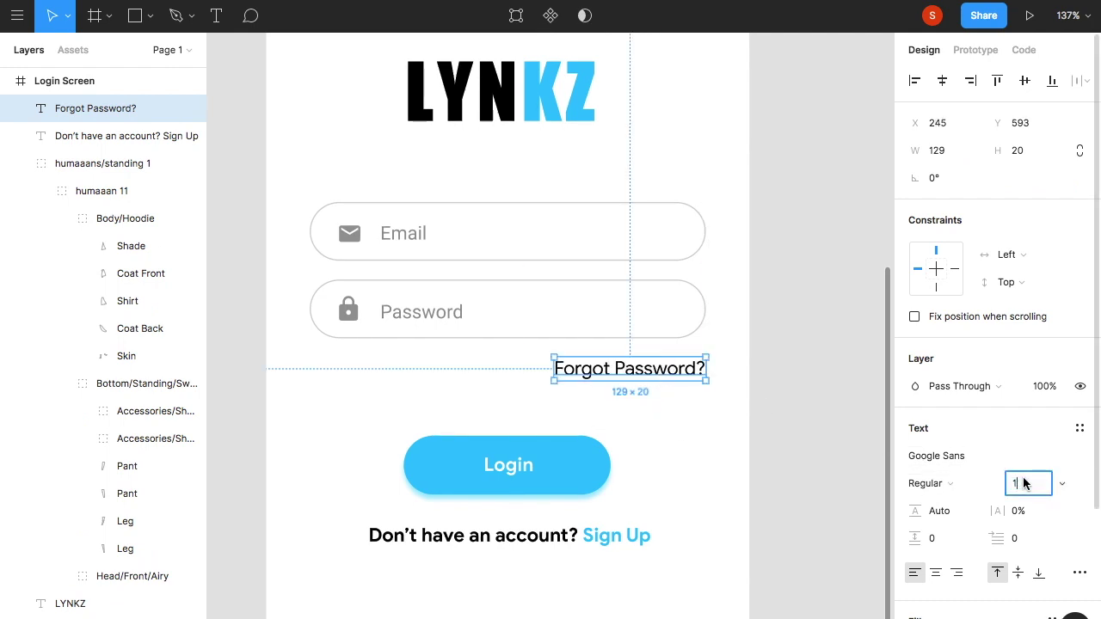
type("2")
key("Return")
type("14")
key("Return")
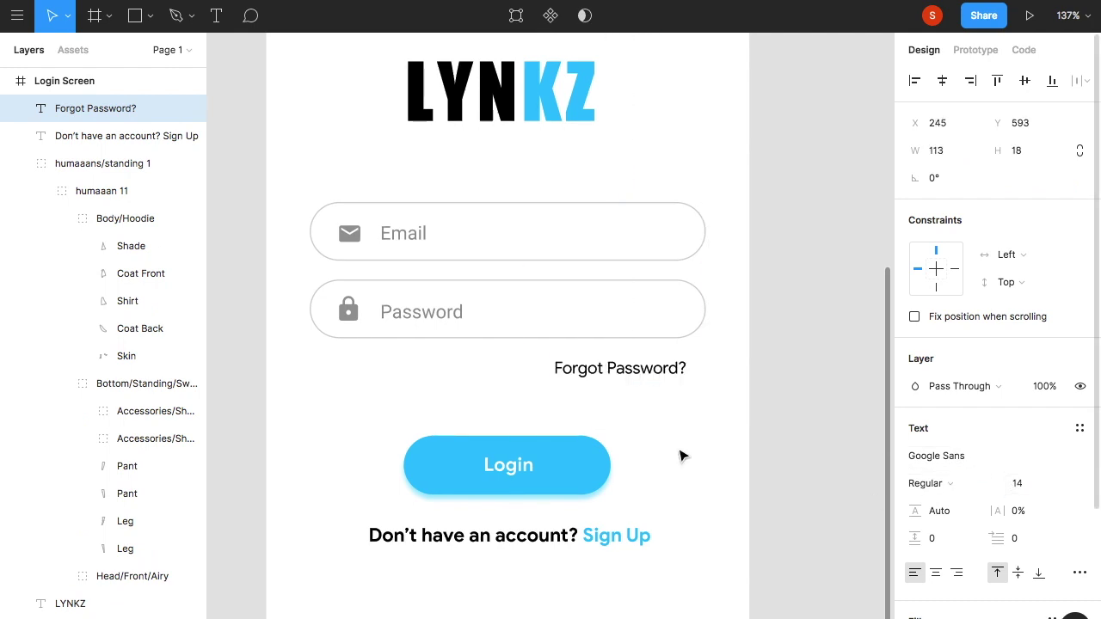
left_click_drag(635, 369, 647, 370)
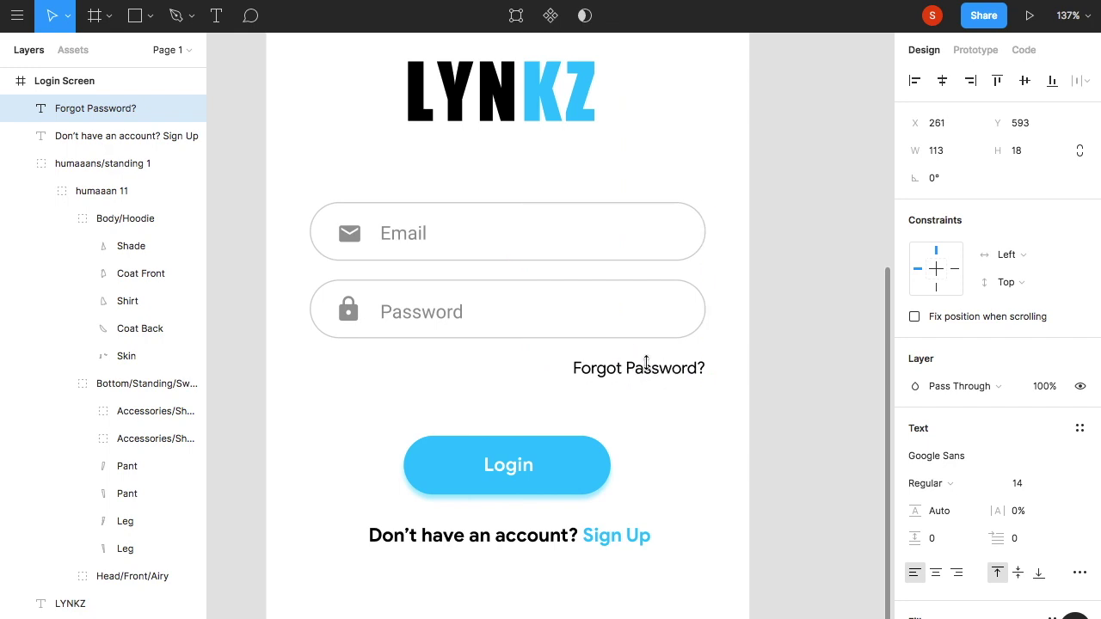
left_click(779, 365)
- Move the Login button and sign-up line up for even spacing
scroll(780, 365, "down", 1)
left_click_drag(332, 351, 680, 526)
left_click_drag(481, 440, 501, 402)
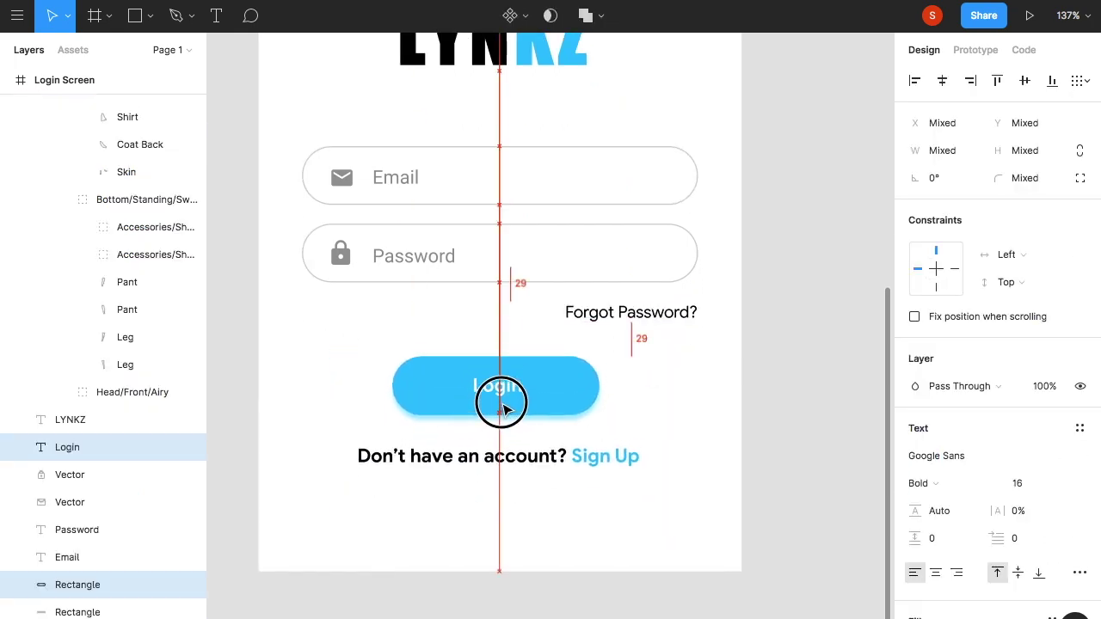
left_click_drag(501, 401, 496, 393)
left_click(814, 452)
scroll(809, 456, "down", 3)
scroll(797, 462, "down", 2)
scroll(796, 465, "down", 2)
scroll(798, 463, "down", 2)
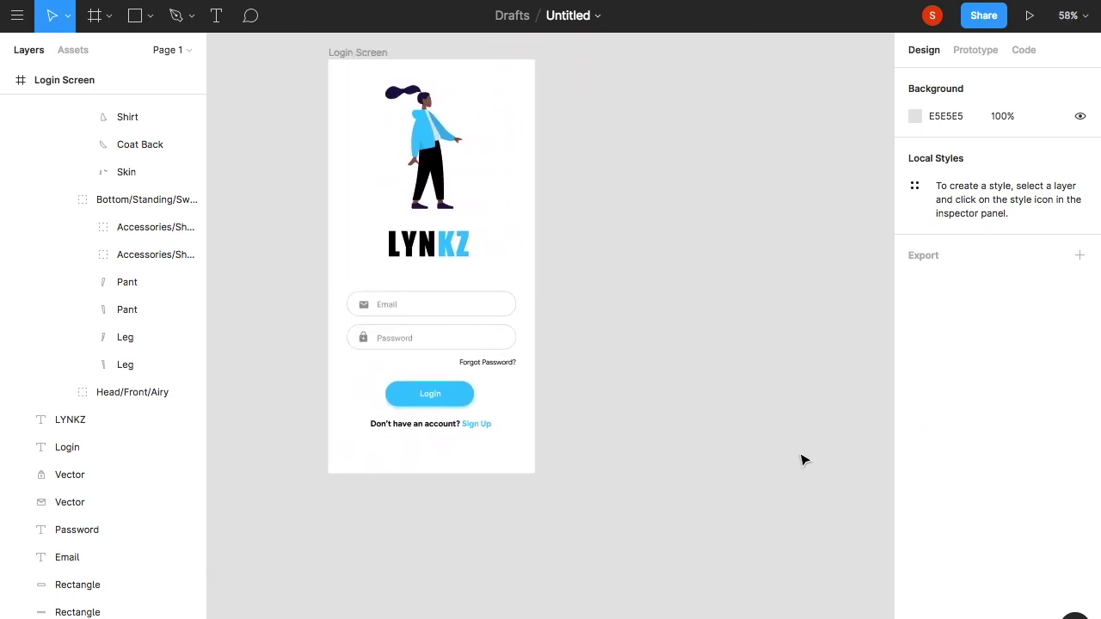
scroll(797, 457, "up", 2)
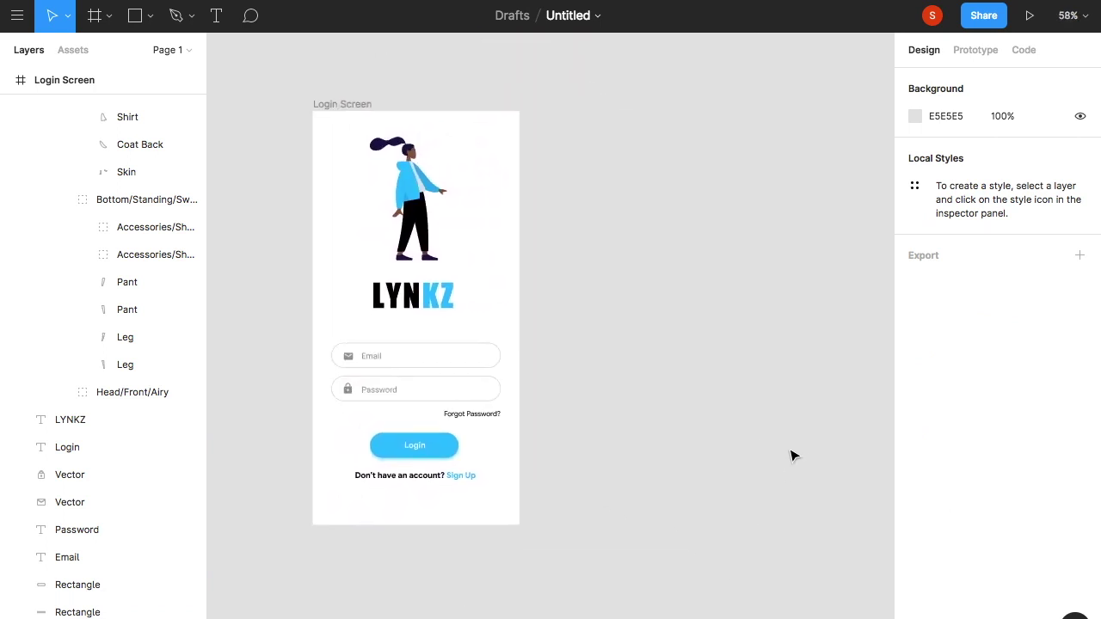
- Add a Google Pixel 2 XL frame lined up beside the Login Screen
left_click(100, 31)
left_click(944, 251)
left_click_drag(568, 131, 568, 107)
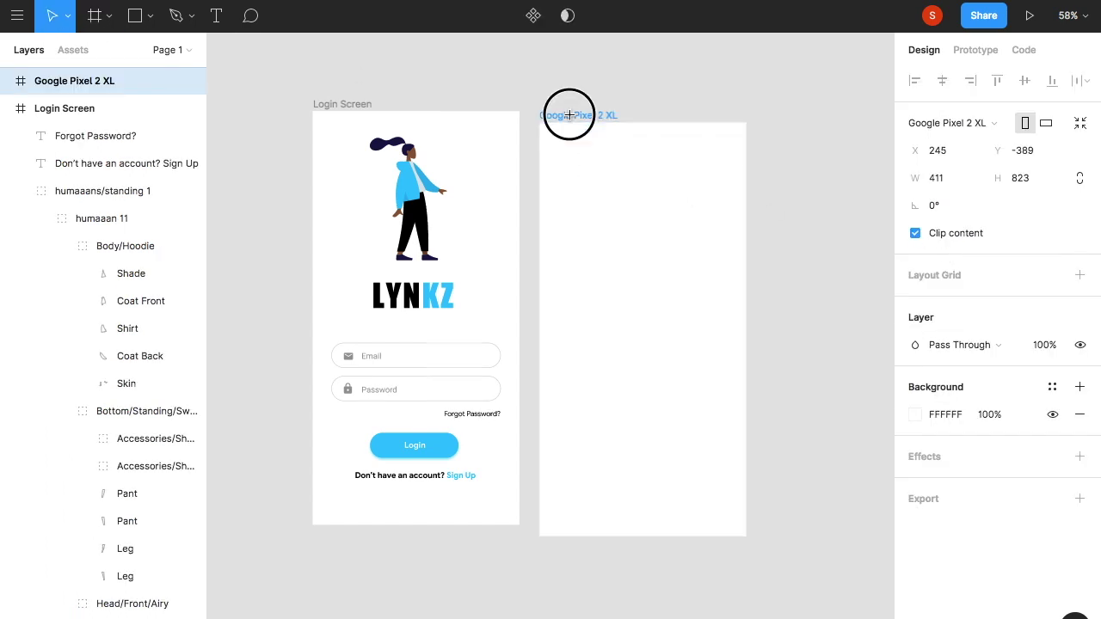
left_click(806, 221)
scroll(818, 232, "up", 3)
scroll(817, 232, "down", 3)
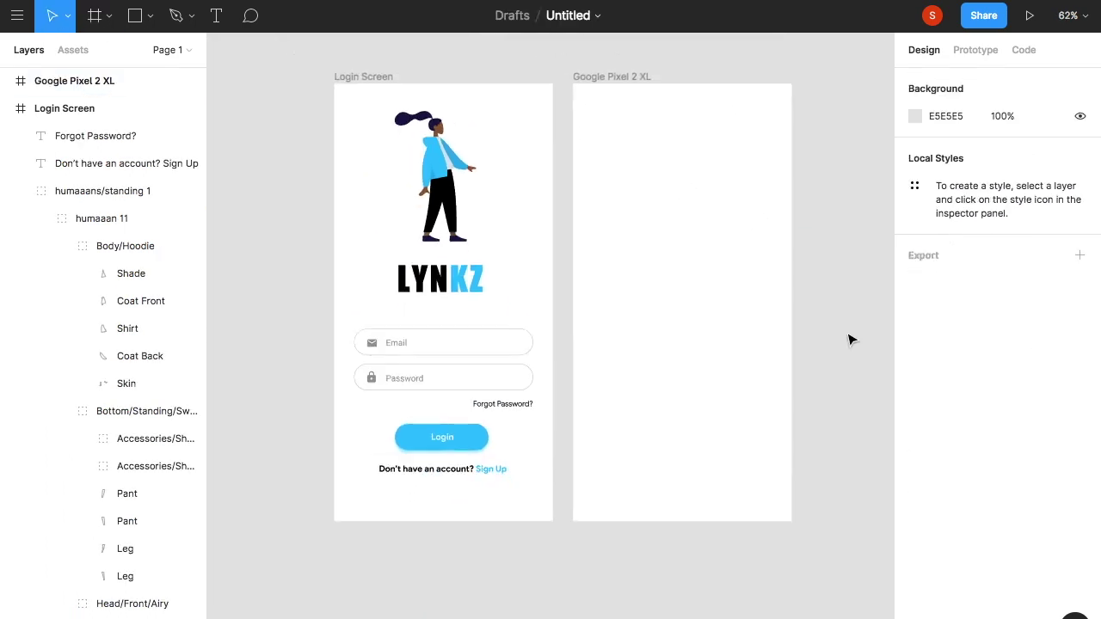
- Copy the Email field with its placeholder into the new frame
left_click(485, 338)
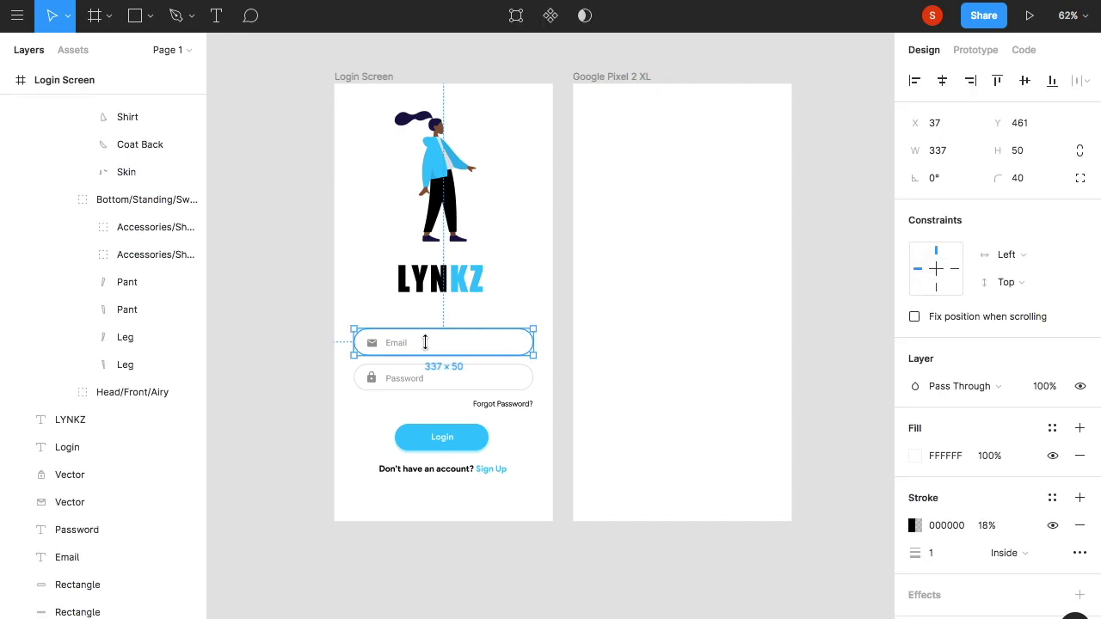
left_click(379, 346, "shift")
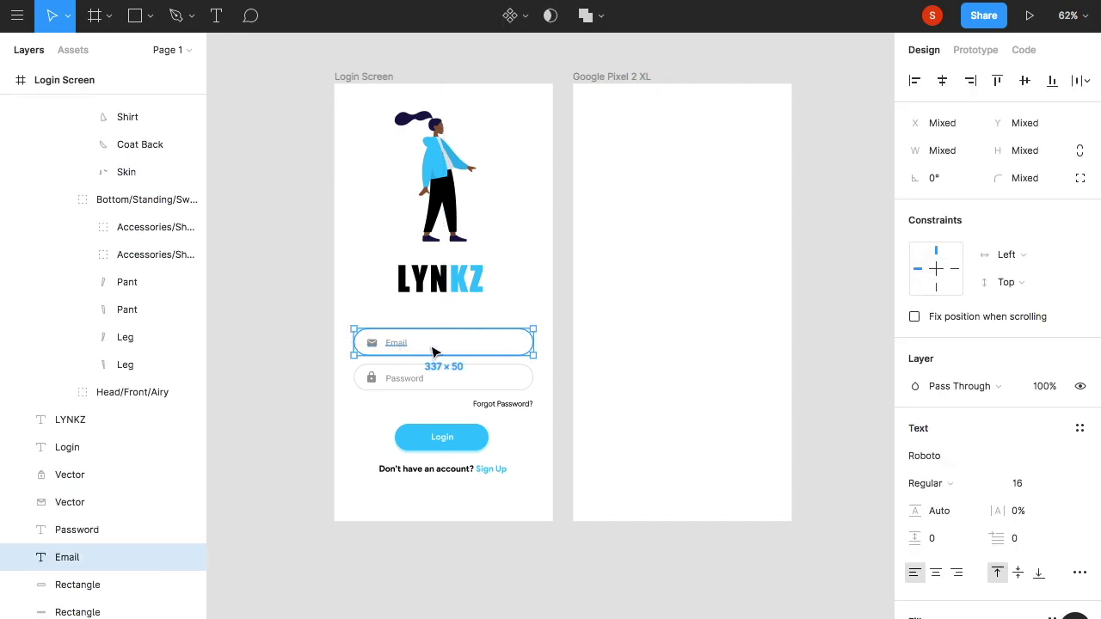
mouse_move(432, 348)
left_mouse_down()
mouse_move(674, 274)
mouse_move(673, 395)
left_mouse_up()
scroll(673, 395, "up", 5)
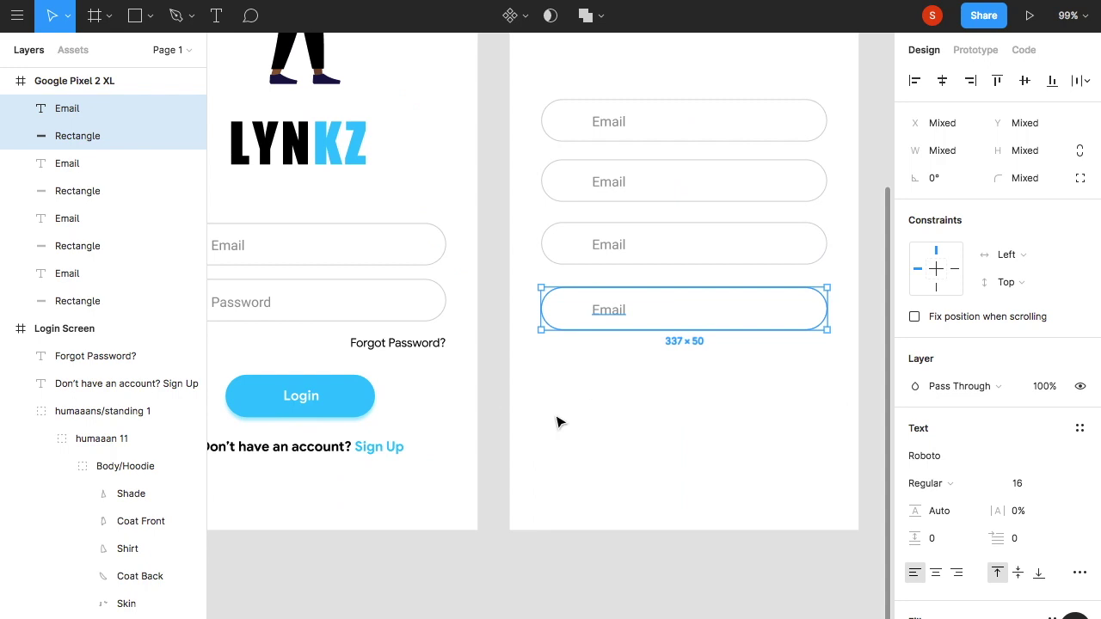
key("Escape")
left_click(301, 405)
- Copy the Login button into the new frame and relabel it 'Sign Up', centred
left_click_drag(307, 400, 694, 389)
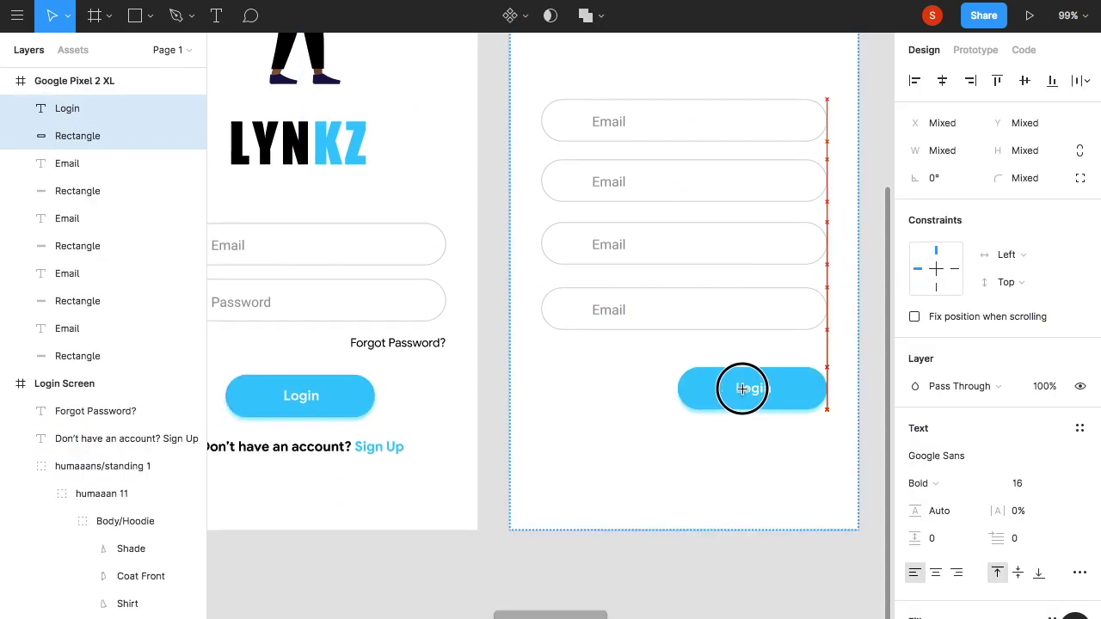
double_click(690, 389)
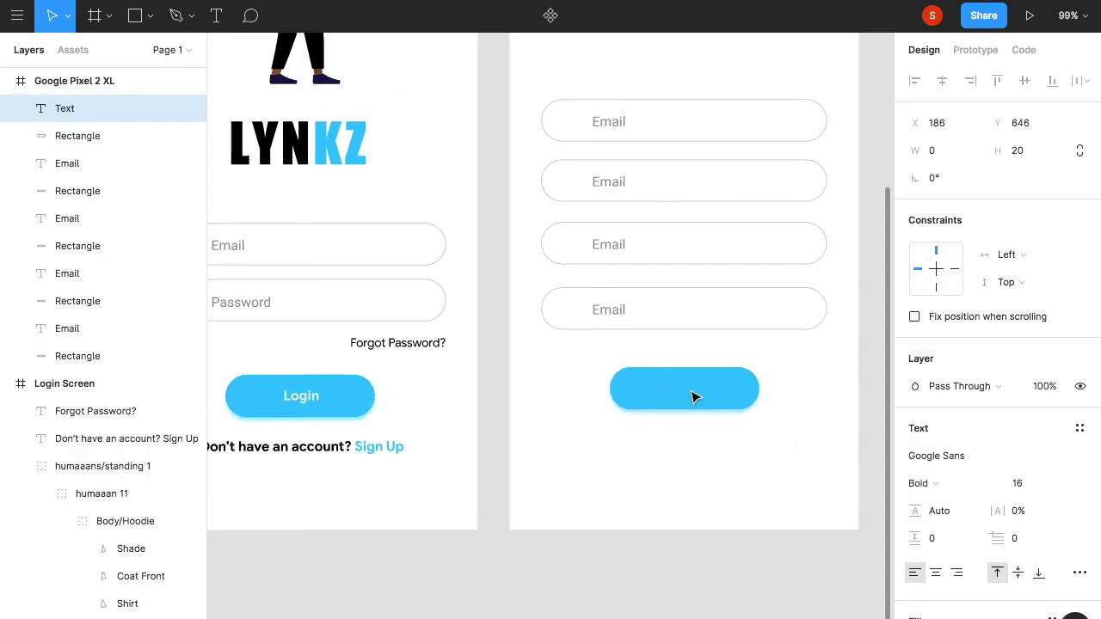
type("Sign Up")
left_click_drag(694, 400, 682, 388)
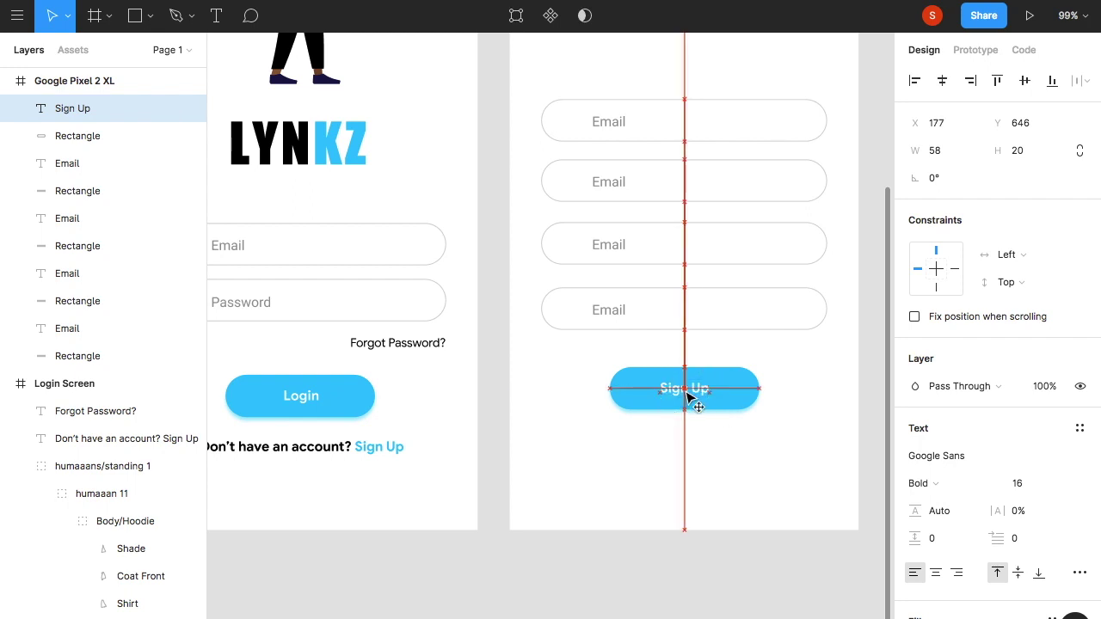
left_click(725, 420)
scroll(725, 420, "down", 1)
scroll(582, 373, "down", 2, "ctrl")
- Copy the footer line into the new frame for editing and force-quit Adobe XD
left_click(444, 379)
left_click_drag(444, 378, 750, 375)
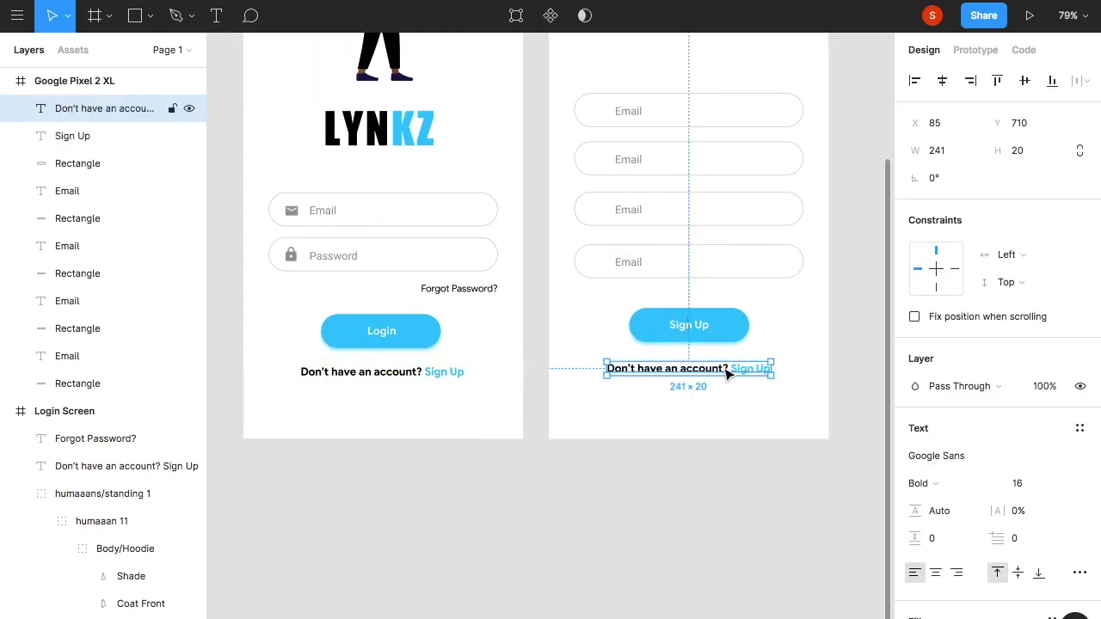
key("Return")
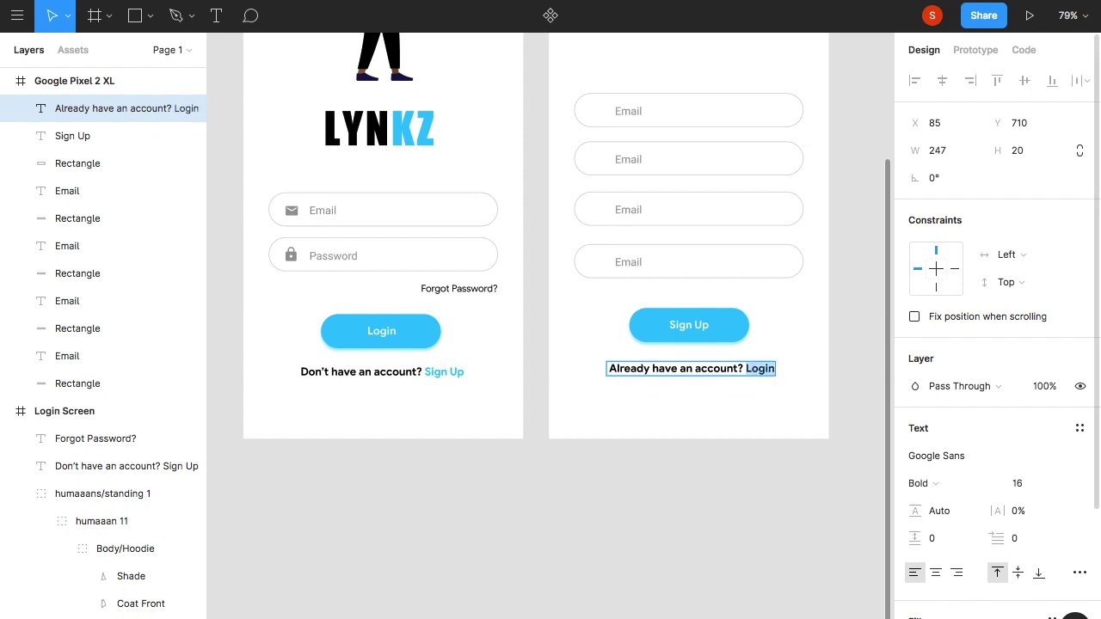
right_click(933, 575)
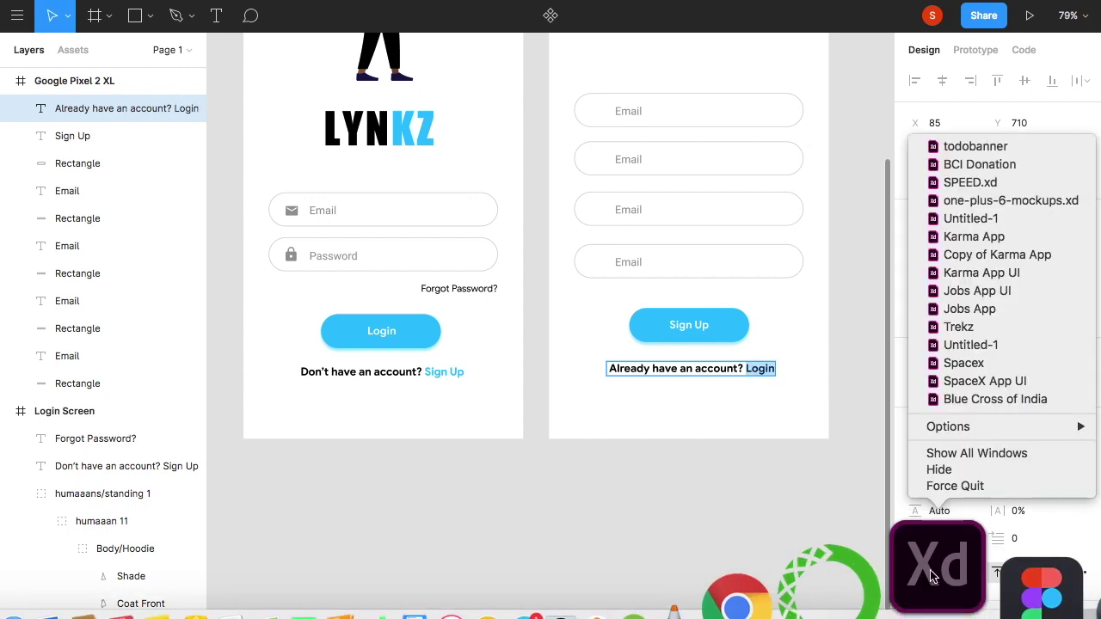
left_click(956, 485)
- Colour 'Login' in the footer with the Sign Up button's cyan
left_click(921, 615)
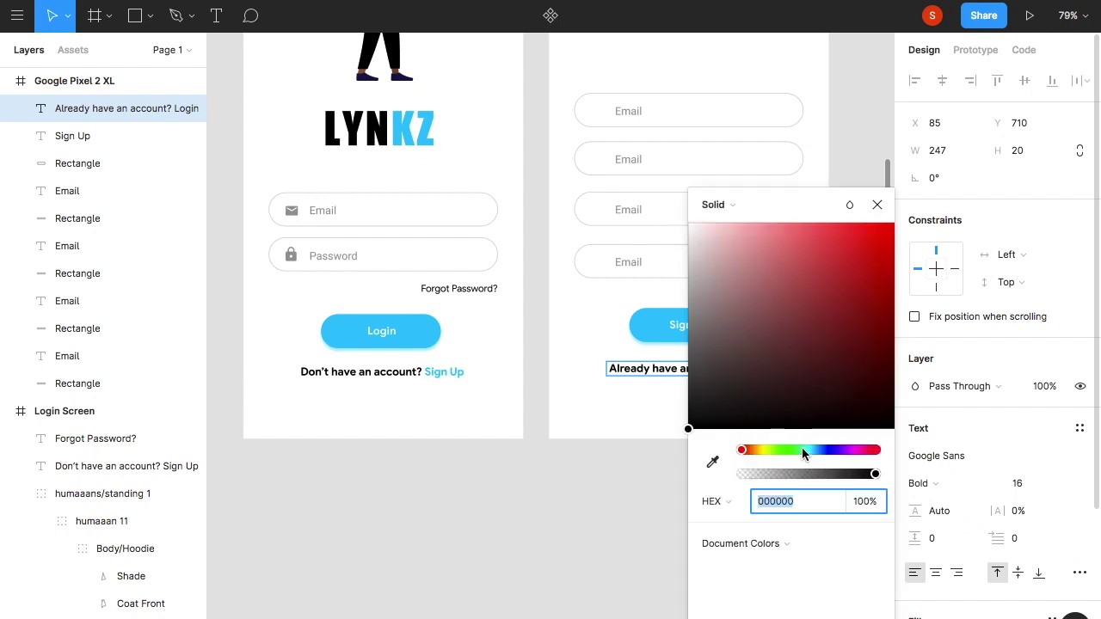
left_click(717, 394)
left_click(712, 462)
left_click(658, 328)
key("Escape")
left_click(850, 322)
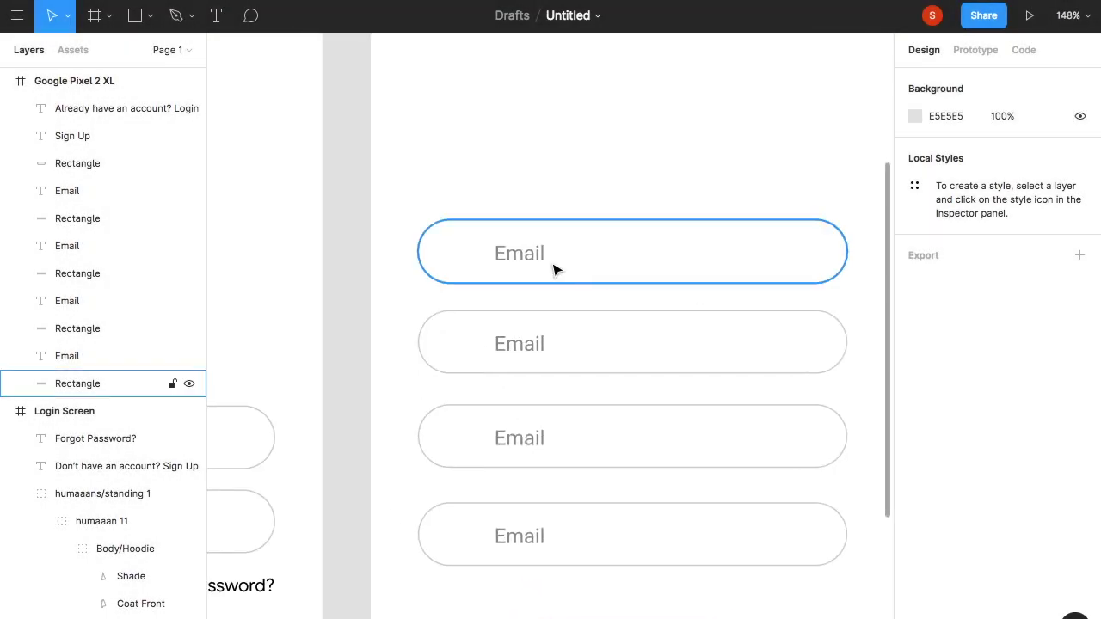
- Edit the top field's placeholder and undo an accidental rectangle resize
double_click(531, 253)
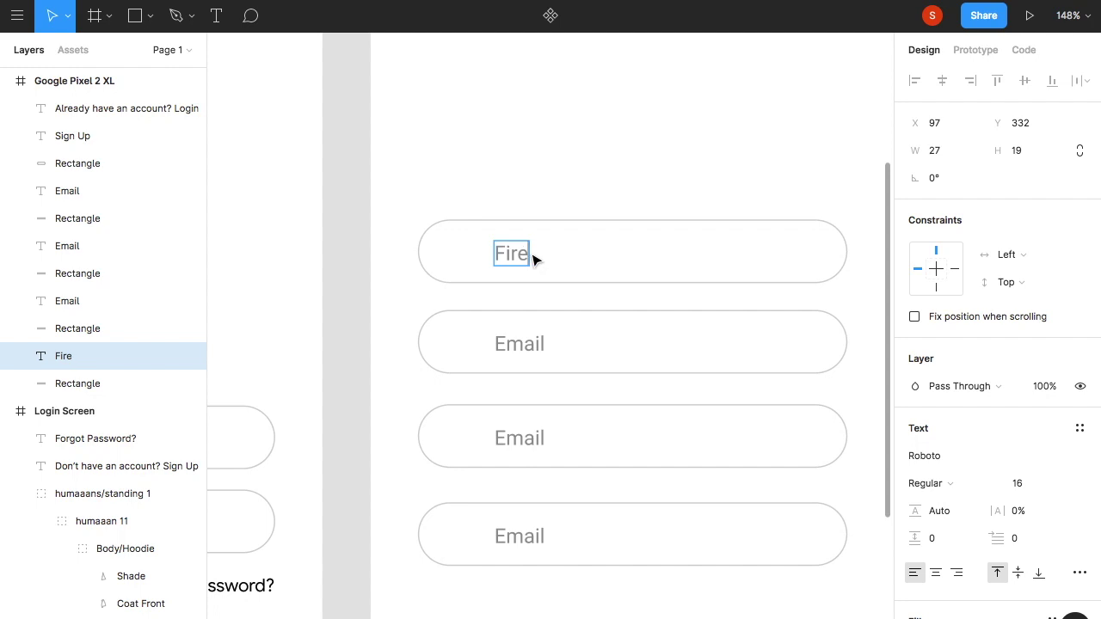
left_click(832, 274)
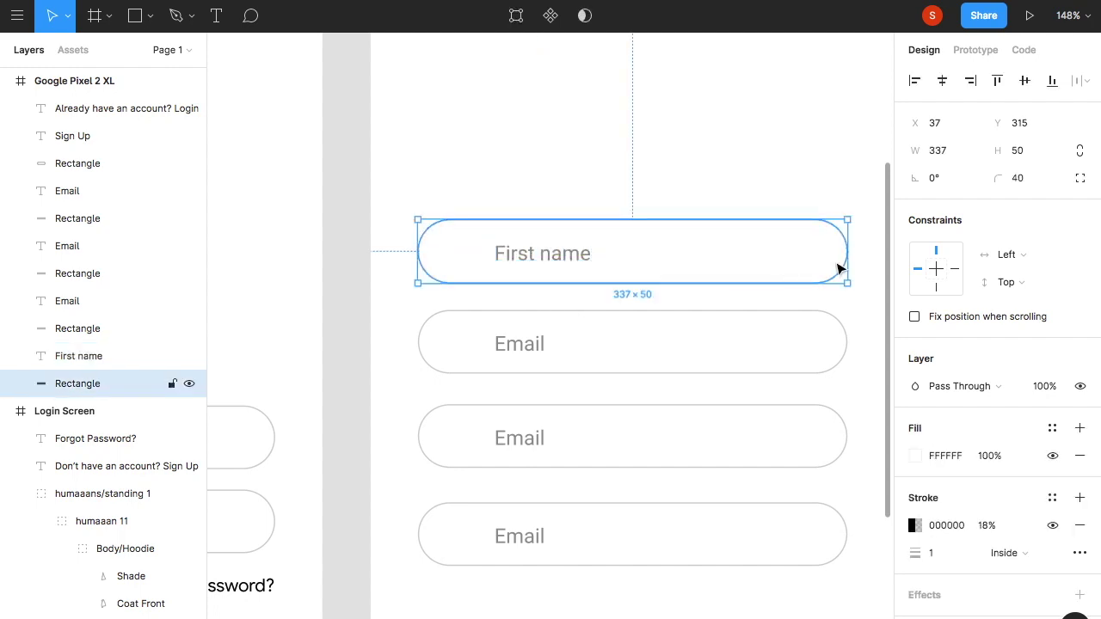
left_click_drag(849, 259, 536, 249)
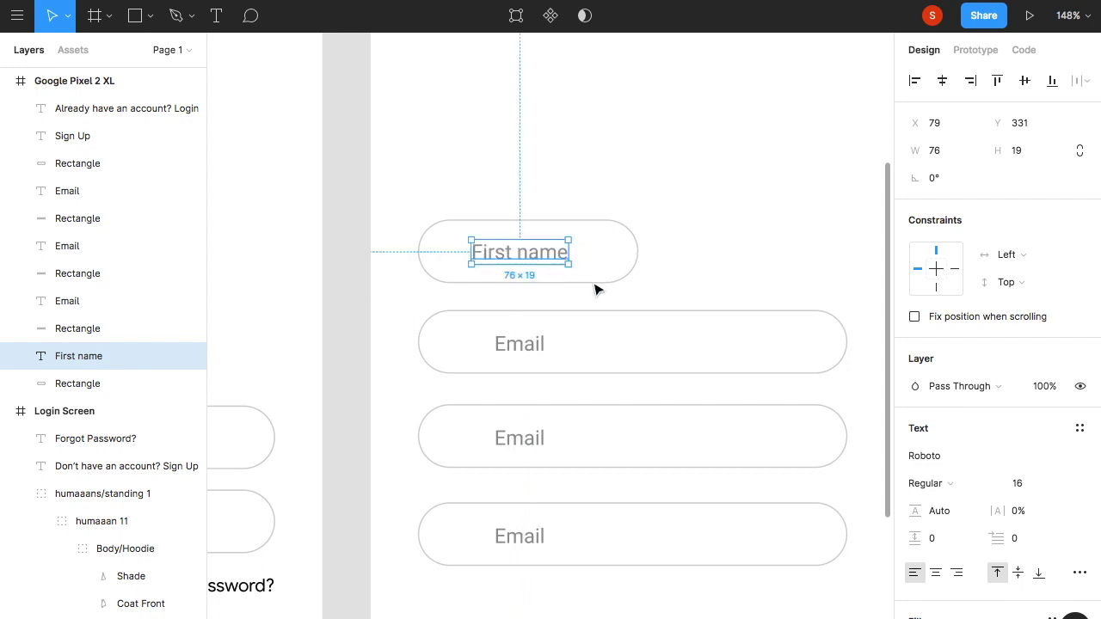
left_click(646, 273)
scroll(646, 273, "down", 3)
key("ctrl+z")
key("ctrl+z")
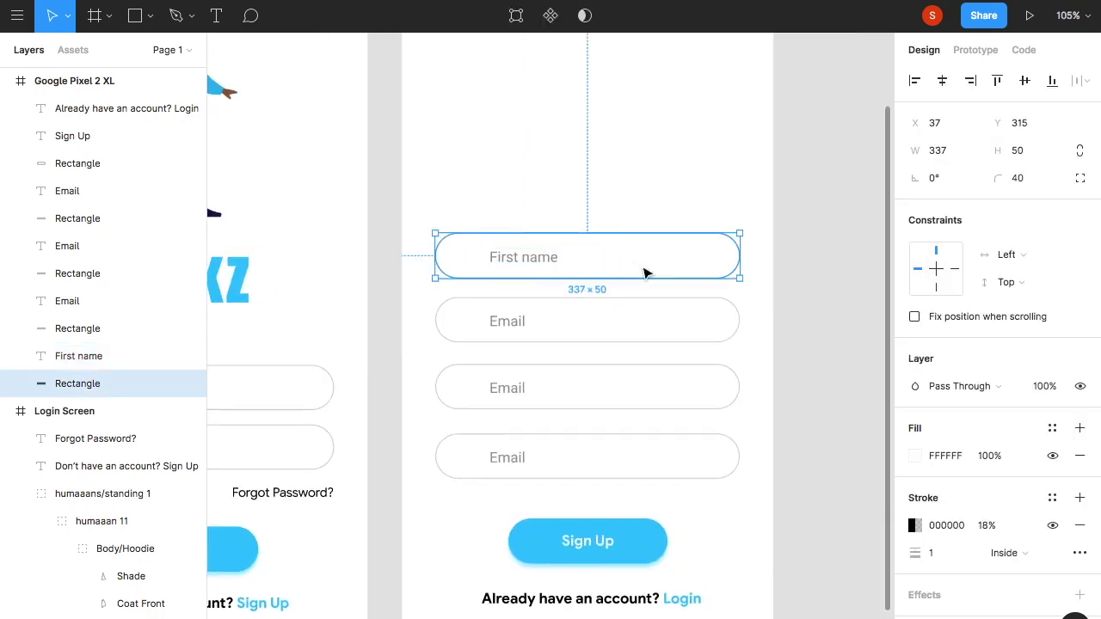
- Relabel the four placeholders as Username, Mobile no, Email ID and Password
double_click(539, 259)
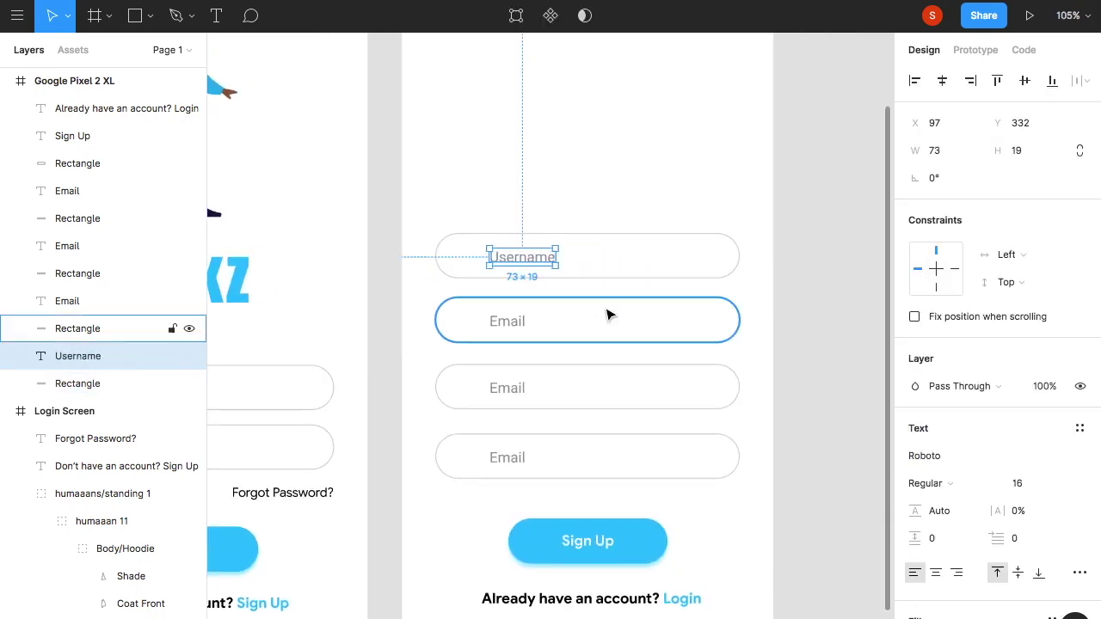
double_click(516, 320)
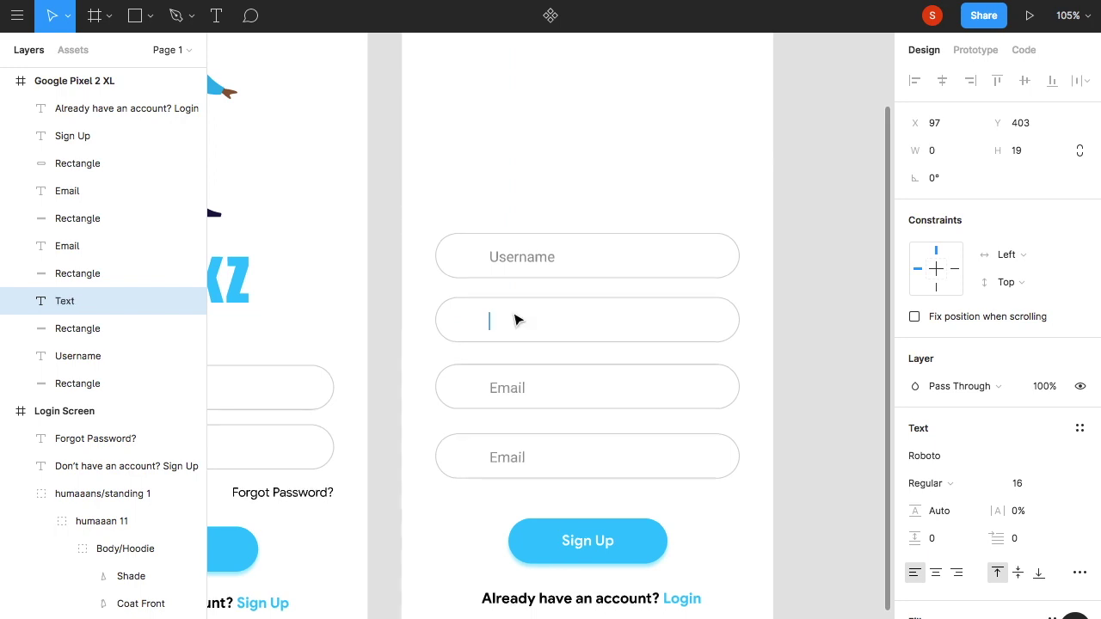
type("Mobile no")
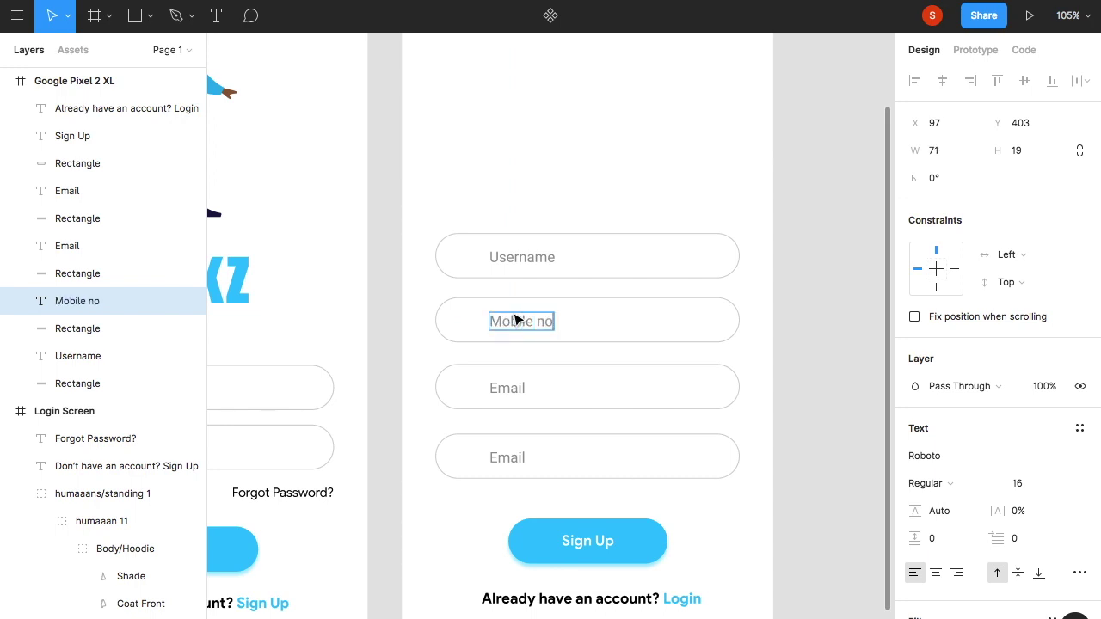
double_click(510, 386)
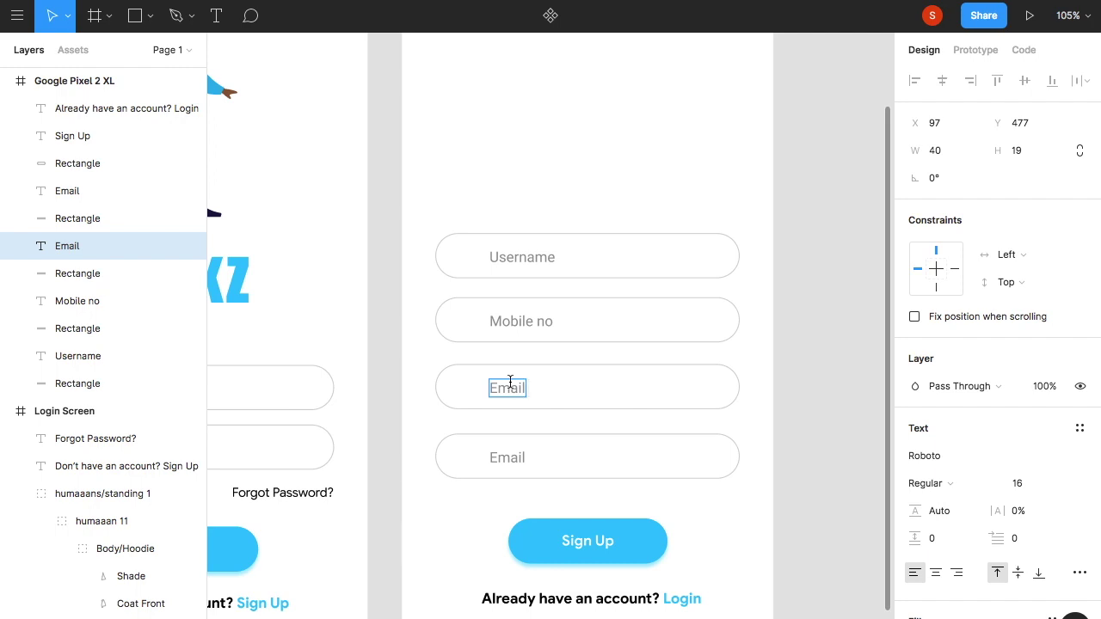
type("ID")
double_click(508, 456)
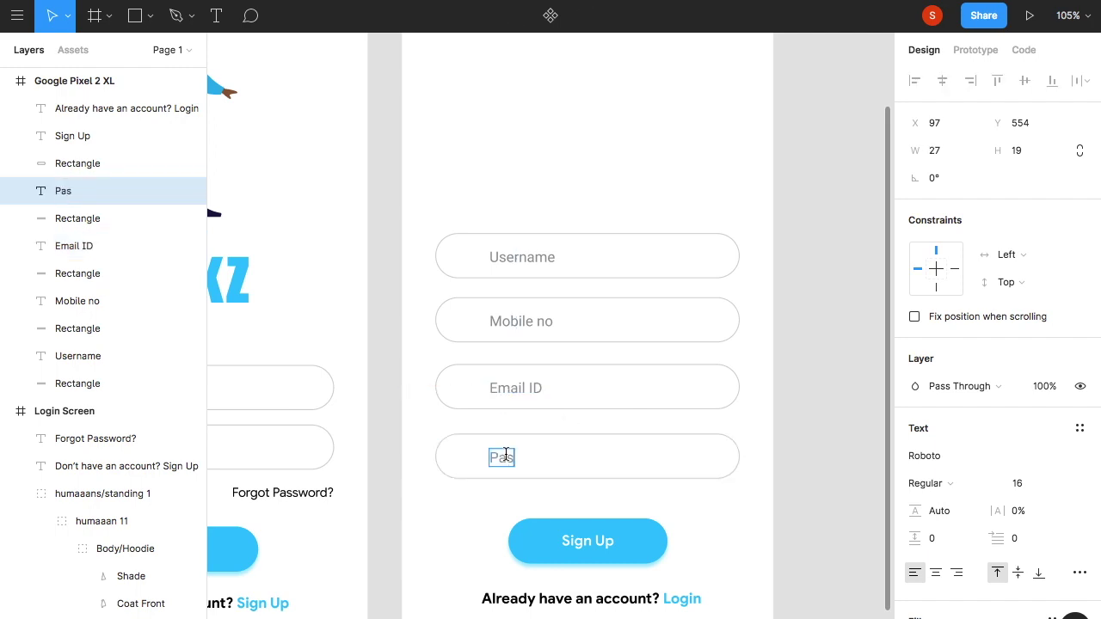
scroll(670, 401, "down", 3)
scroll(422, 422, "left", 3)
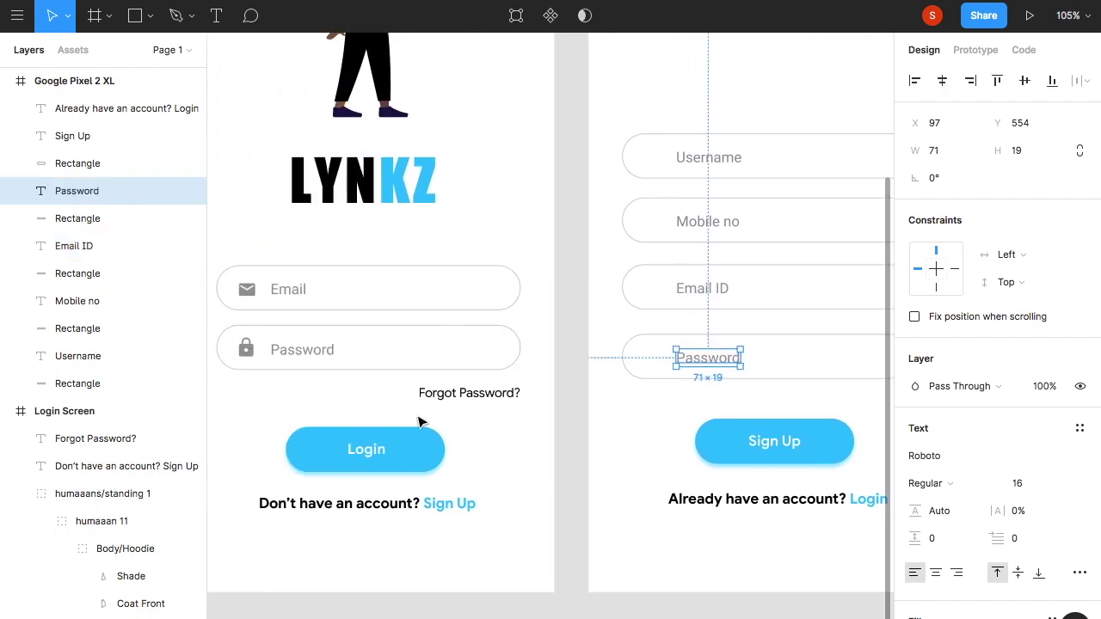
left_click(247, 289)
left_click(247, 348, "shift")
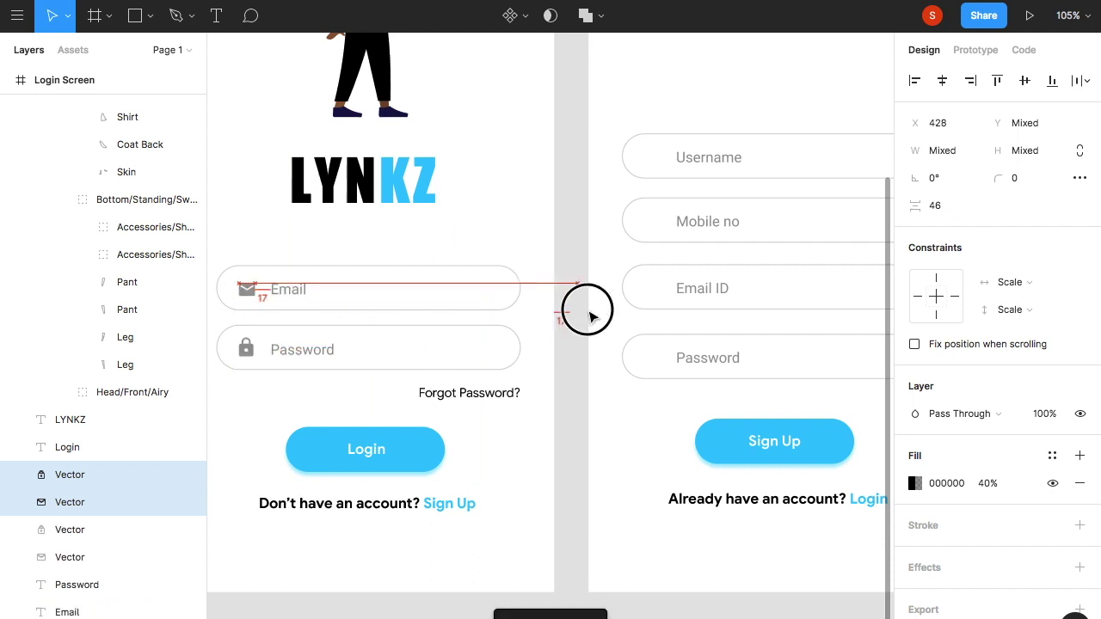
left_click_drag(255, 354, 651, 345)
left_click(679, 353)
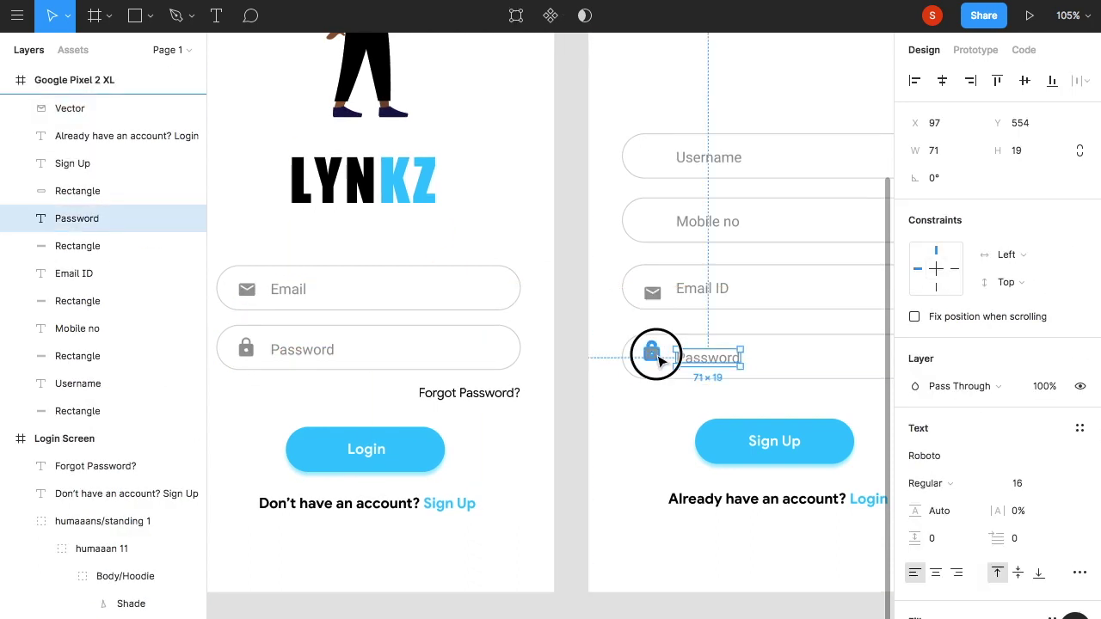
left_click(654, 355)
left_click(653, 291)
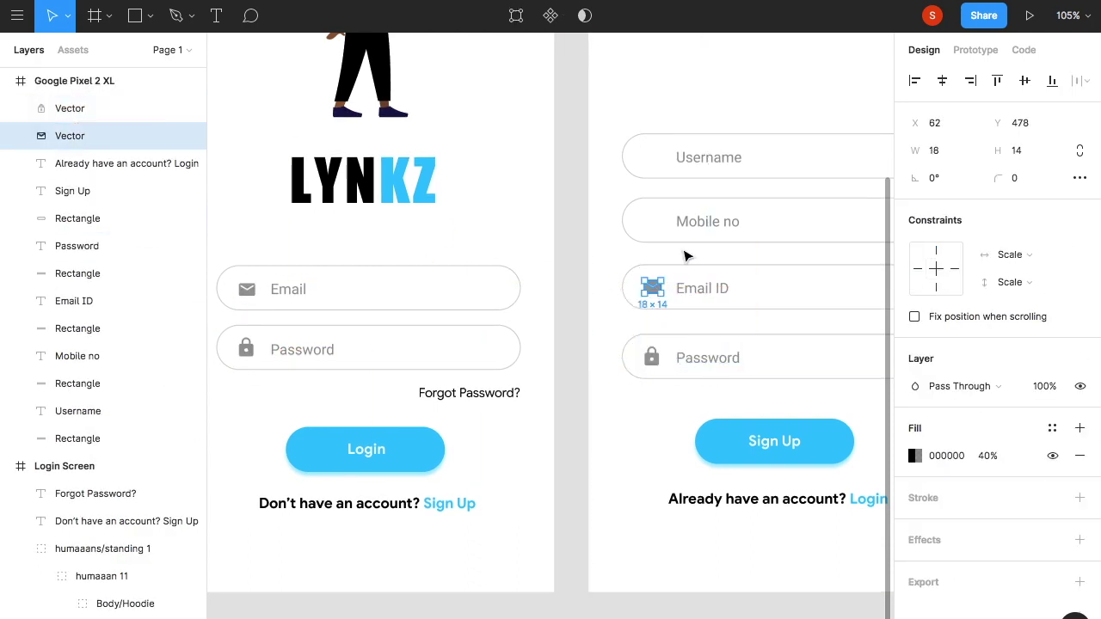
left_click(685, 256)
scroll(679, 252, "up", 5)
left_click(491, 234)
key("Down")
key("Down")
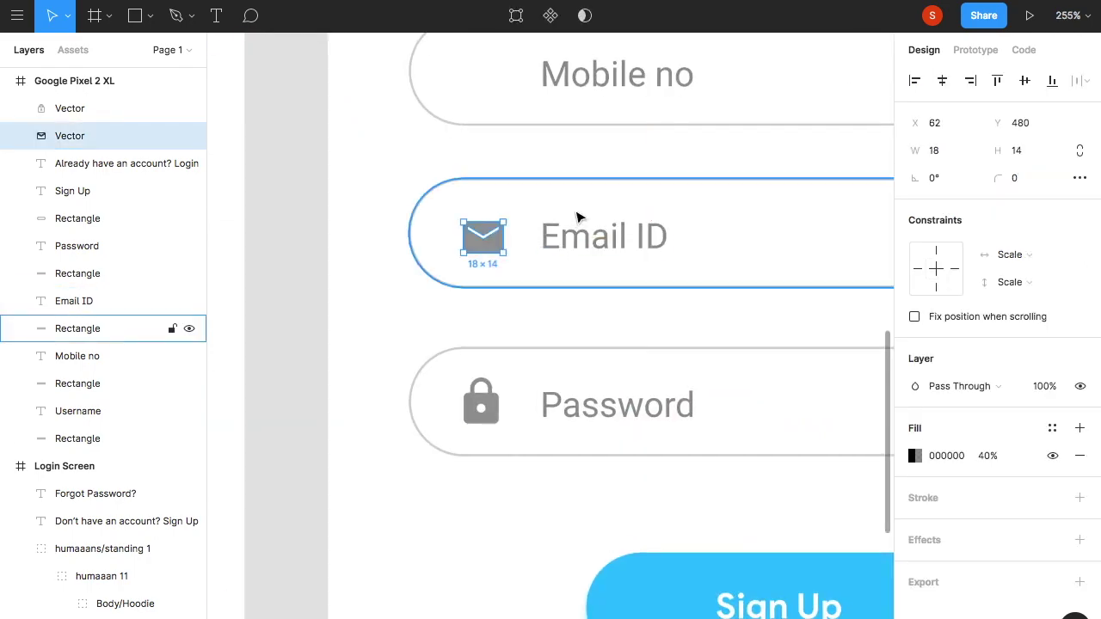
left_click(578, 217)
scroll(577, 216, "down", 3)
left_click(531, 138)
- Insert a 'person' icon from Material Design Icons and place it by the Mobile no field
left_click(585, 289)
type("use")
key("BackSpace")
key("BackSpace")
key("BackSpace")
type("person")
left_click(463, 277)
double_click(533, 341)
left_click_drag(533, 342, 699, 342)
scroll(526, 321, "down", 3)
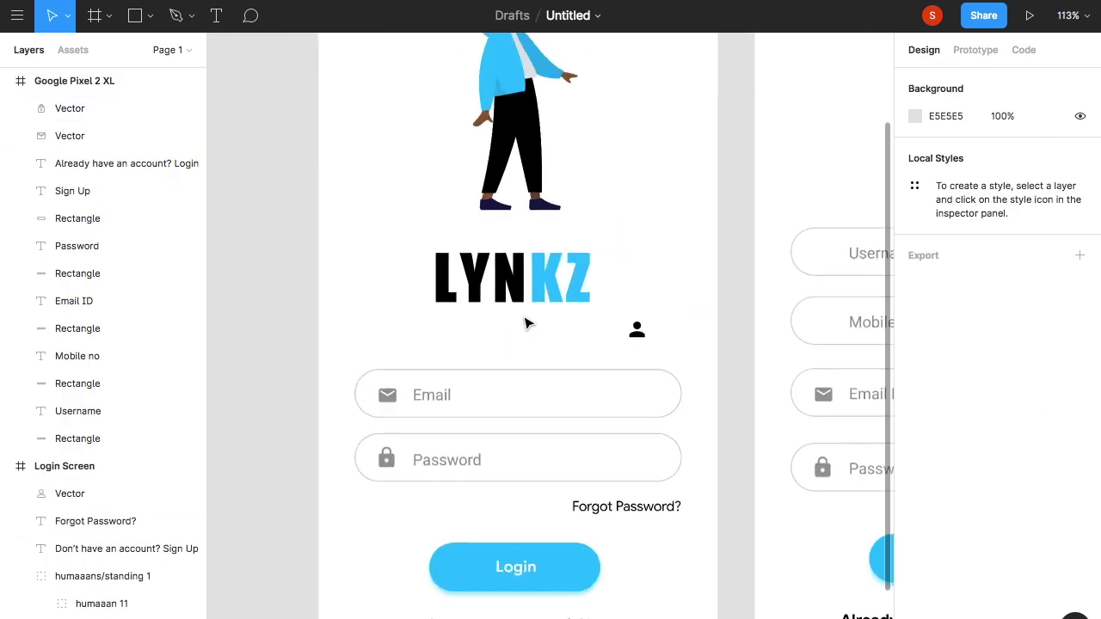
scroll(523, 319, "right", 3)
left_click_drag(426, 278, 611, 274)
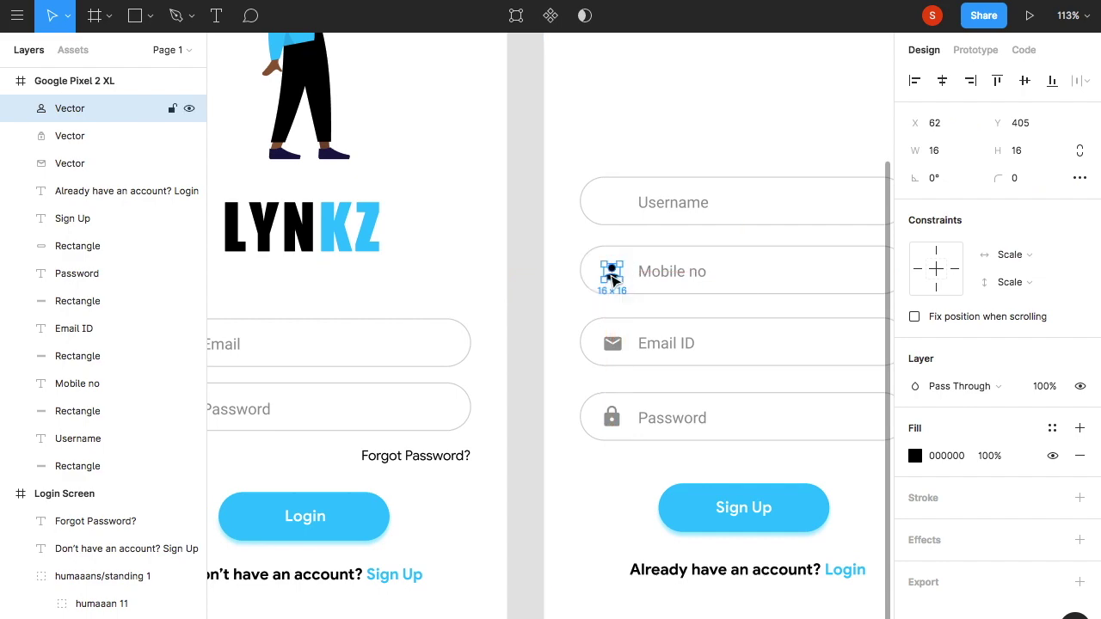
- Insert a 'phone' icon; put the person icon in Username and the phone icon in Mobile no
left_click(579, 92)
left_click(585, 371)
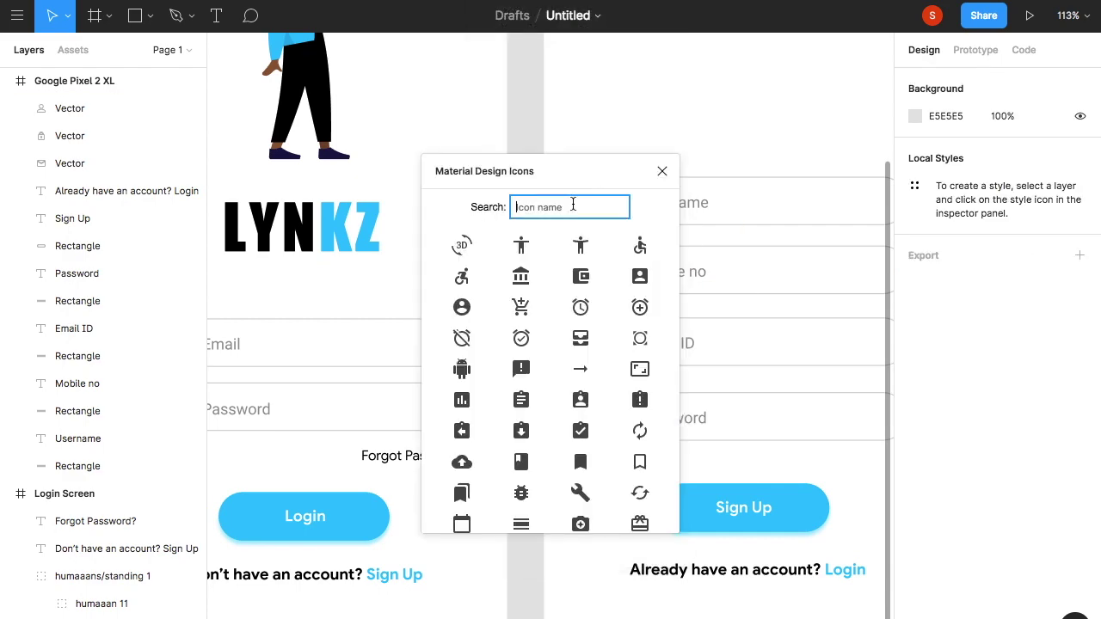
type("phone")
left_click(649, 250)
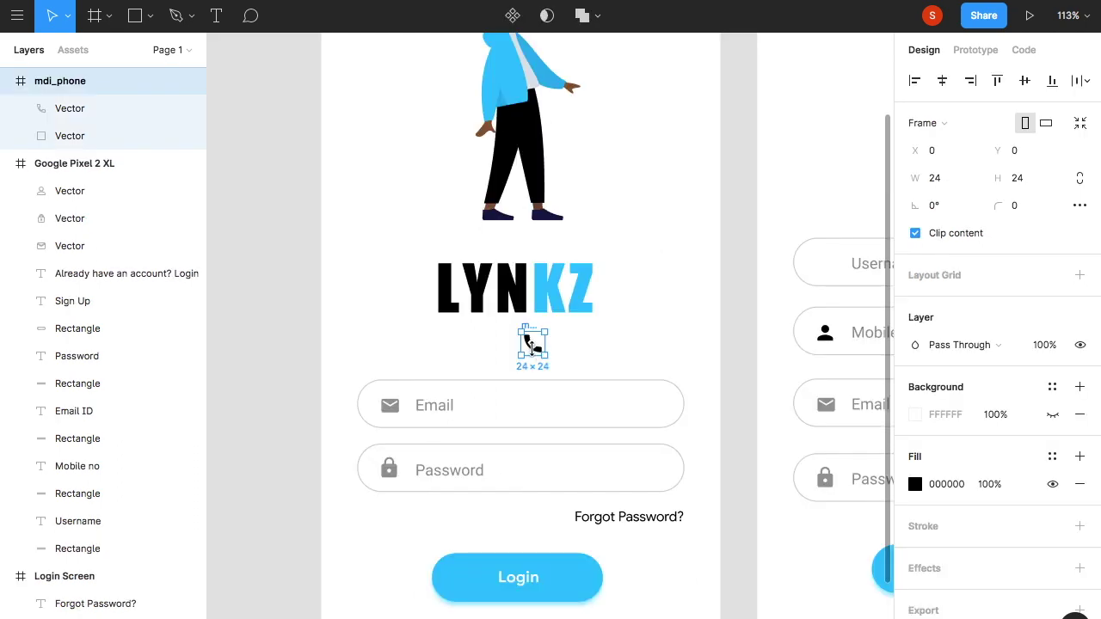
left_click_drag(530, 348, 833, 219)
scroll(680, 313, "right", 5)
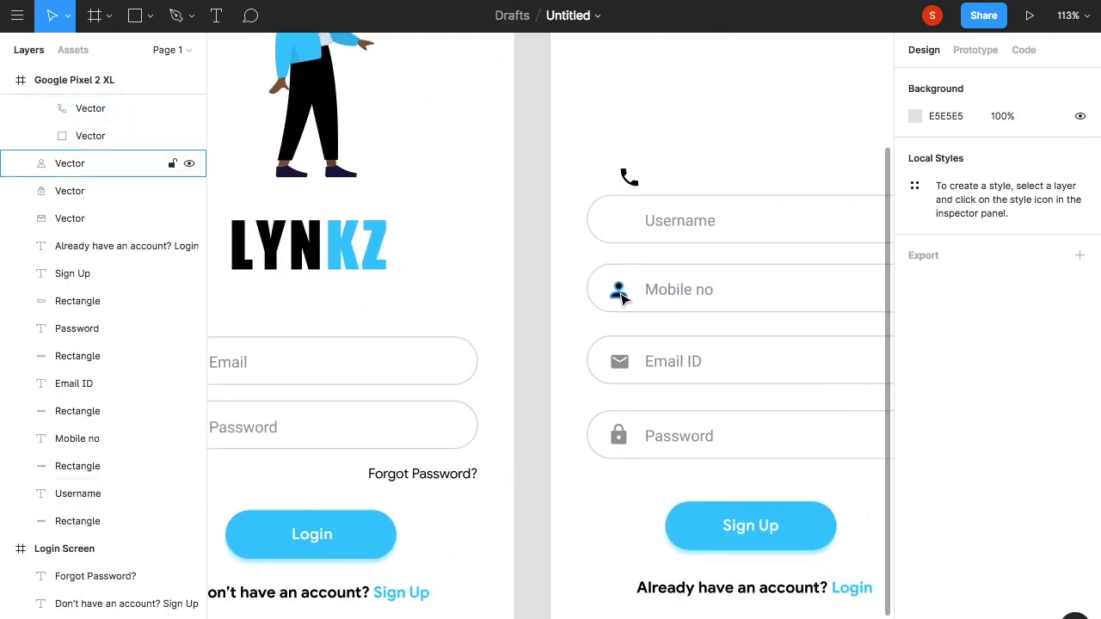
left_click_drag(623, 297, 622, 226)
left_click_drag(629, 181, 619, 295)
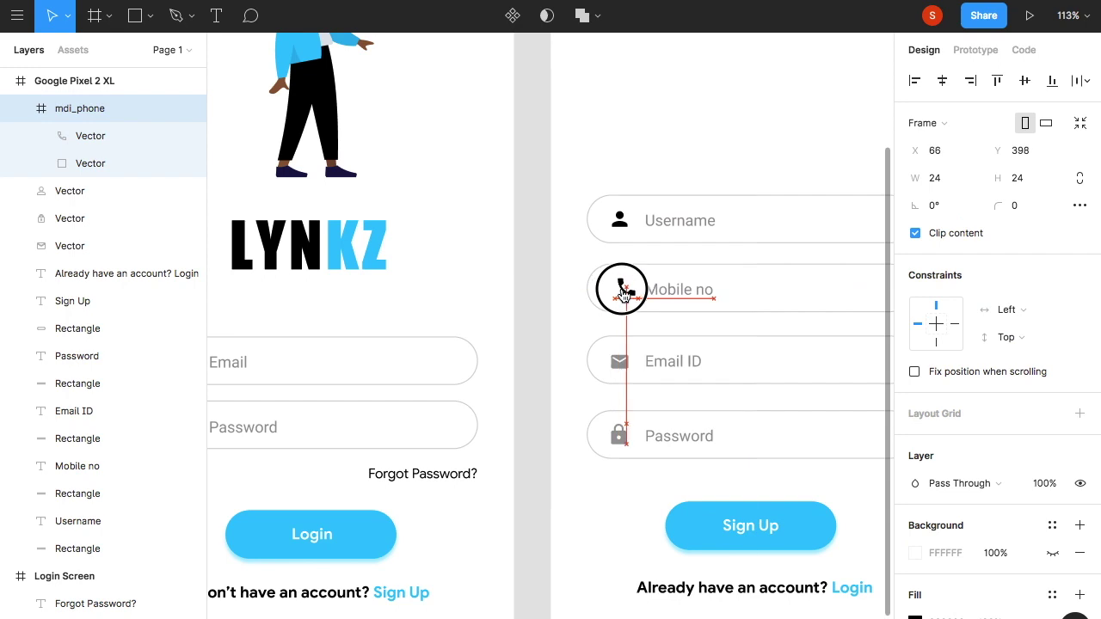
- Set the phone icon's height to 20 and align it with the other field icons
left_click(640, 293)
scroll(713, 292, "up", 5)
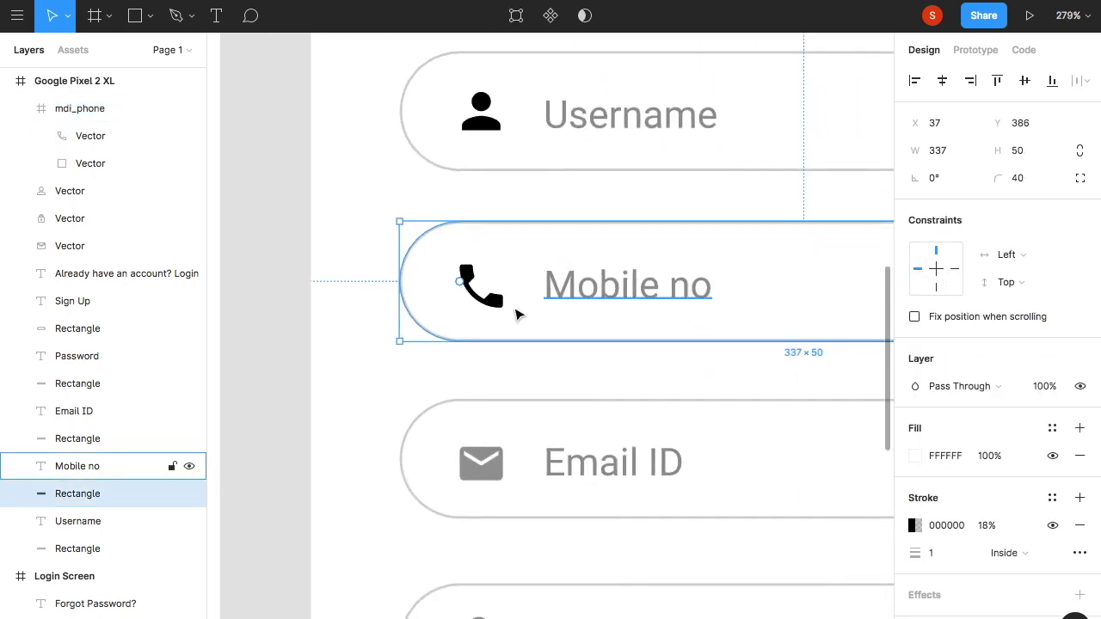
left_click(494, 292)
left_click(949, 180)
left_click(1023, 178)
type("20")
key("Return")
left_click_drag(487, 289, 492, 295)
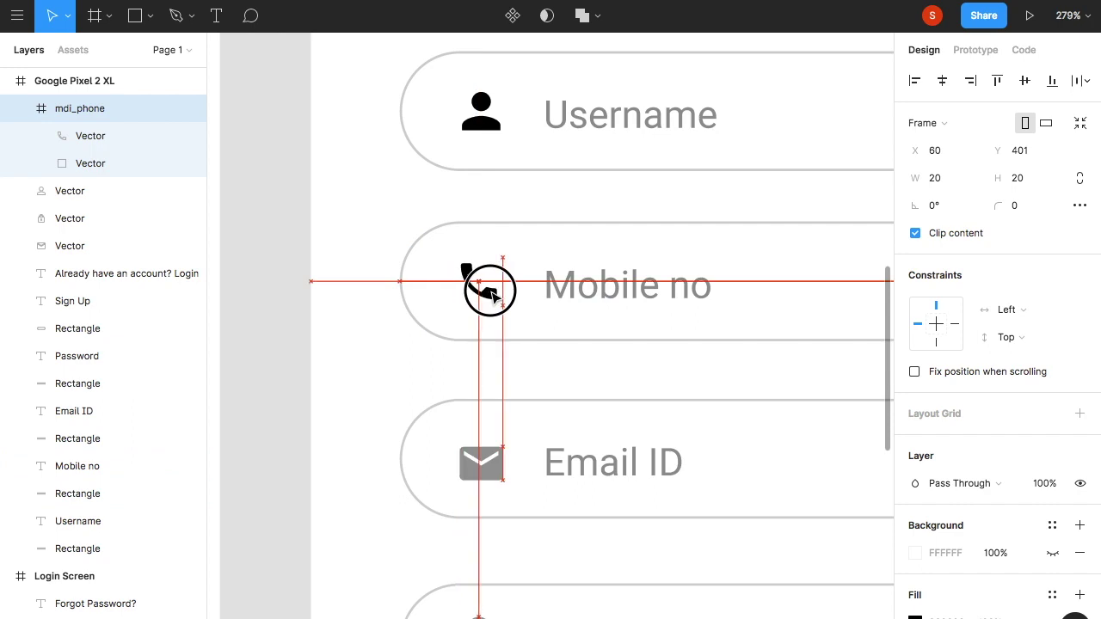
- Give the person and phone icons the same grey fill as the other field icons
left_click(493, 127)
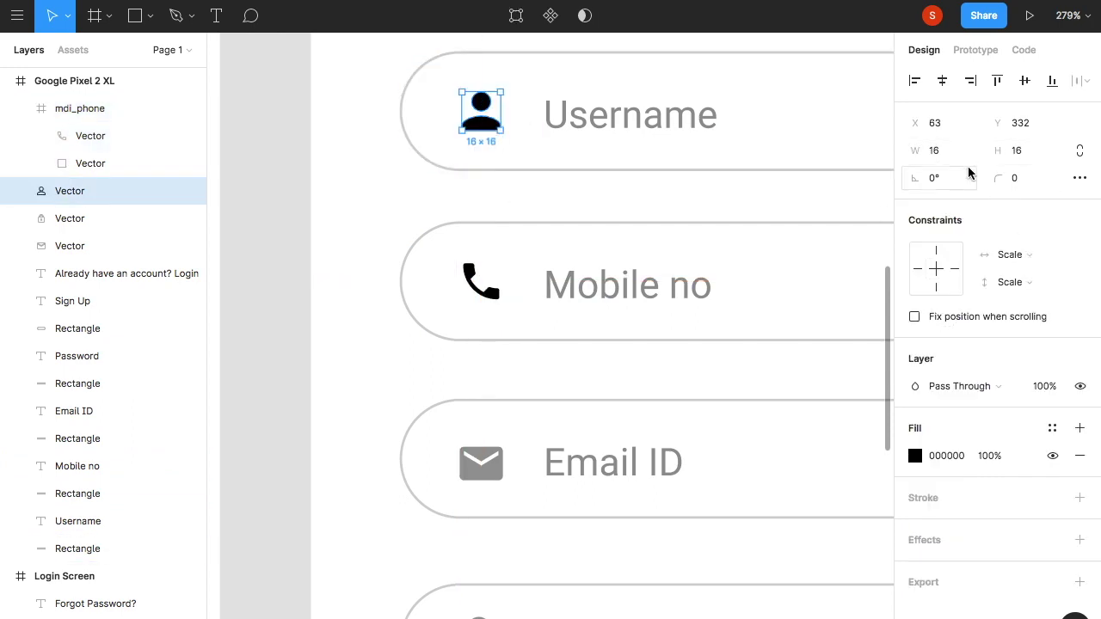
scroll(756, 187, "down", 3)
scroll(530, 298, "up", 2)
left_click(481, 331, "shift")
left_click(914, 511)
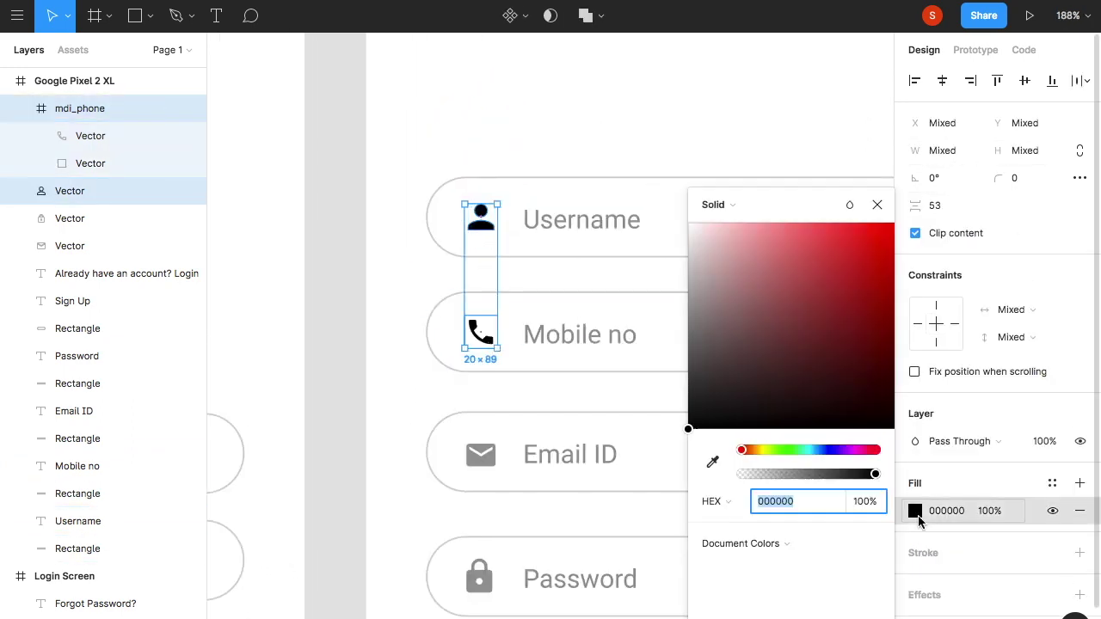
left_click(712, 462)
left_click(521, 374)
scroll(521, 374, "down", 3)
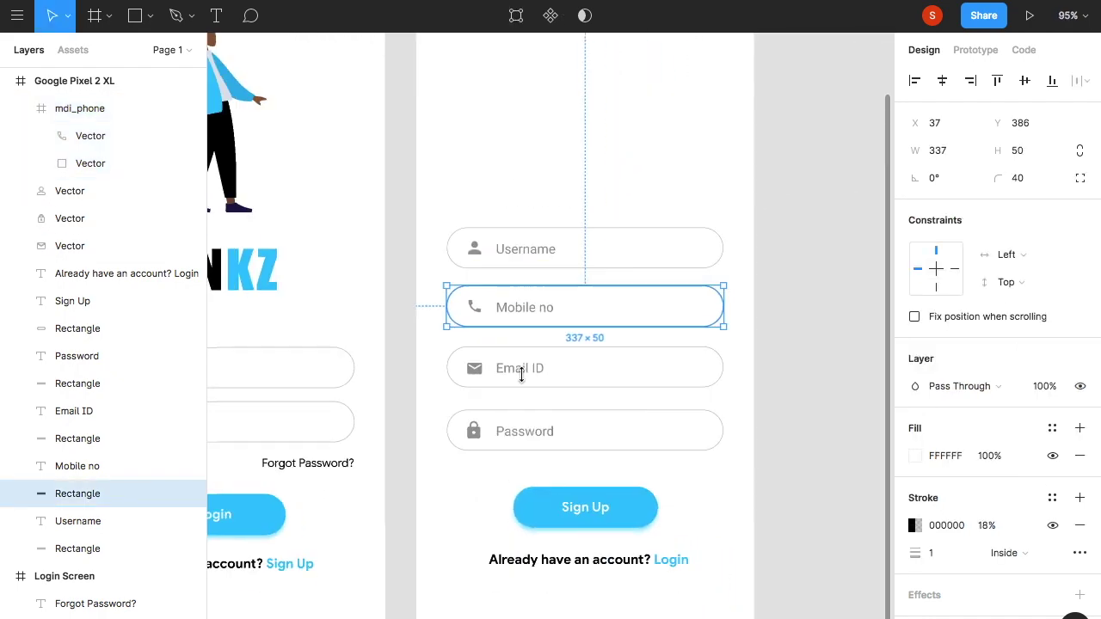
left_click(831, 401)
scroll(831, 401, "down", 2)
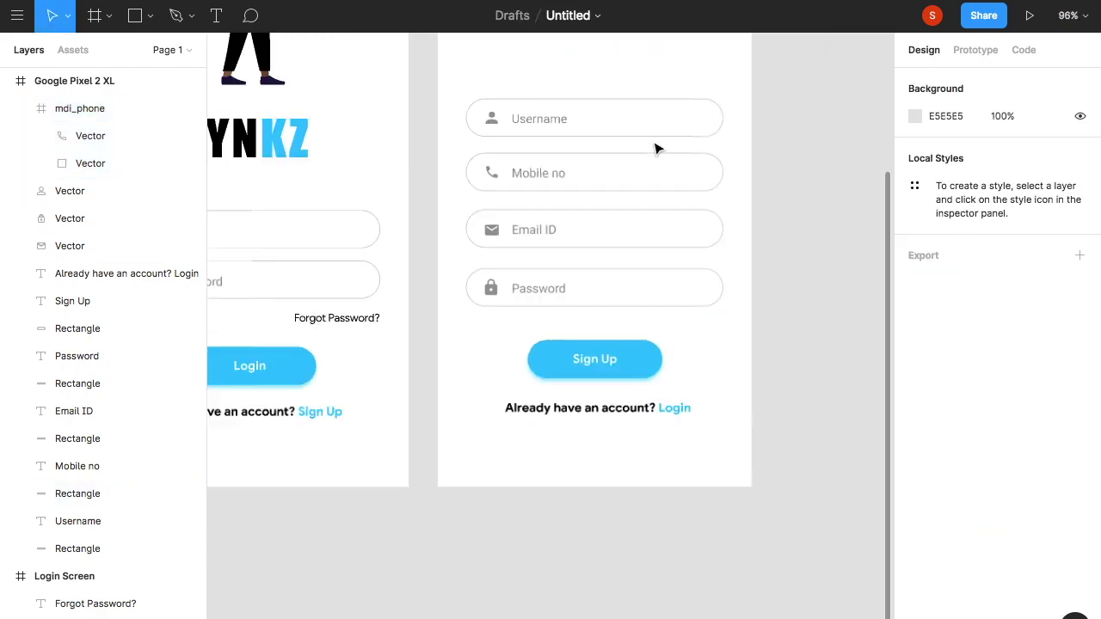
- Copy the LYNKZ logo into the Sign Up screen and move it higher
scroll(658, 149, "down", 2)
left_click(355, 276)
left_click_drag(356, 275, 625, 179)
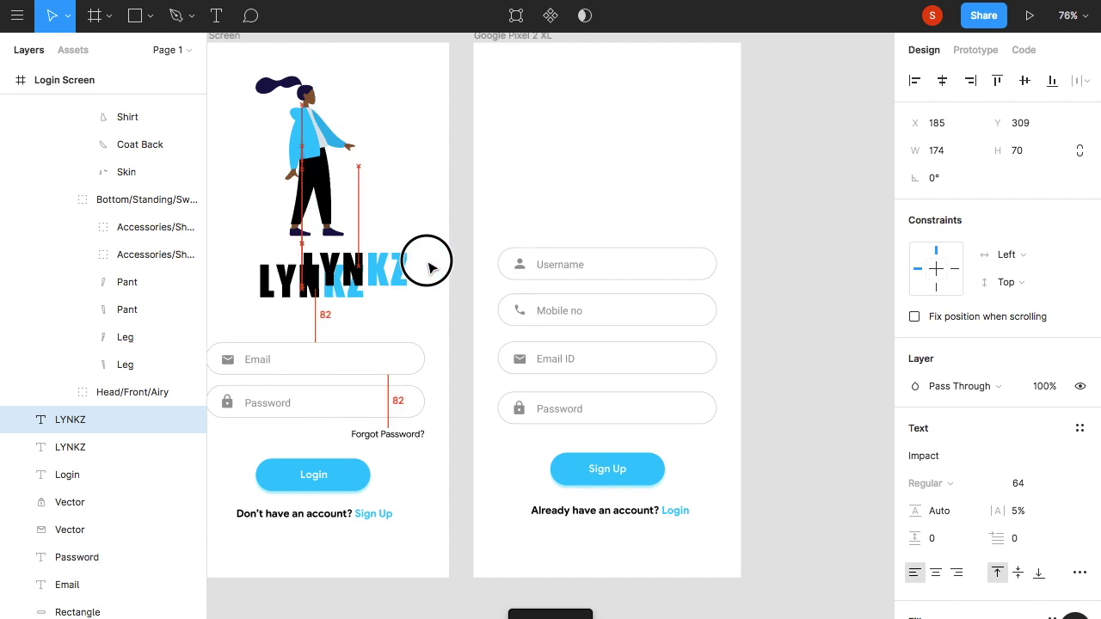
left_click(792, 201)
scroll(792, 201, "up", 2)
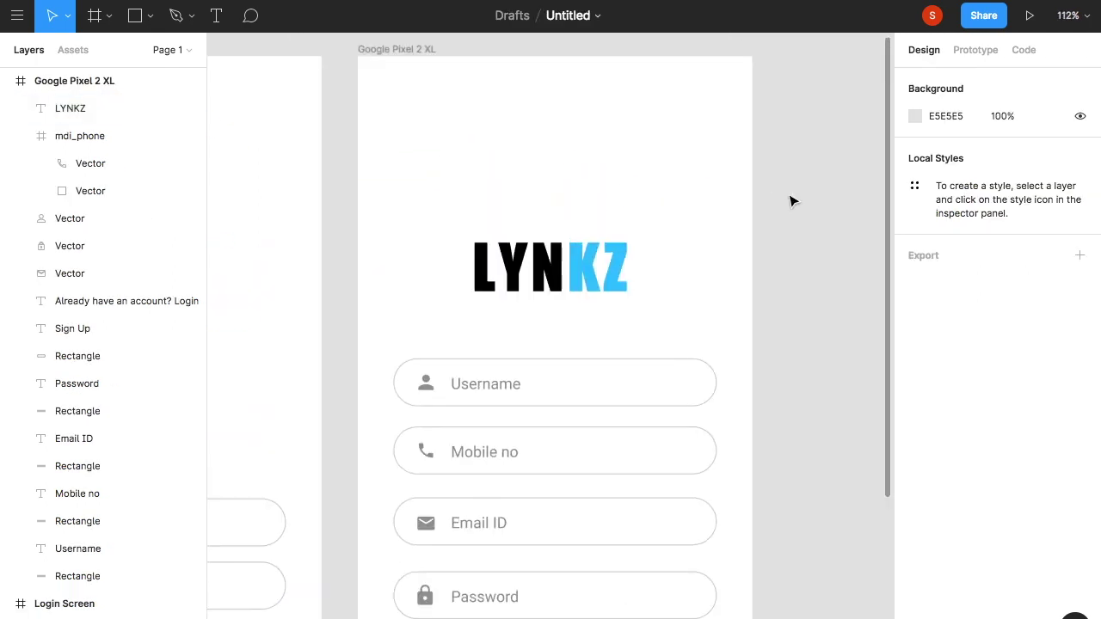
left_click_drag(559, 220, 607, 187)
left_click(737, 238)
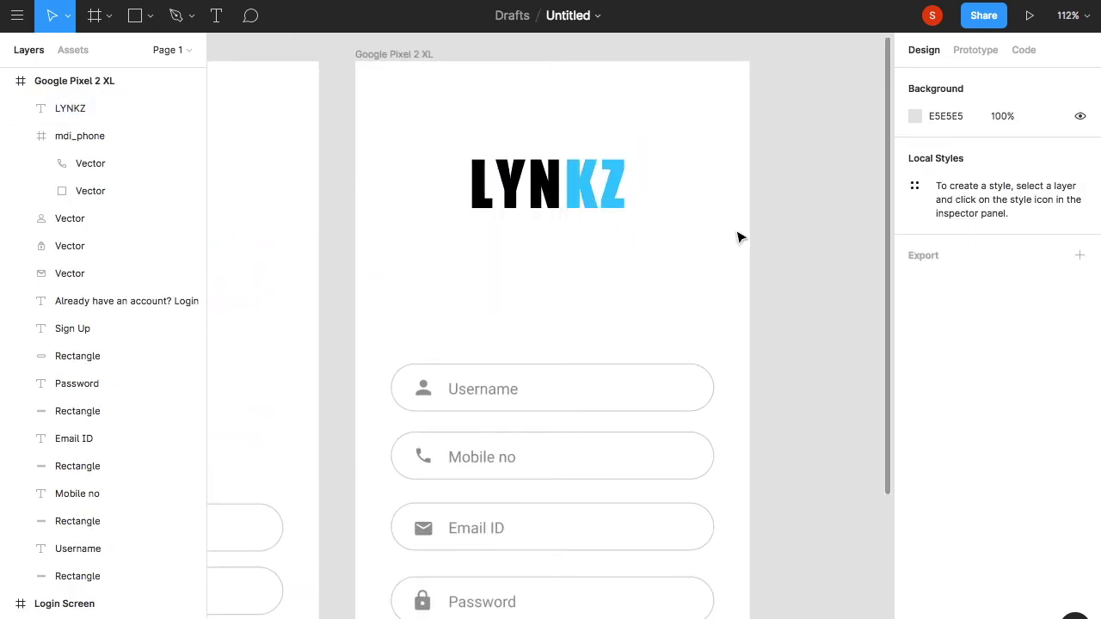
- Add a 'Create Account' heading below the logo at font size 18
scroll(695, 258, "up", 3)
key("t")
left_click_drag(342, 242, 490, 300)
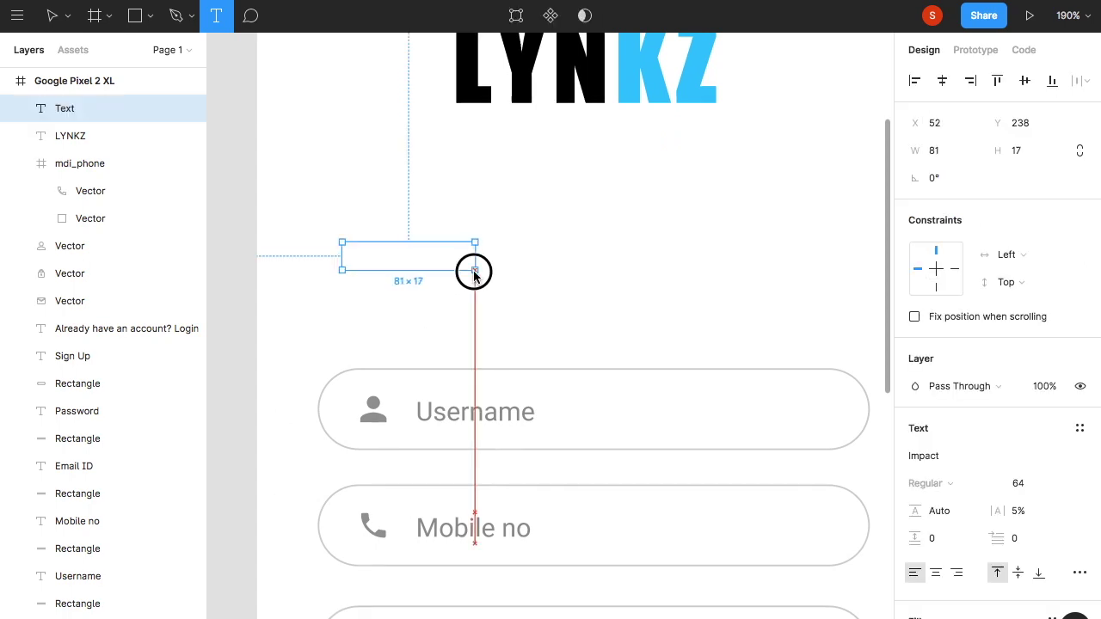
type("Create Account")
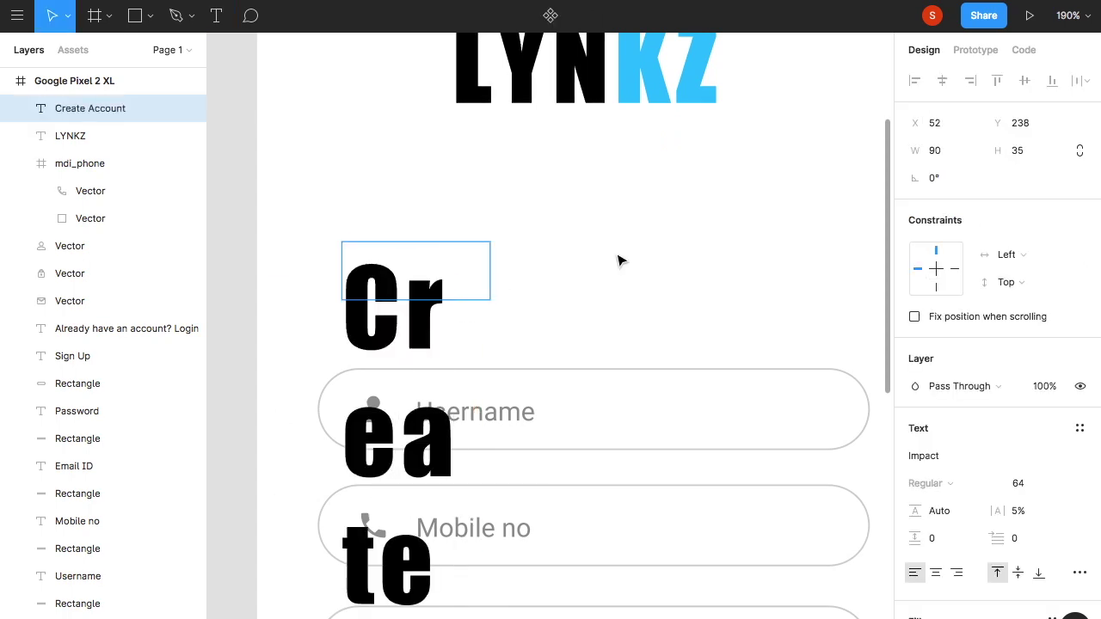
key("Escape")
left_click_drag(490, 271, 841, 271)
left_click(1035, 488)
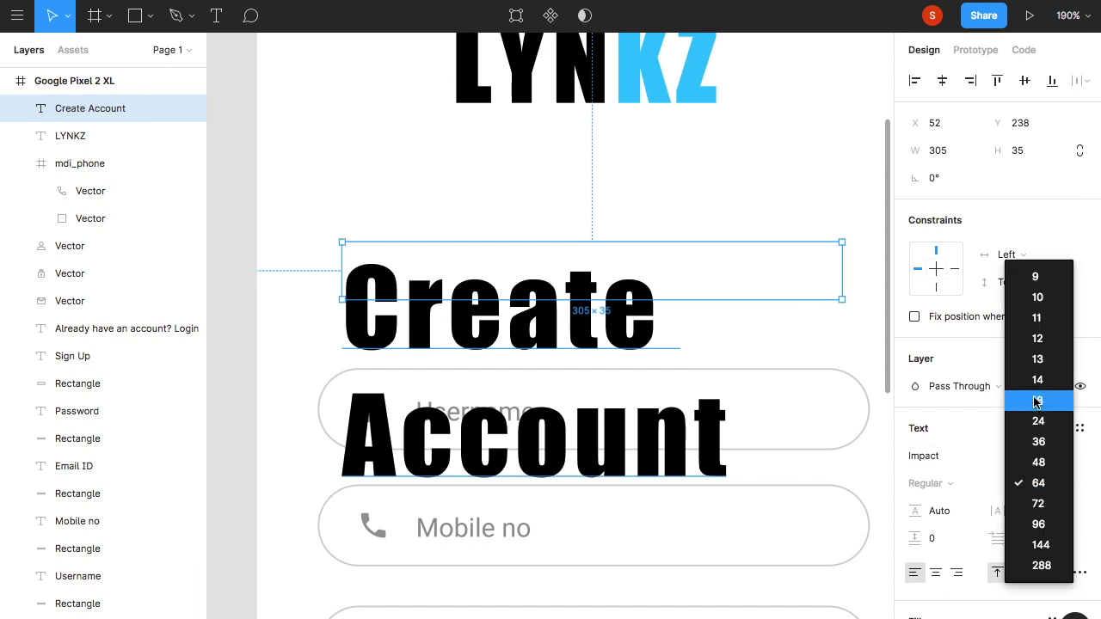
left_click(1032, 401)
double_click(547, 266)
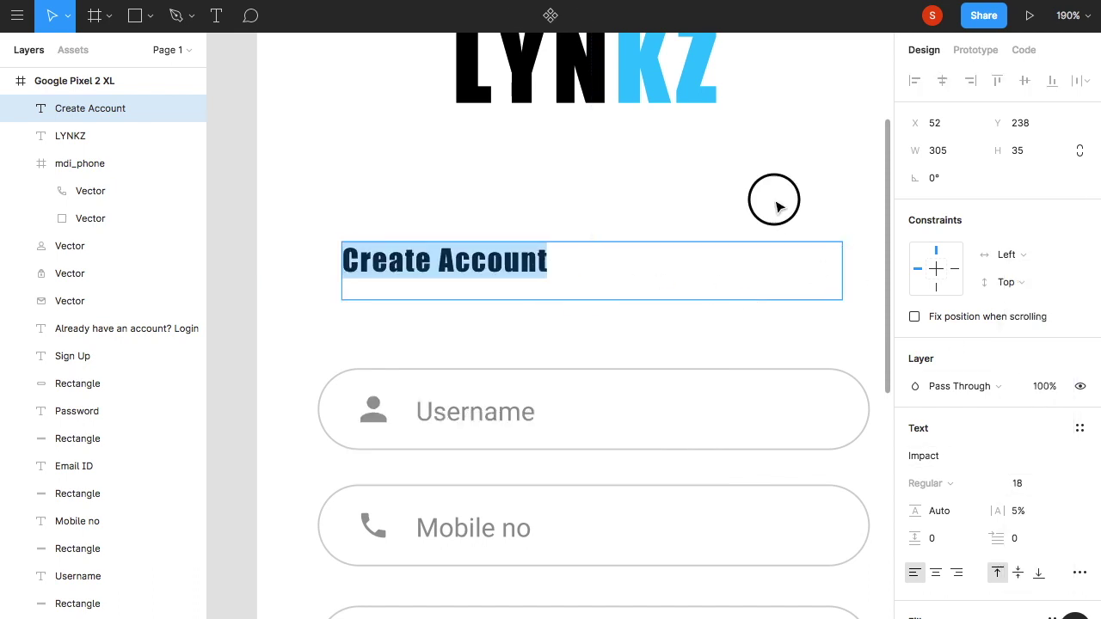
key("Escape")
left_click_drag(842, 271, 558, 267)
- Apply Google Sans to the Create Account heading and adjust its width and position
left_click(492, 297)
key("ctrl+z")
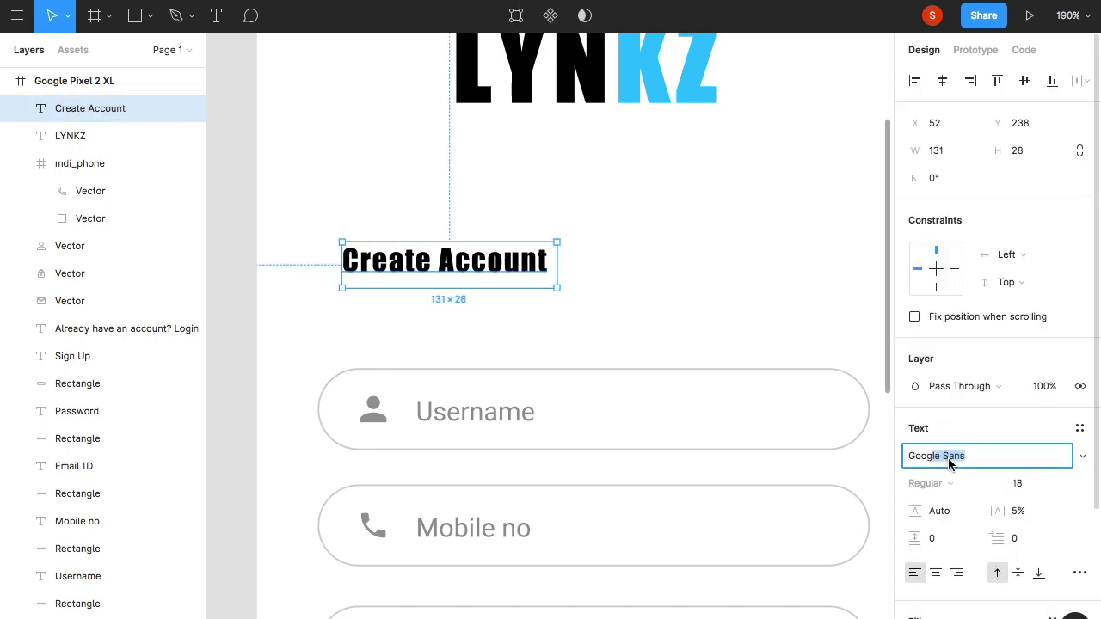
key("Return")
left_click_drag(557, 267, 625, 266)
left_click(1028, 510)
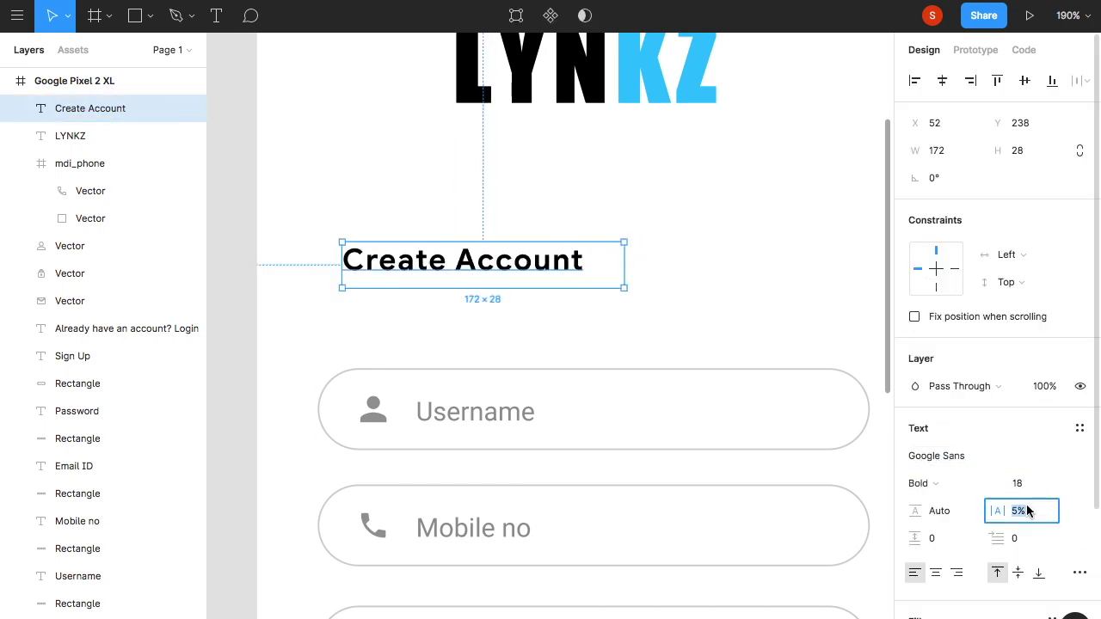
type("0")
left_click(745, 318)
scroll(676, 317, "down", 5, "ctrl")
mouse_move(496, 200)
left_mouse_down()
mouse_move(499, 209)
mouse_move(480, 211)
left_mouse_up()
- Reword the heading to 'Sign Up' at size 24, then delete it
double_click(489, 211)
type("Sign")
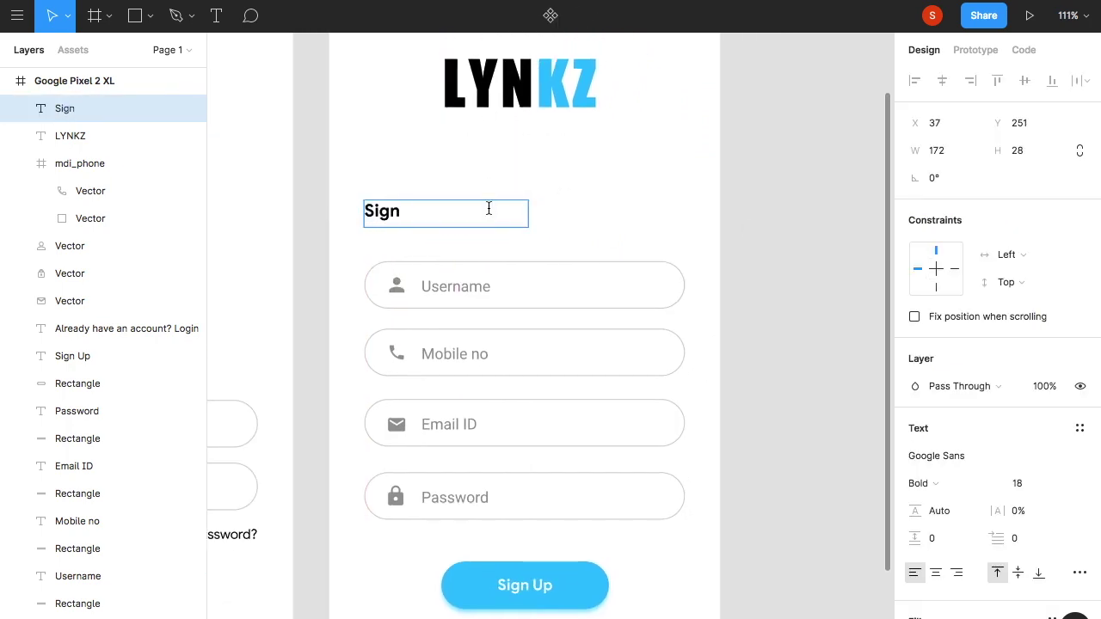
key("Escape")
left_click(1060, 487)
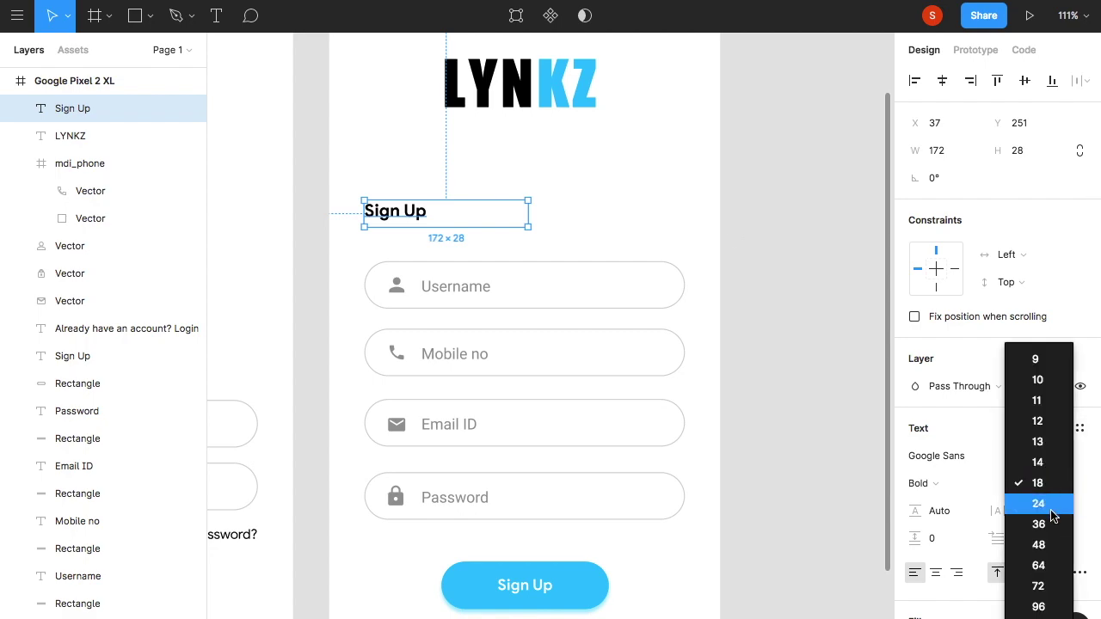
left_click(1039, 502)
left_click_drag(429, 215, 437, 221)
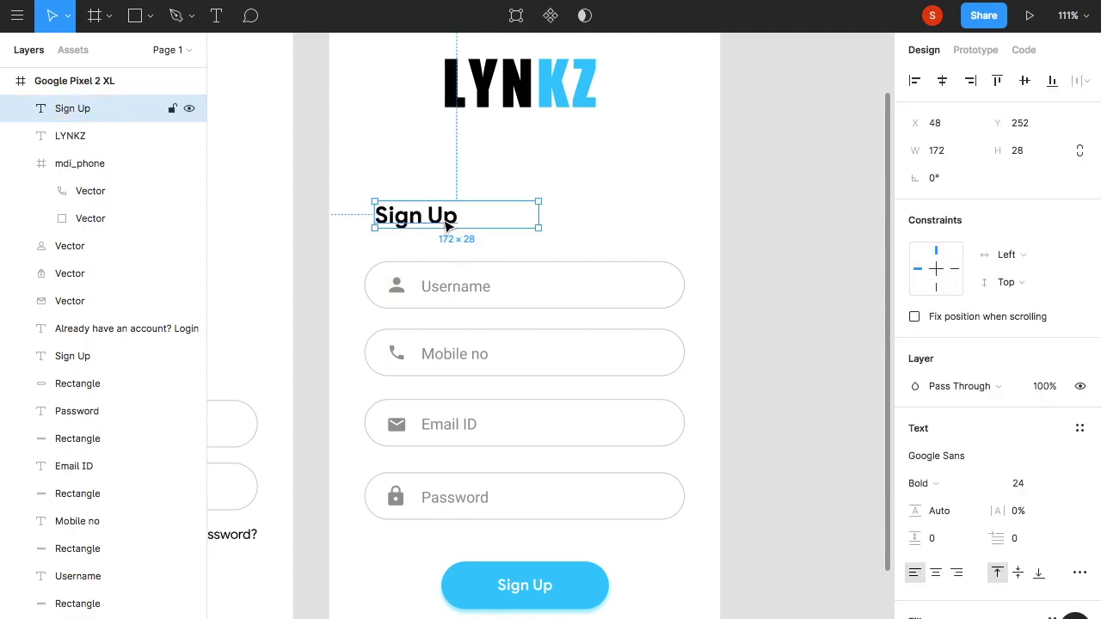
scroll(619, 221, "down", 5)
left_click_drag(507, 234, 511, 237)
key("Delete")
scroll(553, 233, "up", 5)
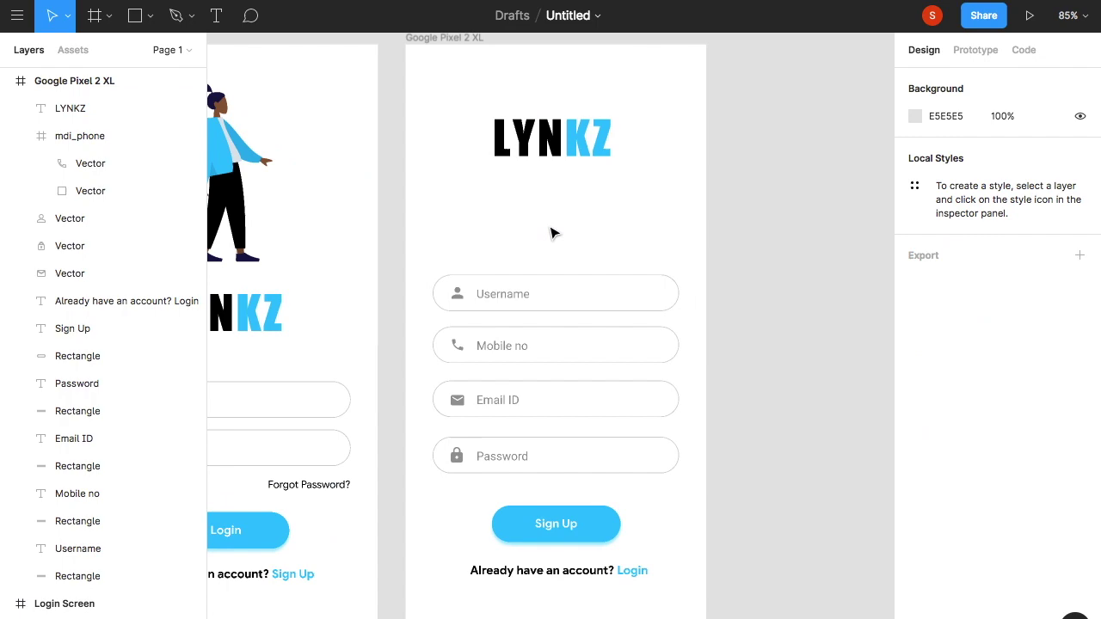
left_click_drag(542, 129, 533, 197)
- Inspect the Sign Up screen layout by selecting and deselecting the LYNKZ logo
left_click(727, 227)
scroll(727, 227, "down", 1)
scroll(727, 227, "up", 2)
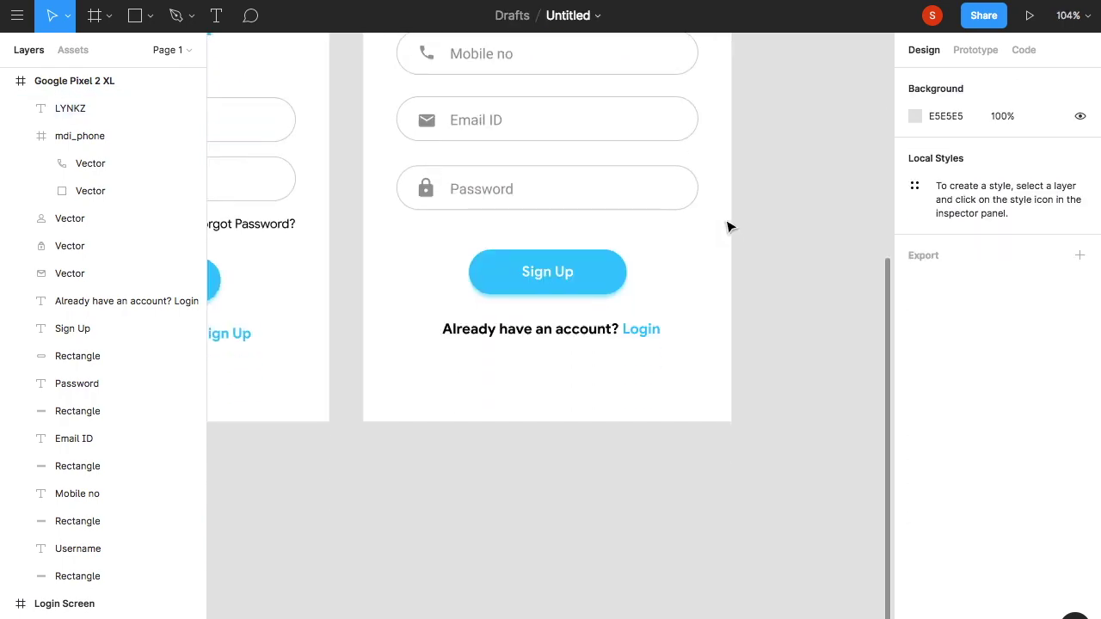
scroll(726, 228, "down", 3)
left_click(596, 159)
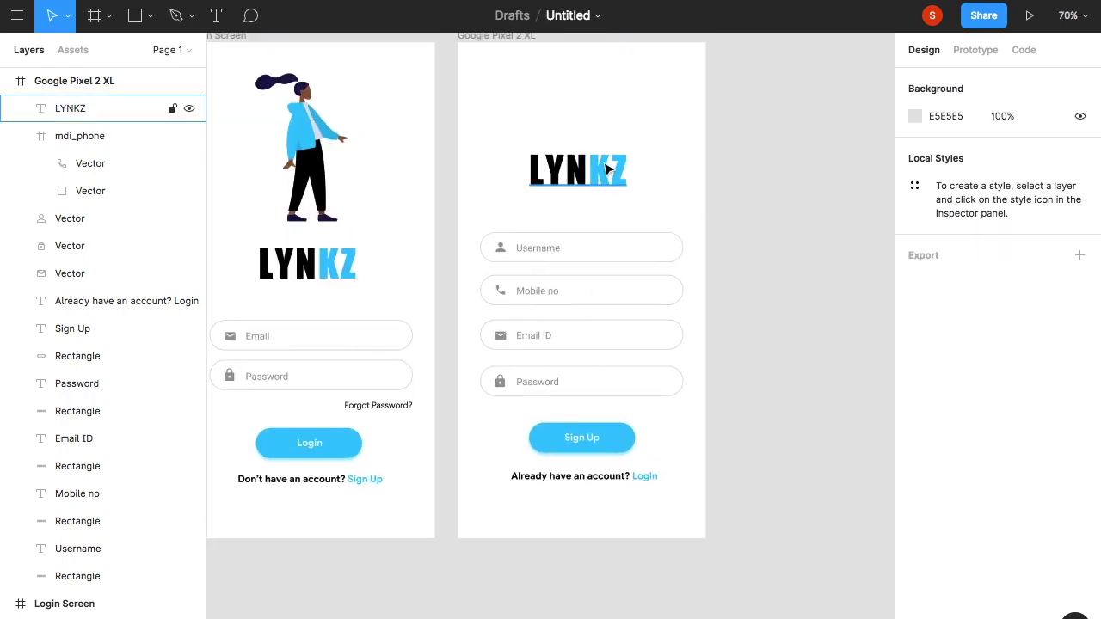
left_click(734, 187)
scroll(550, 250, "left", 2)
- Set 16 px spacing between the Username and Mobile no field boxes
left_click(374, 312)
left_click(376, 344, "shift")
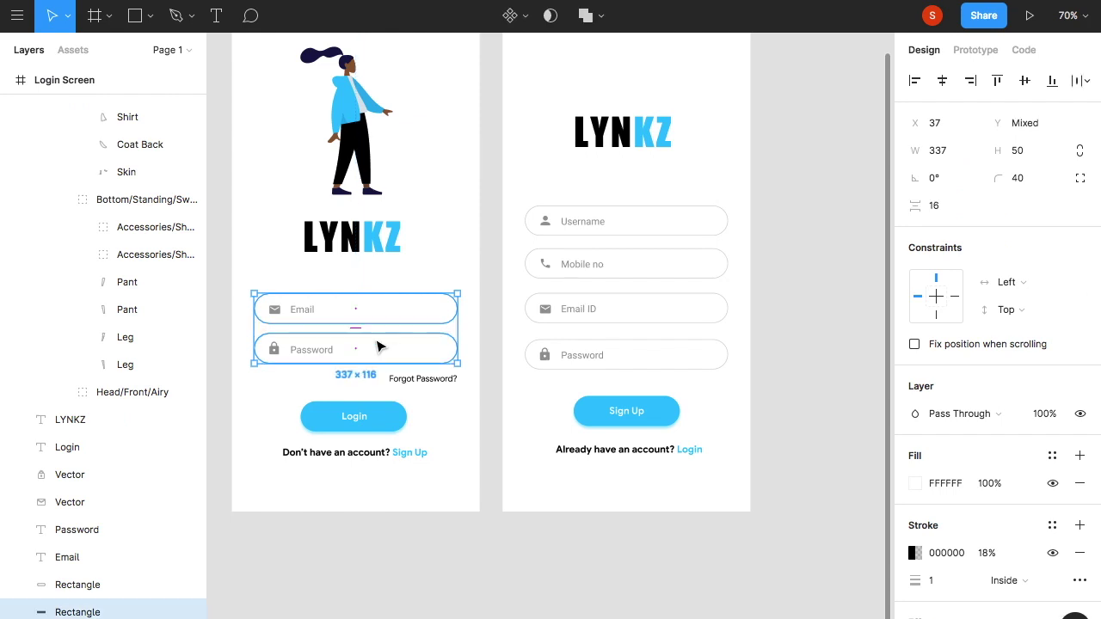
left_click(684, 231)
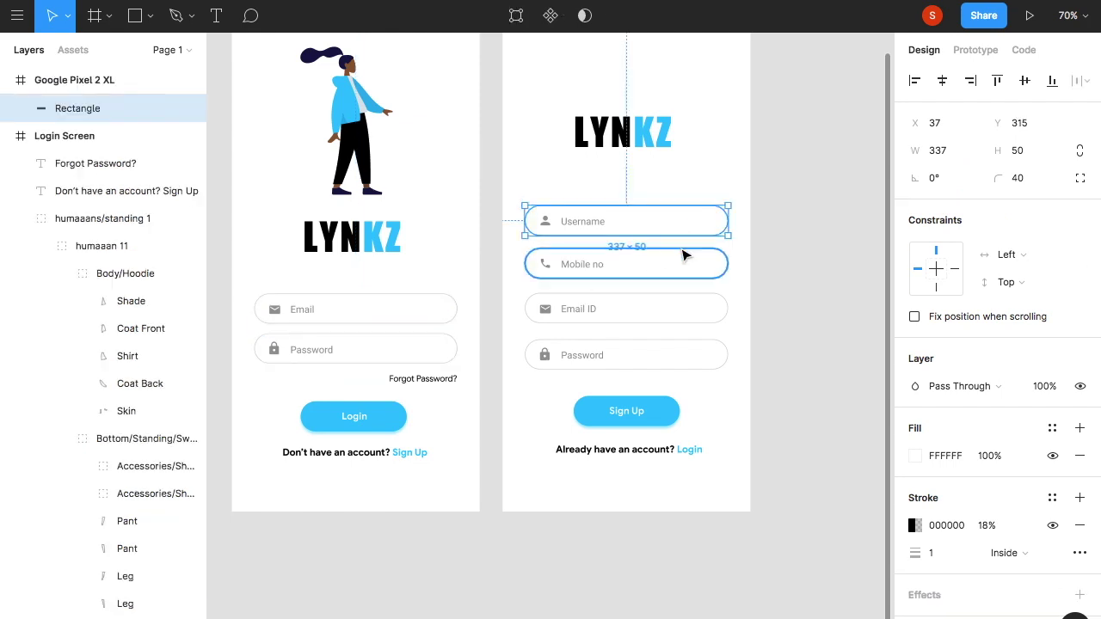
left_click(755, 250)
left_click(700, 222)
left_click(697, 262, "shift")
left_click(946, 212)
key("Return")
left_click(791, 256)
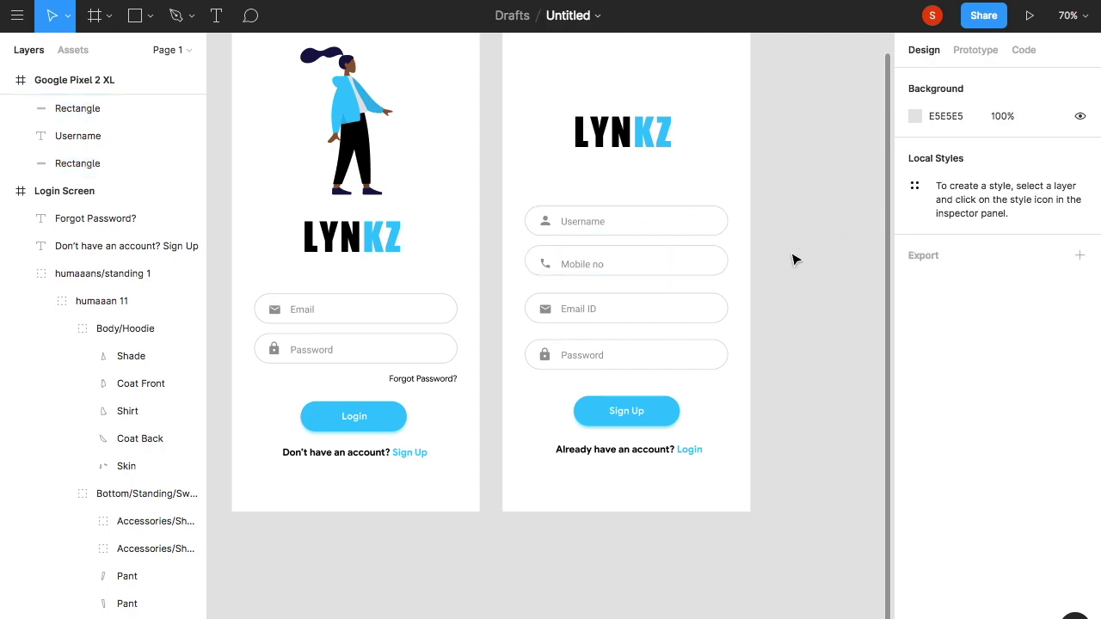
- Centre the Mobile no label and phone icon within their field
scroll(688, 267, "up", 5)
left_click(471, 292)
left_click_drag(471, 297, 470, 289)
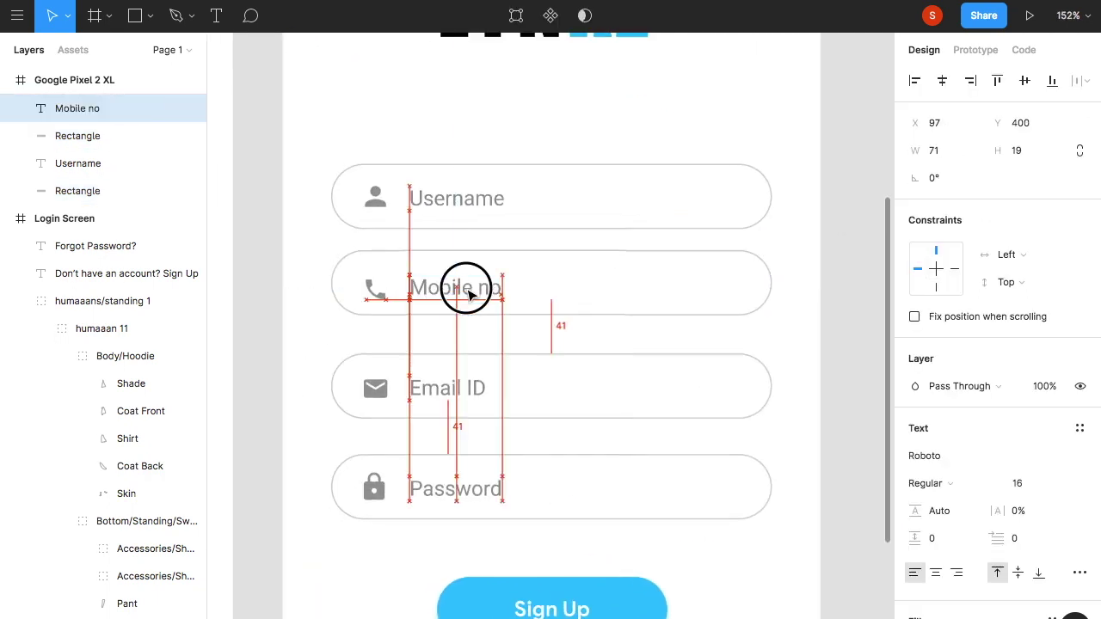
left_click(376, 284)
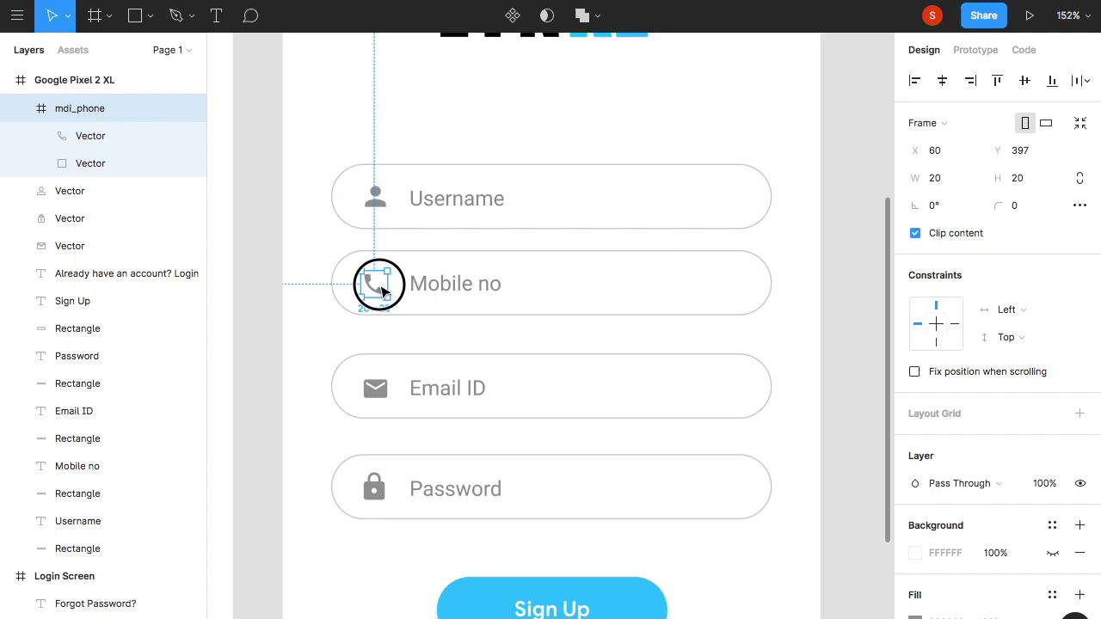
left_click_drag(383, 291, 383, 288)
scroll(408, 315, "down", 3)
- Set 16 px spacing between the Email ID and Password boxes
left_click(497, 239)
left_click(499, 240, "shift")
left_click(392, 234)
left_click_drag(344, 179, 602, 348)
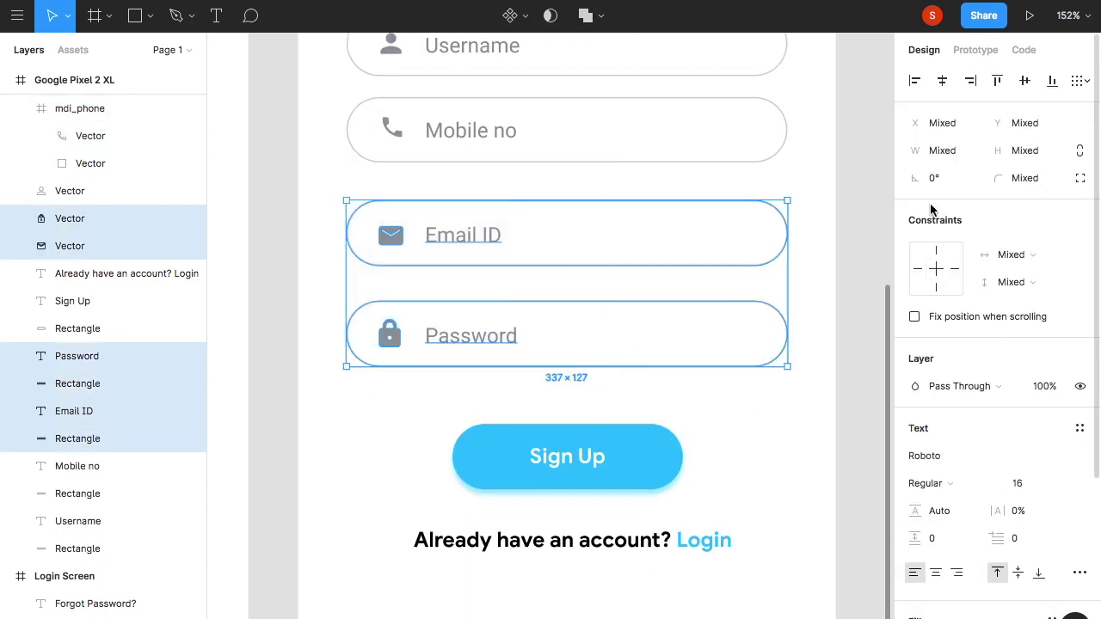
left_click(775, 258)
left_click(755, 319, "shift")
left_click(938, 206)
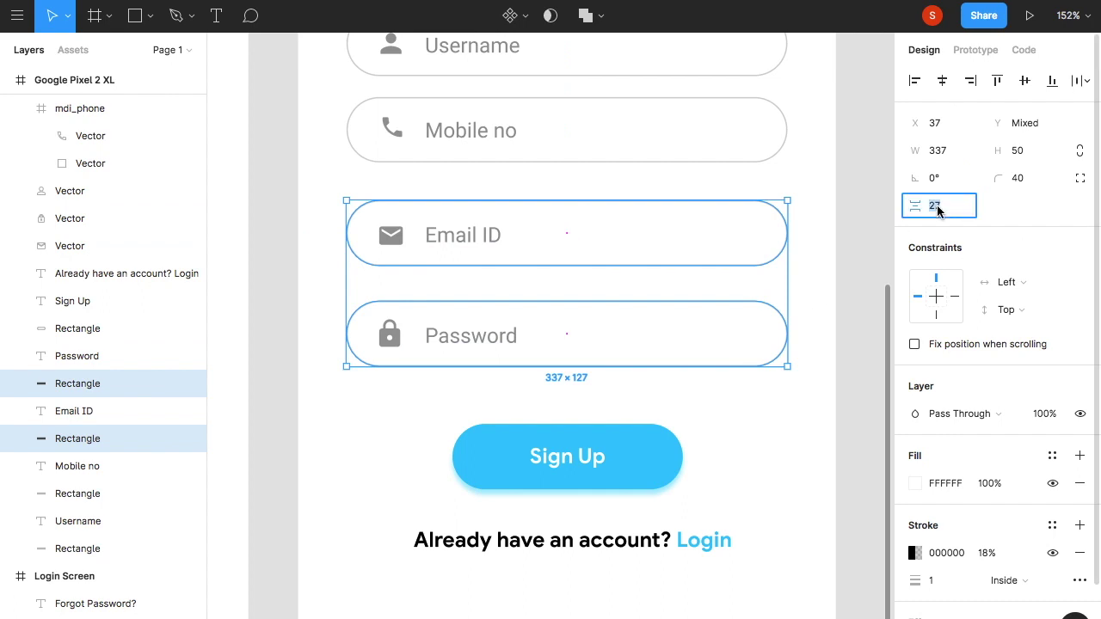
type("16")
key("Return")
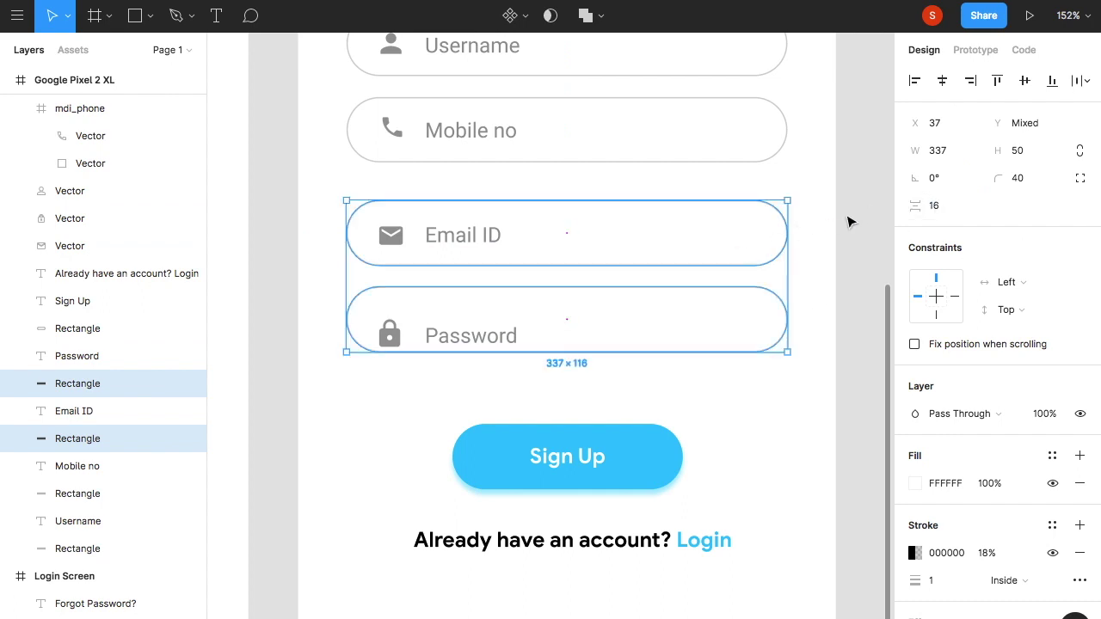
left_click(847, 221)
- Set 16 px spacing between Mobile no and Email ID, and move the Email ID label and envelope icon up into their box
left_click(676, 236)
left_click(676, 155, "shift")
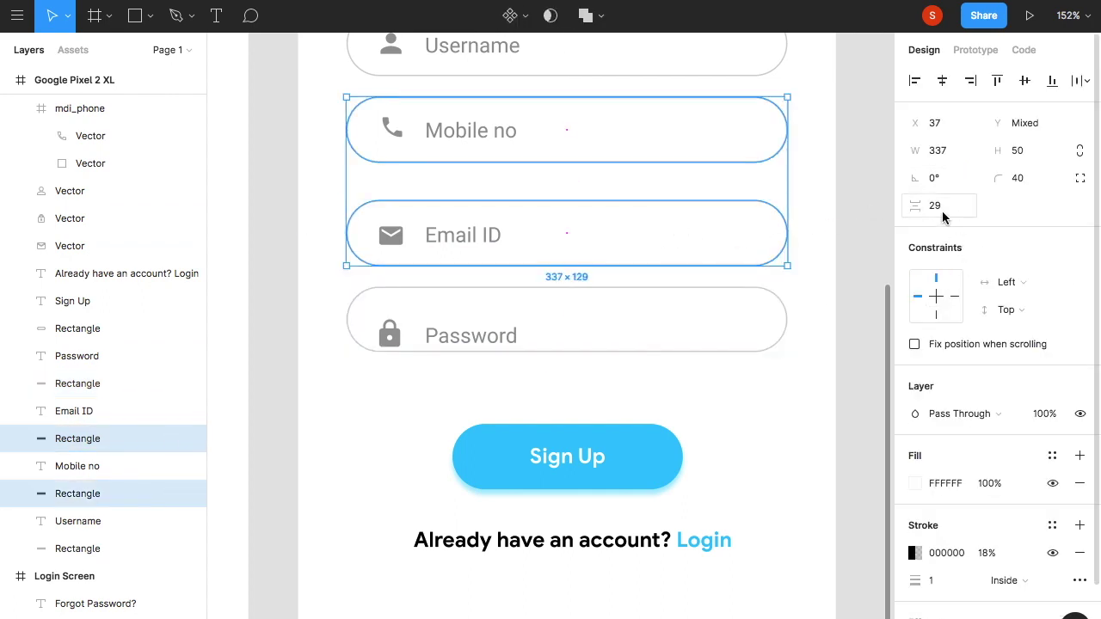
type("16")
key("Return")
left_click(848, 221)
left_click_drag(464, 237, 469, 225)
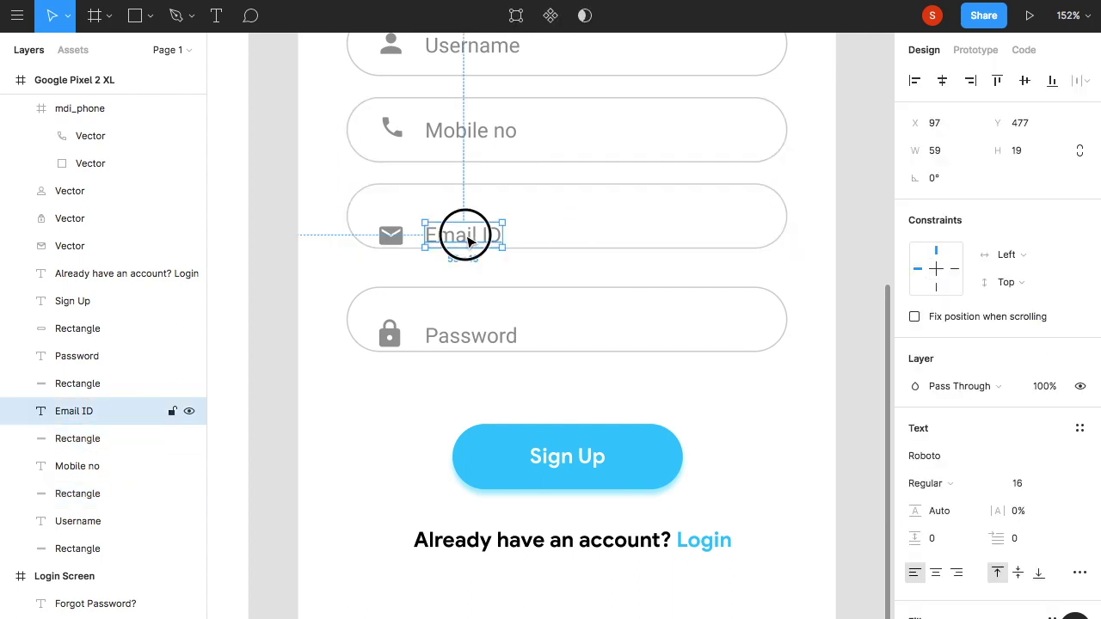
left_click_drag(391, 234, 400, 222)
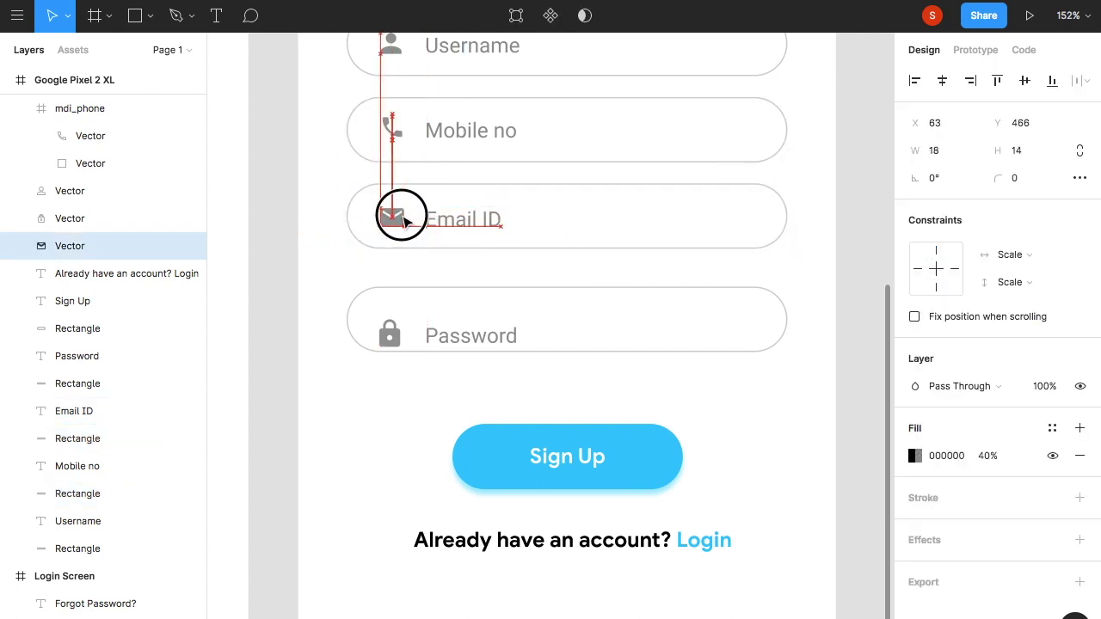
- Move the lock icon and Password label up to the Password field's centre
left_click(460, 219)
left_click(541, 304)
scroll(541, 305, "up", 2)
scroll(496, 321, "up", 4)
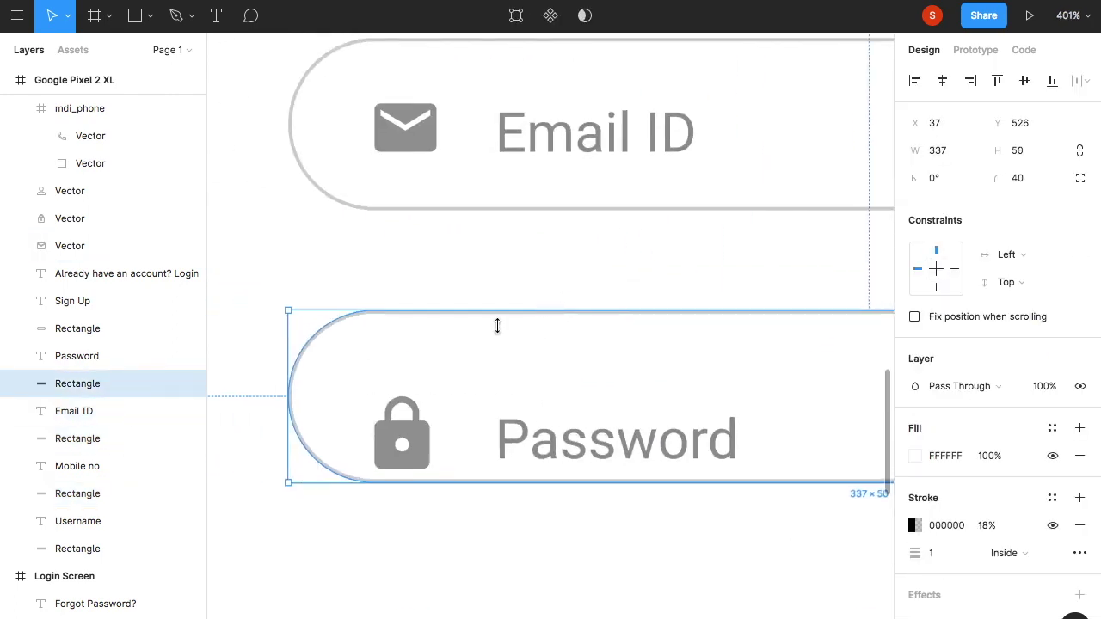
left_click(419, 437)
left_click_drag(419, 437, 416, 405)
left_click_drag(573, 438, 569, 395)
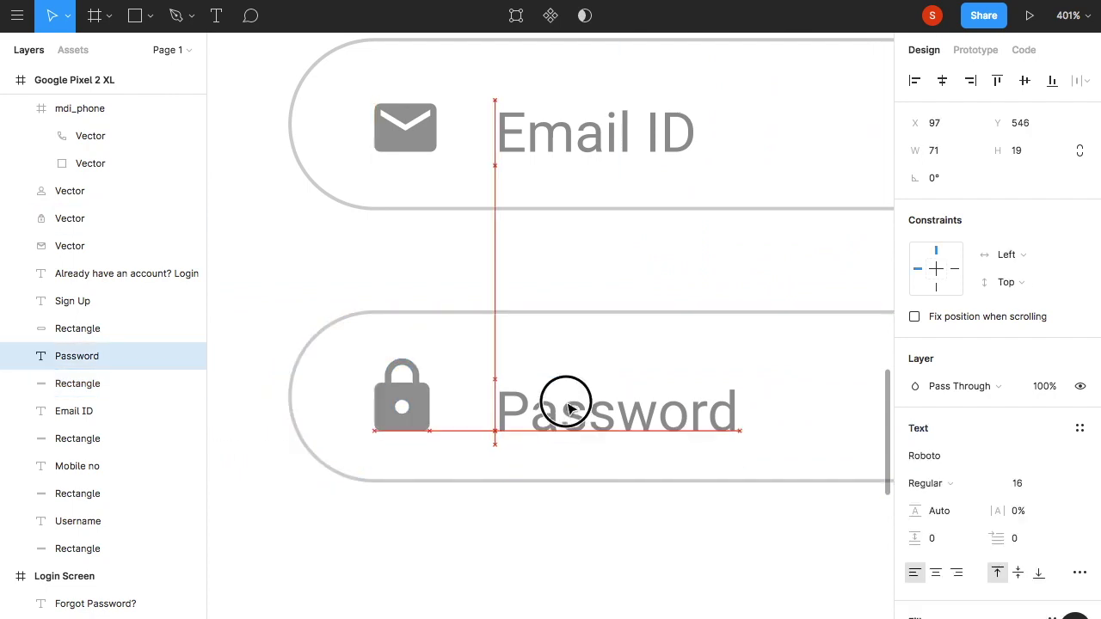
- Set 18 px spacing between Email ID and Password, and realign the Password label and lock icon
left_click(533, 335)
scroll(523, 263, "down", 5)
left_click(659, 198, "shift")
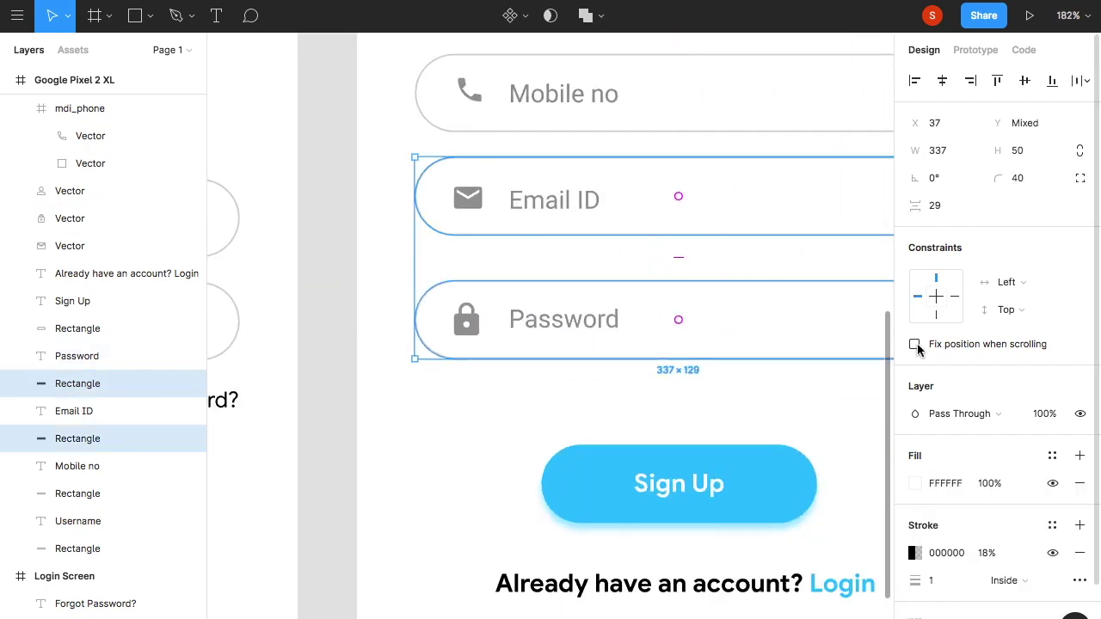
type("18")
key("Return")
left_click_drag(564, 320, 564, 314)
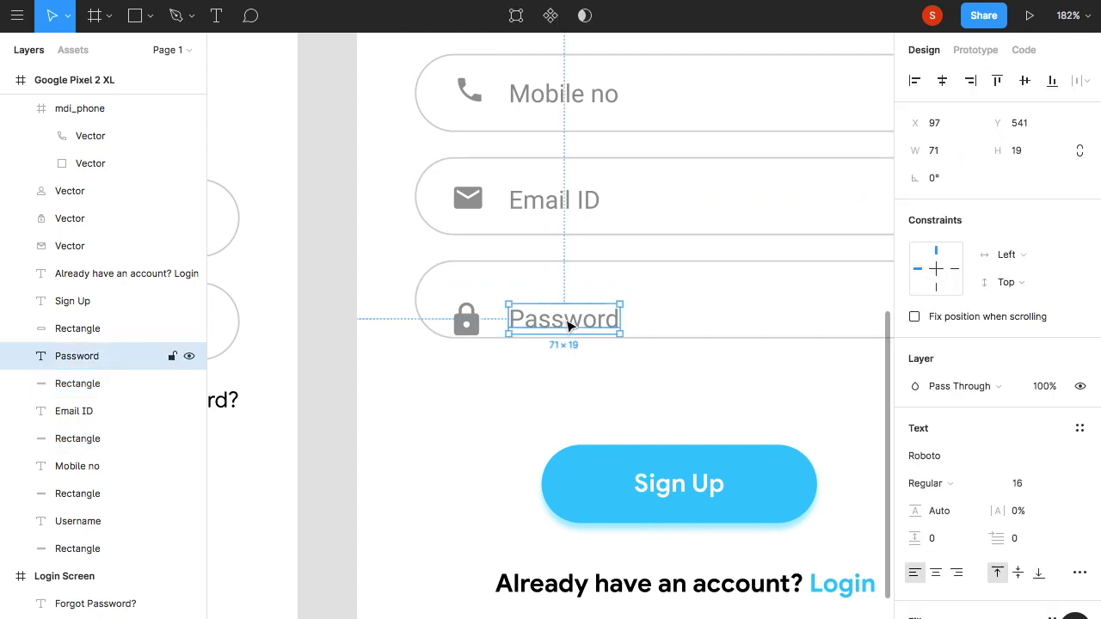
left_click_drag(467, 319, 472, 304)
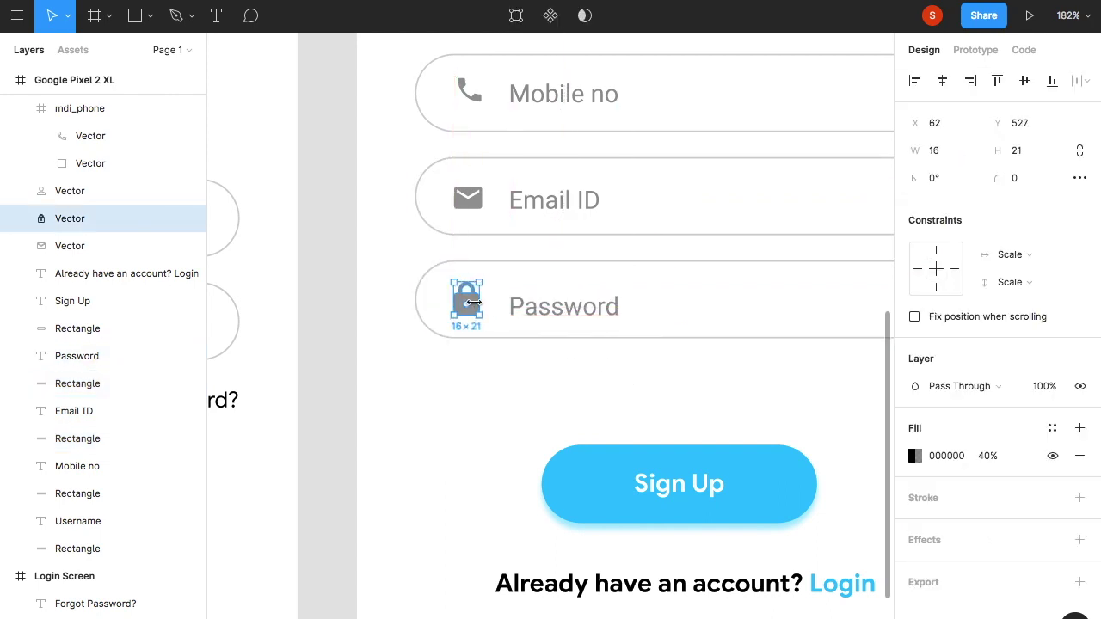
- Fine-tune the lock icon and Password label positions inside the Password field
scroll(472, 303, "up", 5)
left_click_drag(474, 306, 473, 310)
left_click(570, 315)
double_click(570, 314)
key("Escape")
left_click_drag(576, 314, 580, 305)
left_click(738, 258)
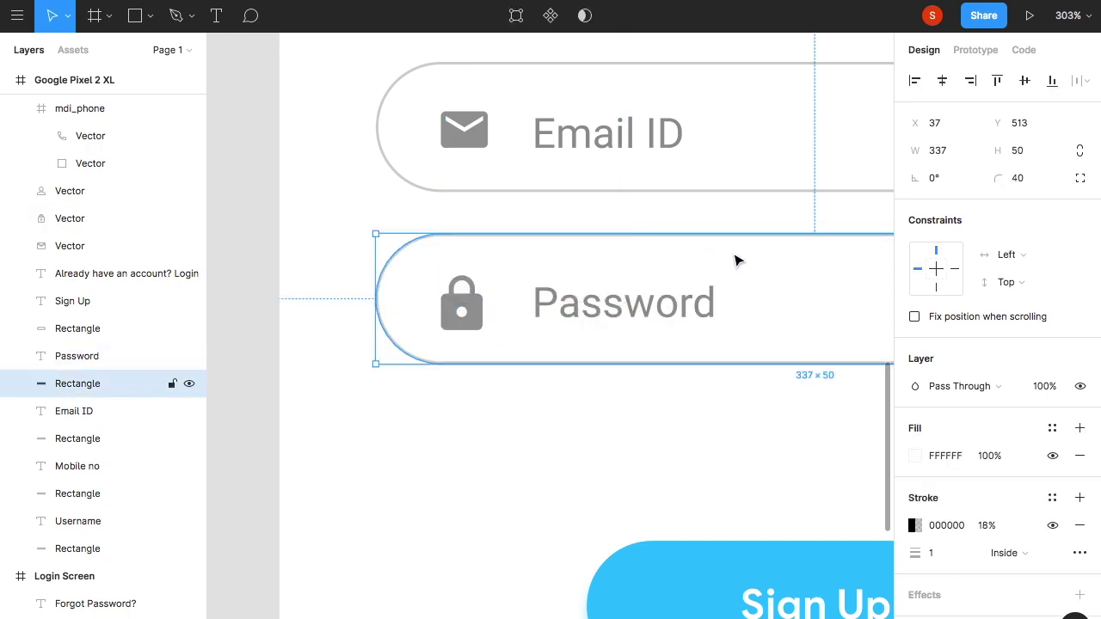
- Move the Sign Up button and login line up to 29 px below the Password field
scroll(737, 256, "down", 5)
scroll(491, 301, "down", 1)
left_click_drag(473, 293, 742, 449)
left_click_drag(644, 342, 646, 307)
left_click(857, 330)
scroll(857, 329, "up", 3)
- Insert the arrow_back icon from Material Design Icons at the second frame's top-left
scroll(843, 287, "down", 2)
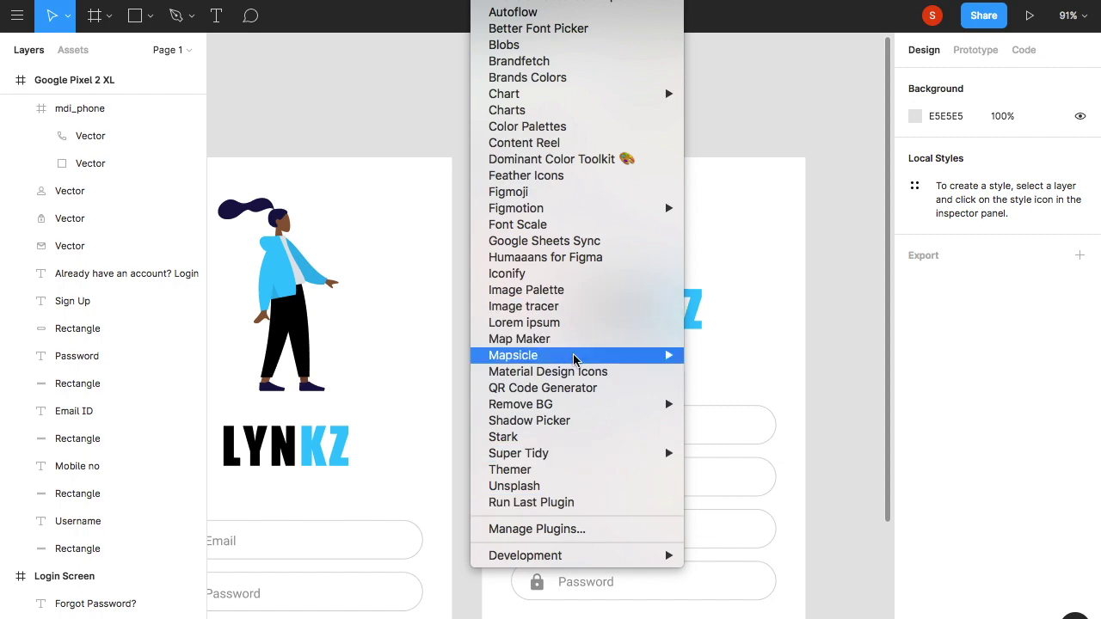
left_click(553, 212)
type("BACK")
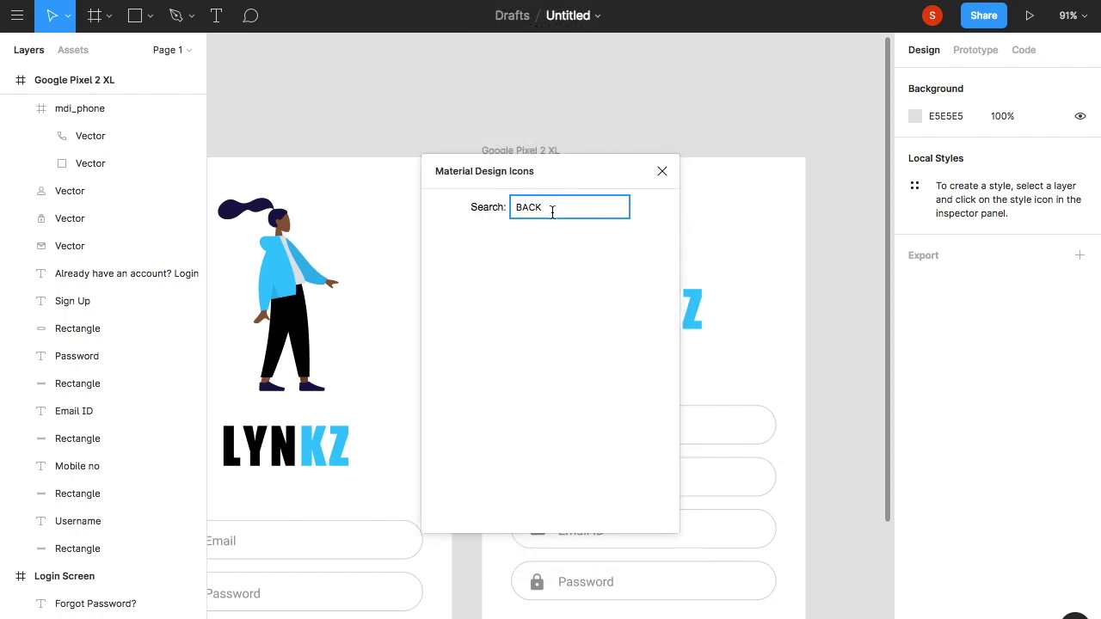
key("BackSpace")
key("BackSpace")
key("BackSpace")
type("back")
left_click(585, 276)
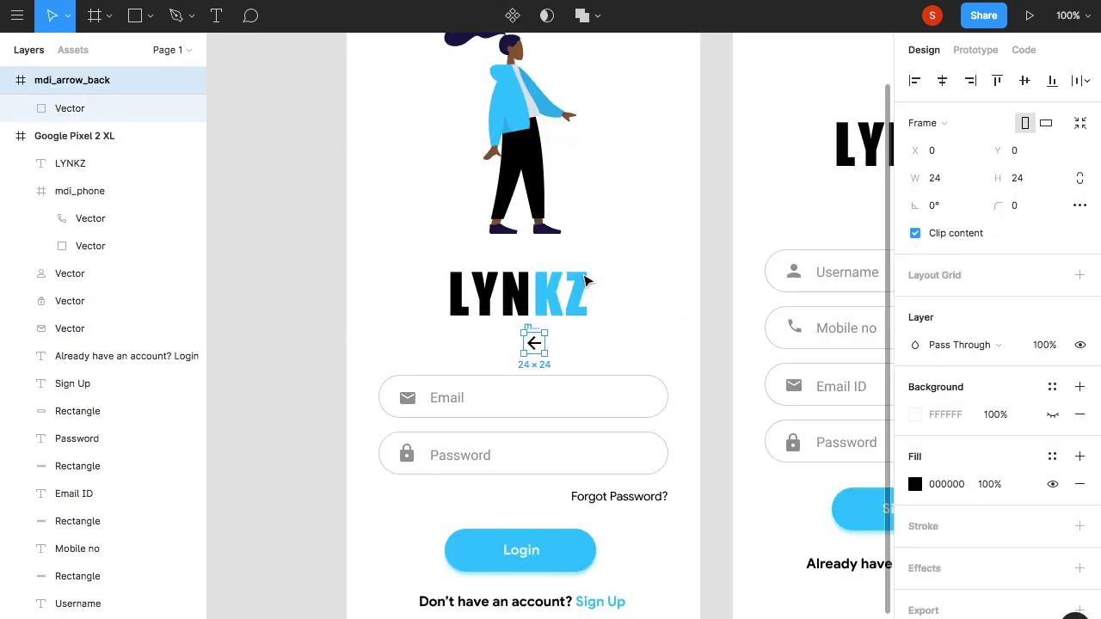
mouse_move(534, 349)
left_mouse_down()
mouse_move(605, 222)
mouse_move(593, 166)
left_mouse_up()
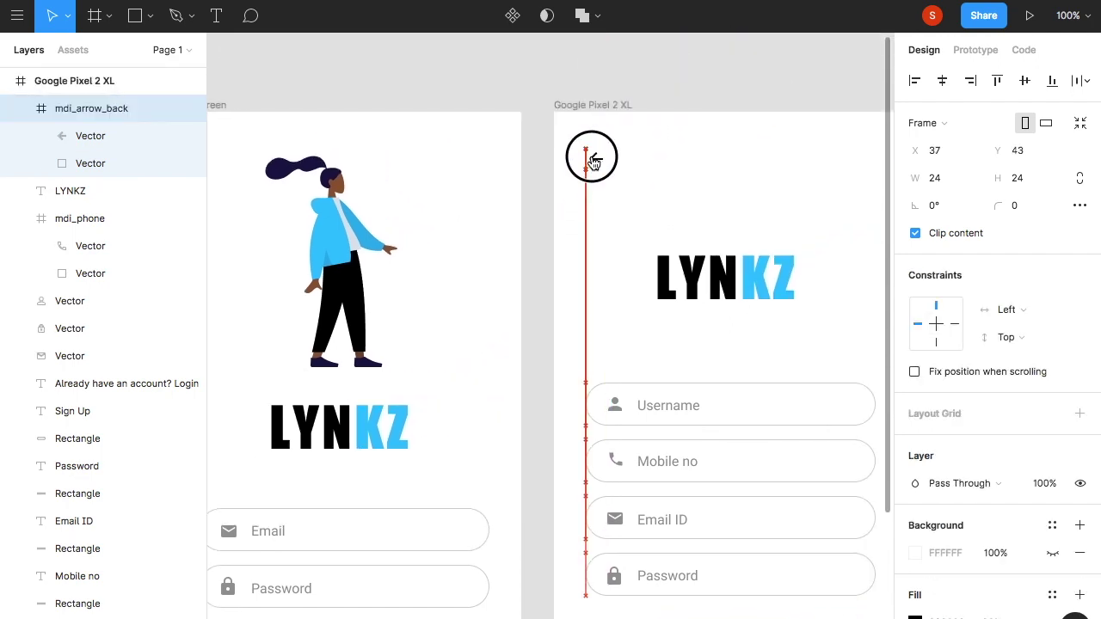
- Rename the second phone frame to 'Sign Up Screen'
left_click(651, 91)
left_click(609, 107)
key("ctrl+r")
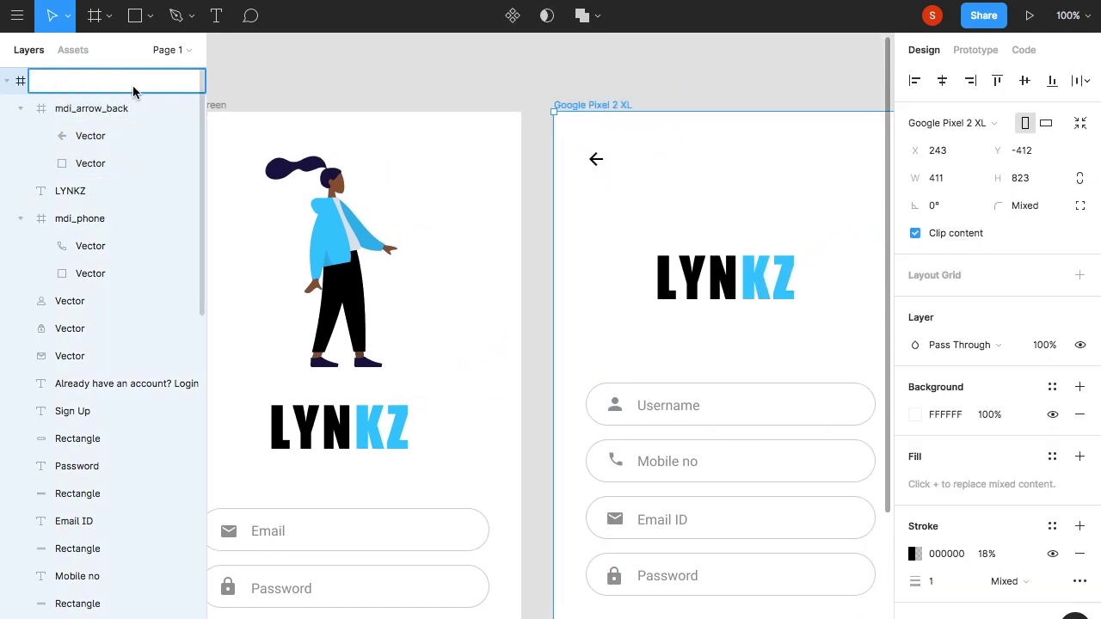
type("en")
key("Return")
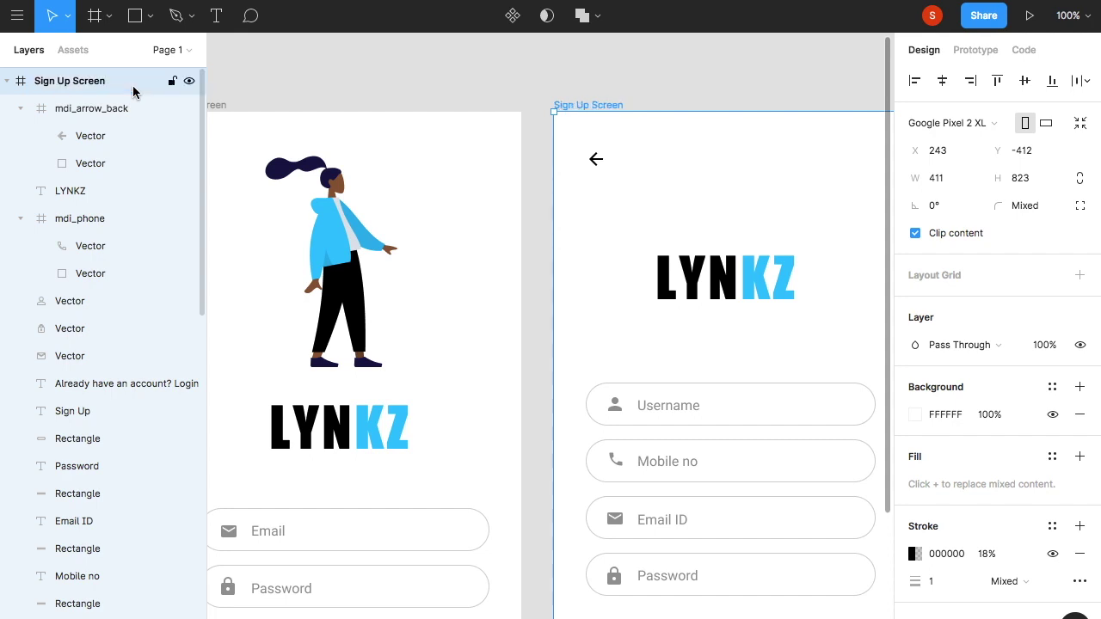
left_click(535, 91)
key("shift+1")
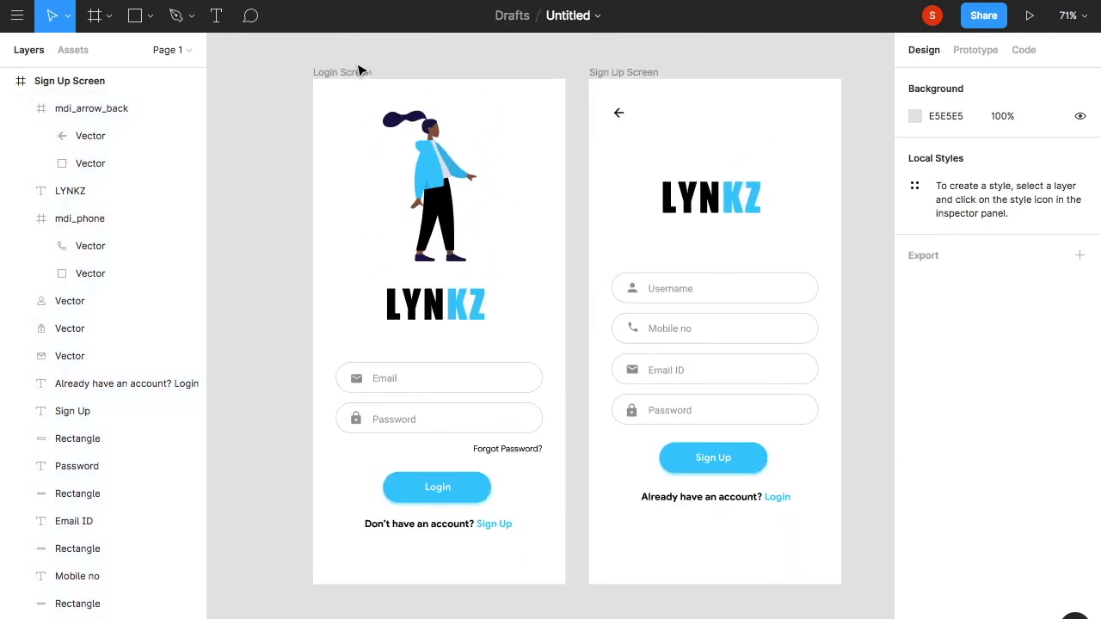
- Link the Login button to Sign Up Screen and the back arrow to Login Screen, then present the prototype
left_click(349, 72)
left_click(975, 50)
left_click(487, 496)
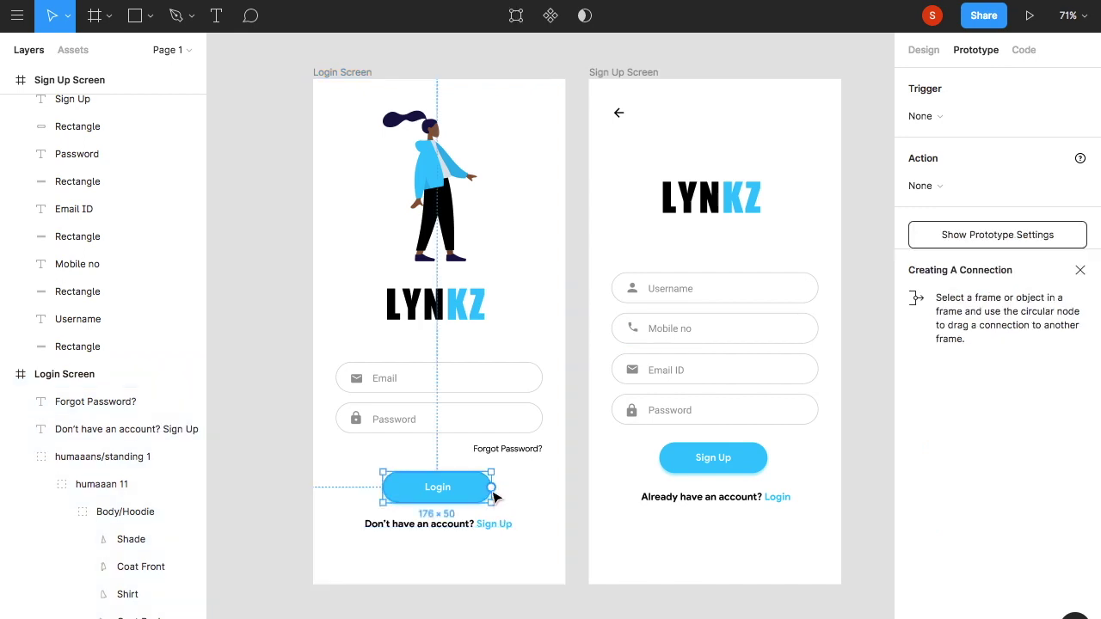
left_click_drag(575, 434, 654, 288)
left_click(619, 113)
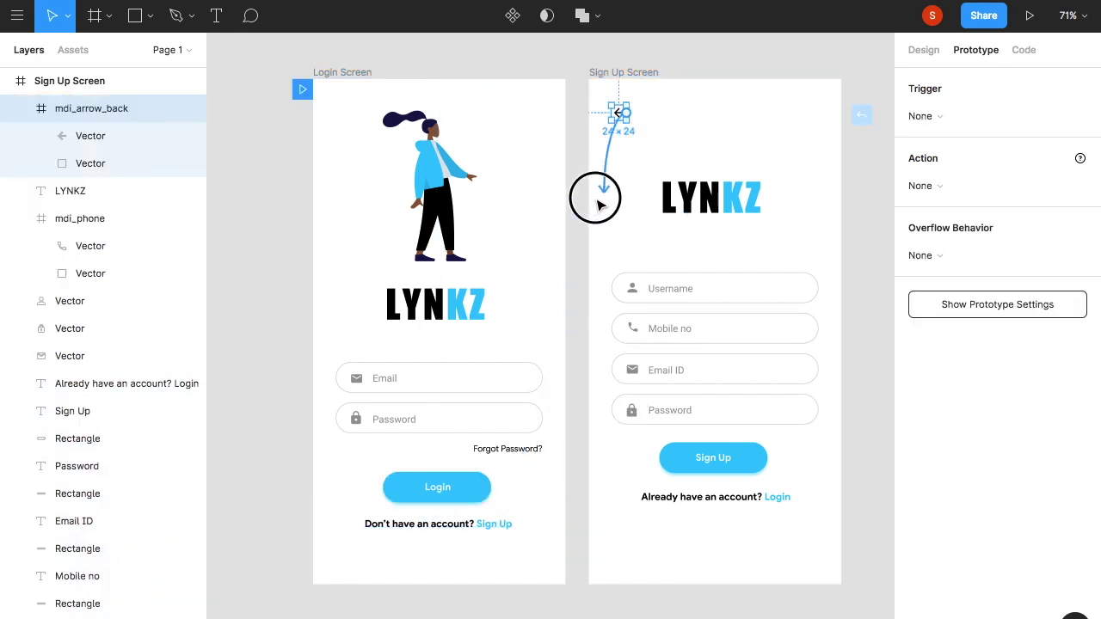
left_click_drag(614, 194, 516, 215)
left_click(843, 346)
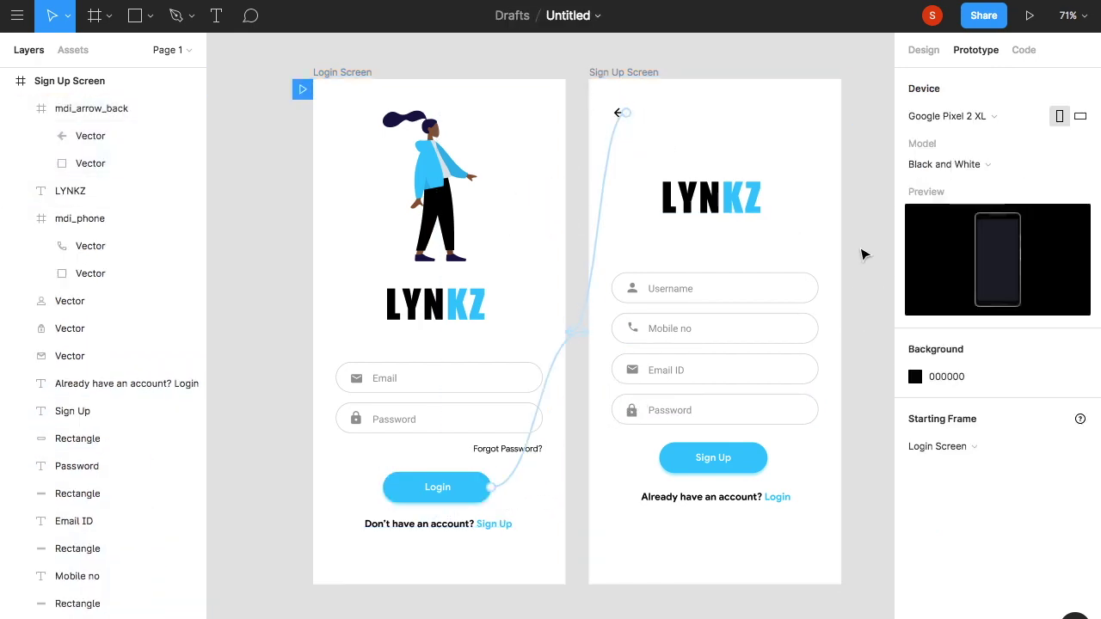
left_click(1029, 17)
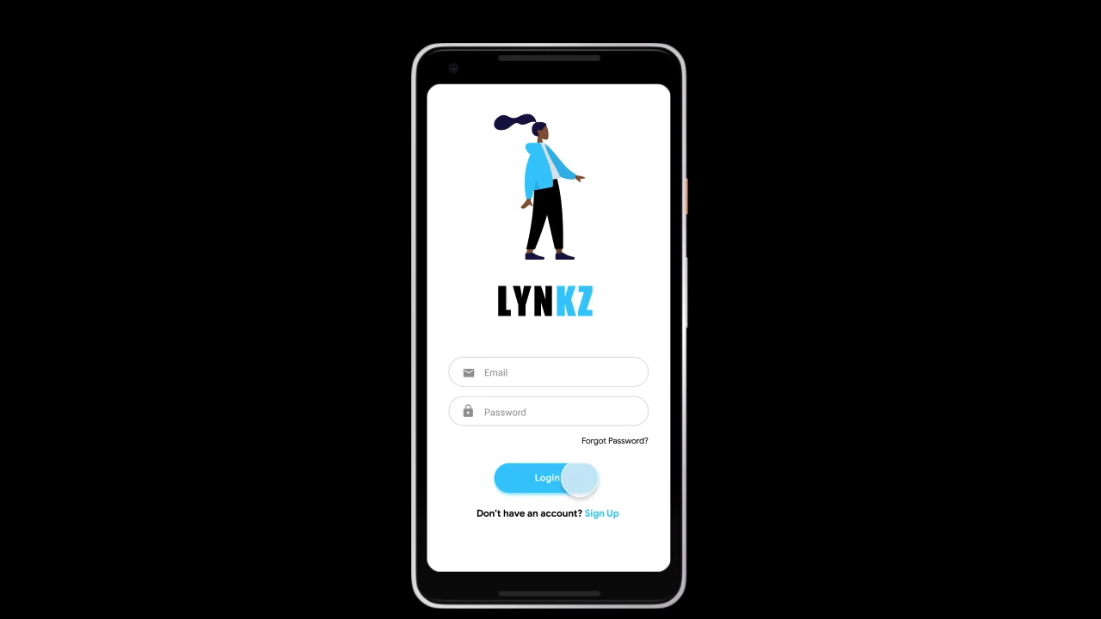
- Test the prototype by going from Login to Sign Up and back several times, then close the preview
left_click(580, 479)
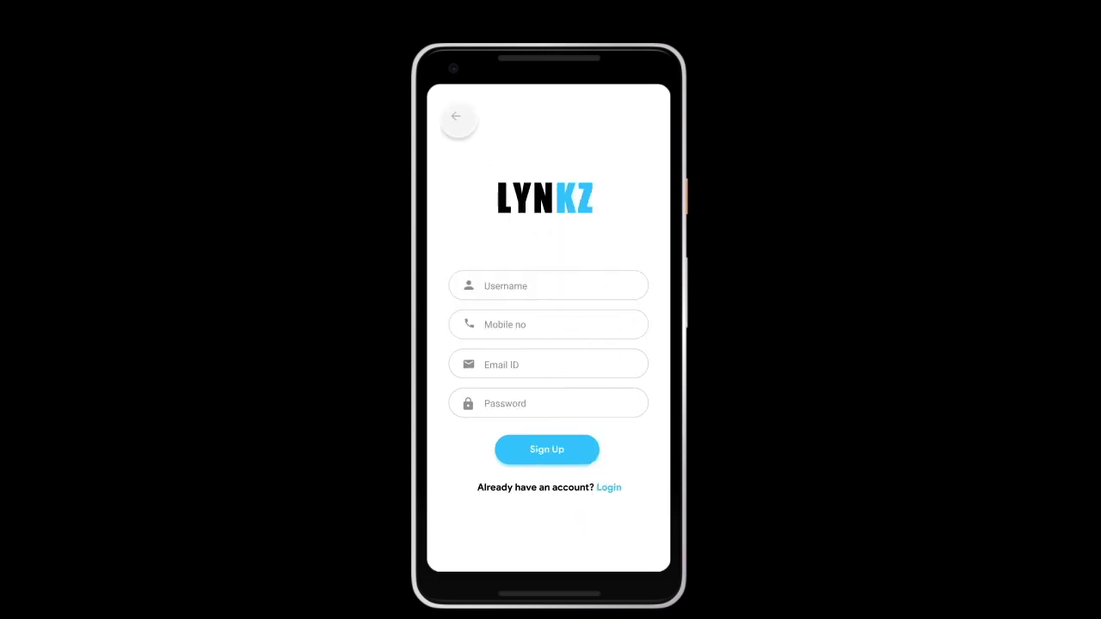
left_click(561, 483)
left_click(580, 479)
left_click(456, 123)
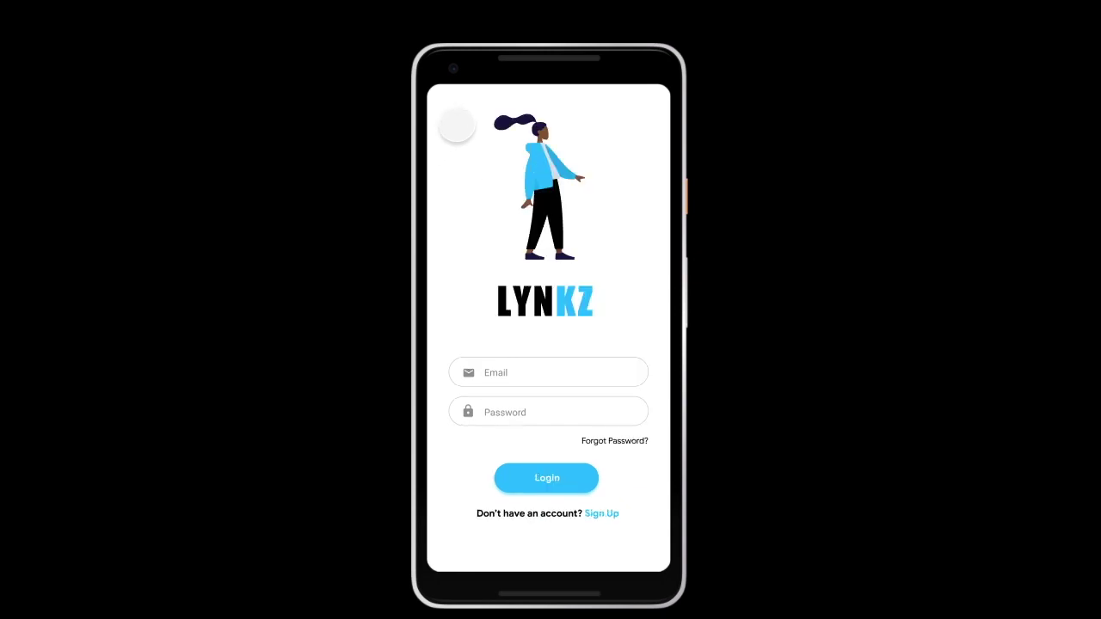
left_click(455, 117)
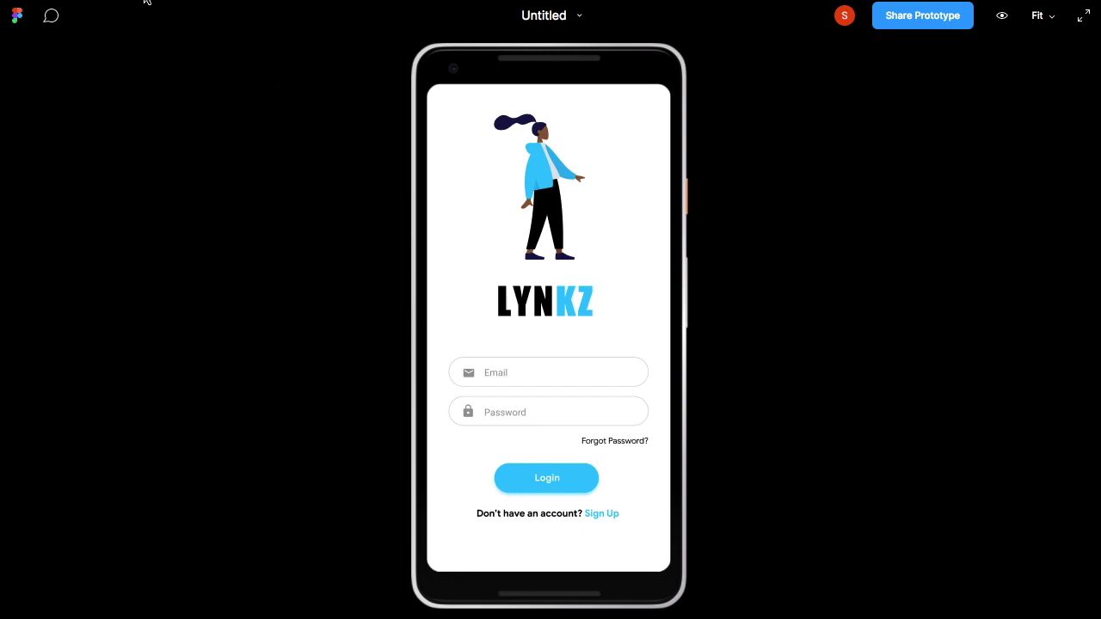
left_click(146, 2)
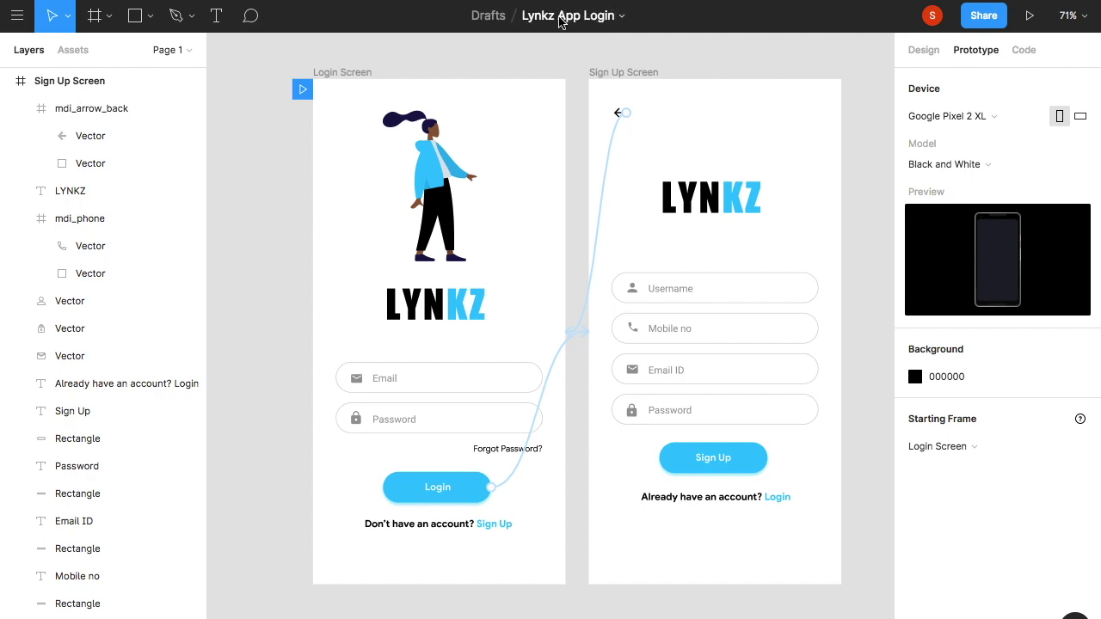
- Export the Login Screen and Sign Up Screen frames as 1x JPG images to the Desktop
left_click(924, 50)
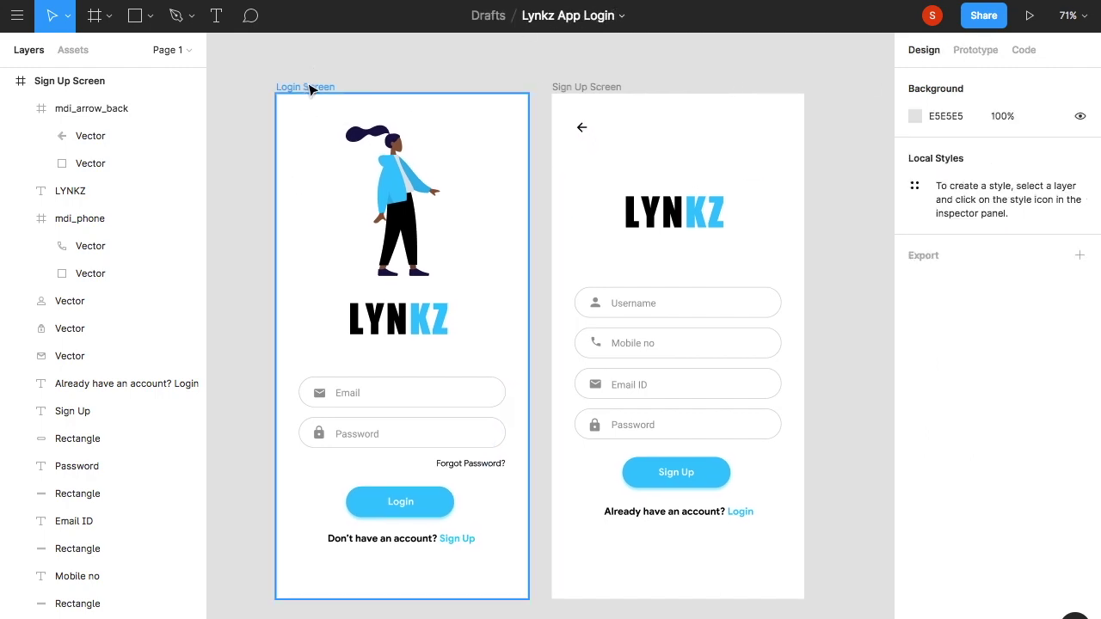
left_click(291, 86)
left_click(561, 86, "shift")
scroll(787, 216, "down", 1)
scroll(1044, 579, "down", 2)
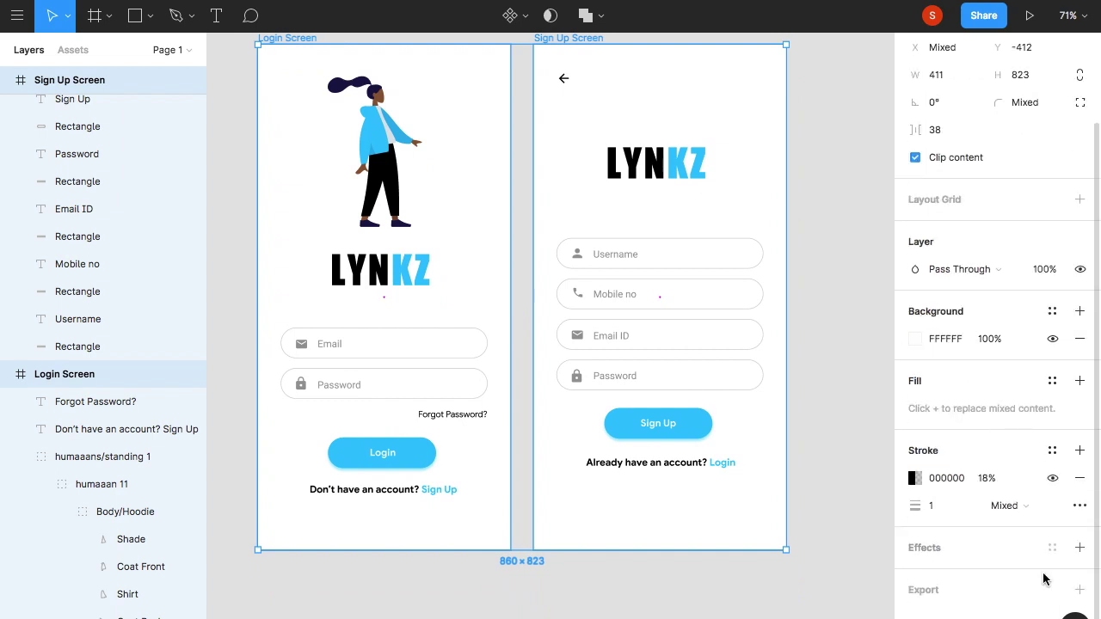
left_click(1076, 586)
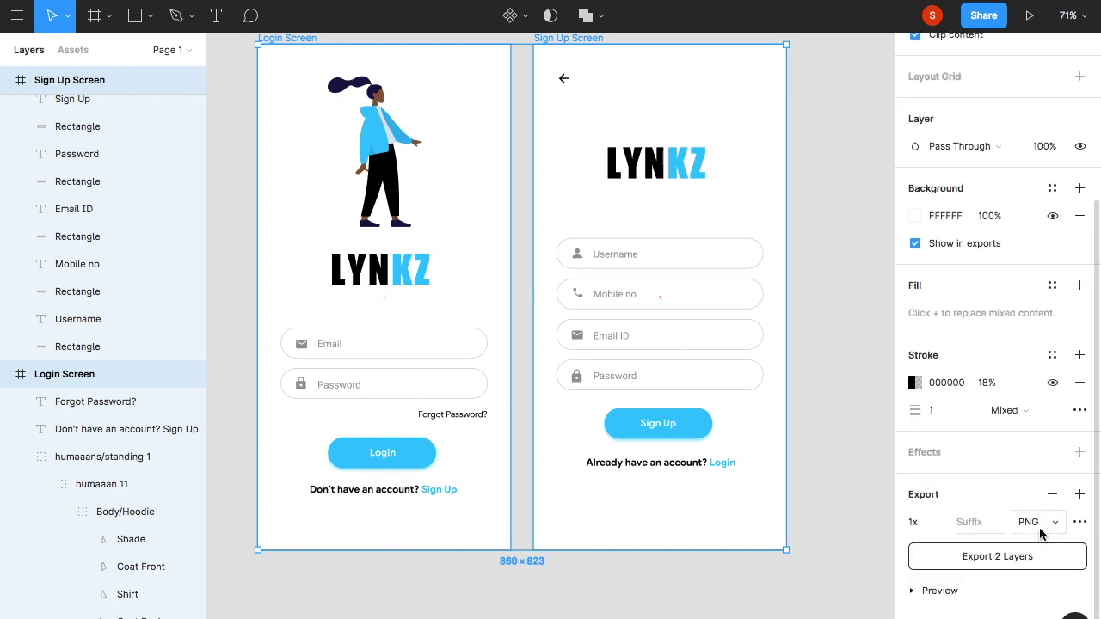
left_click(1032, 522)
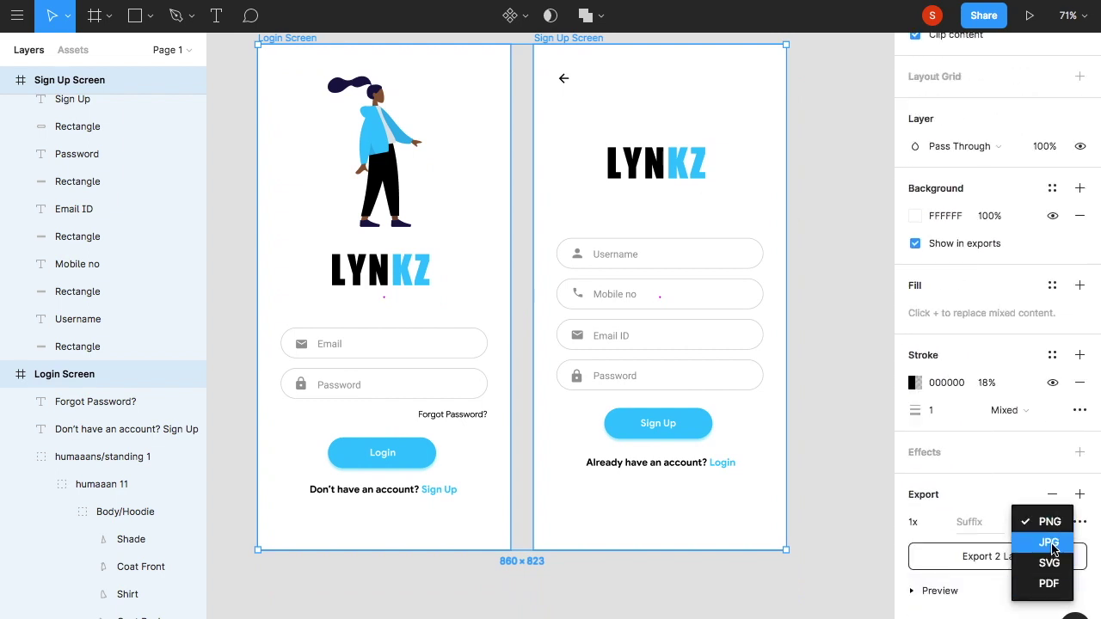
left_click(1053, 544)
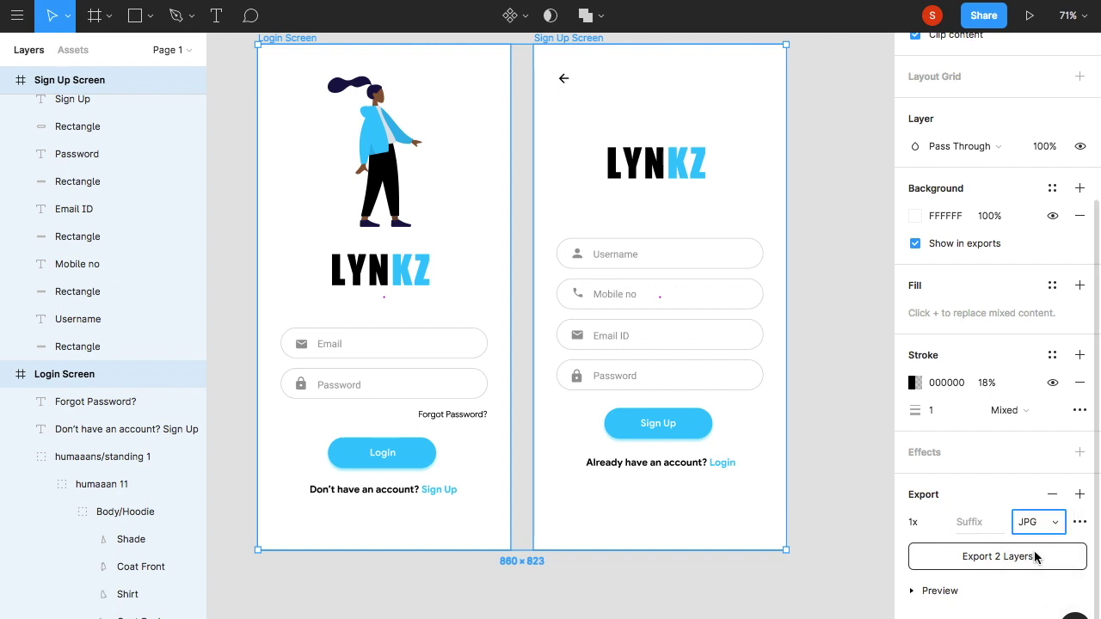
left_click(1034, 557)
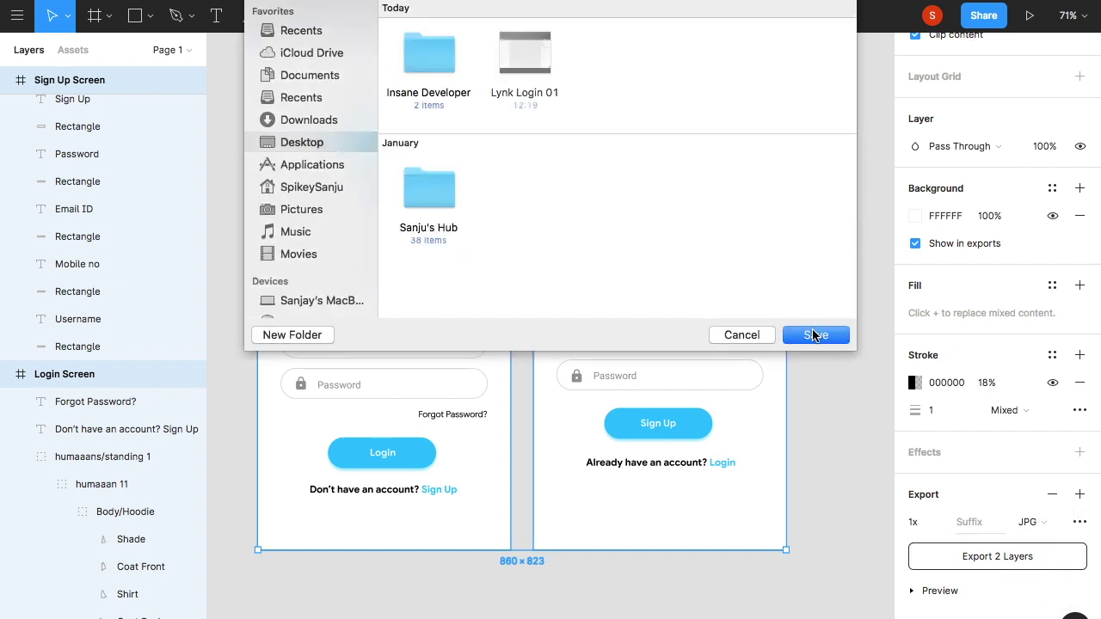
left_click(814, 335)
left_click(817, 338)
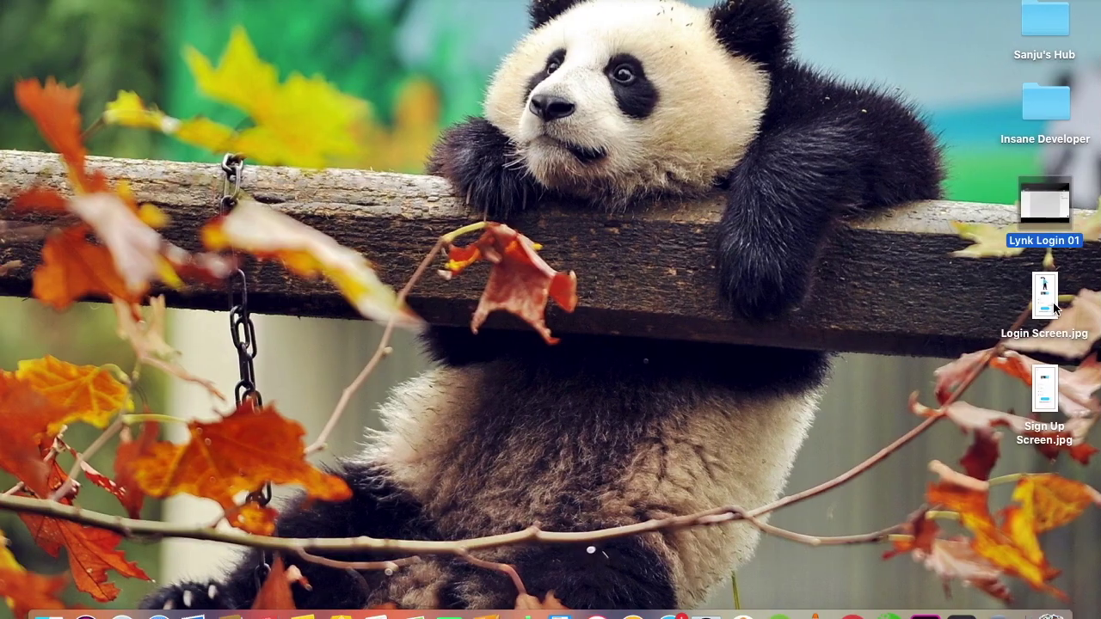
left_click(1044, 297)
double_click(1044, 301)
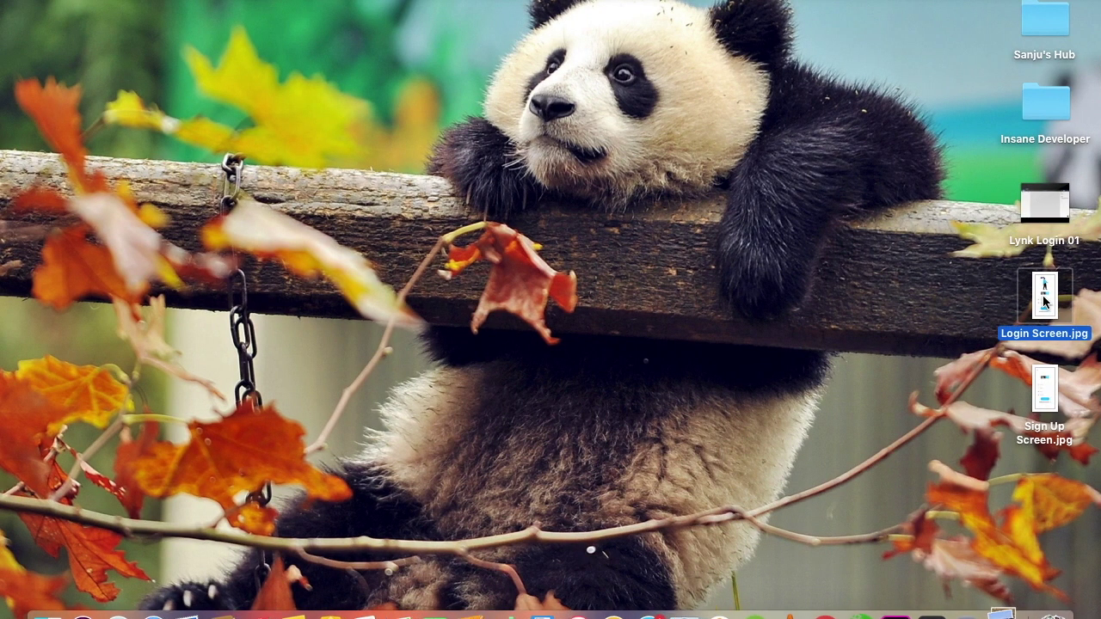
key("ctrl+Right")
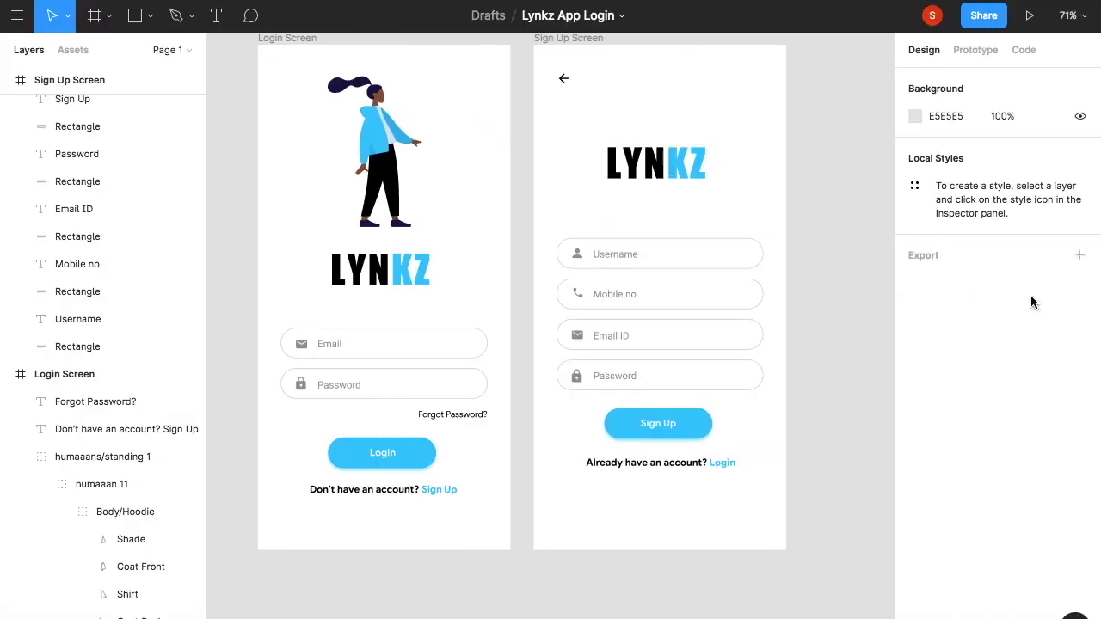
key("ctrl+Left")
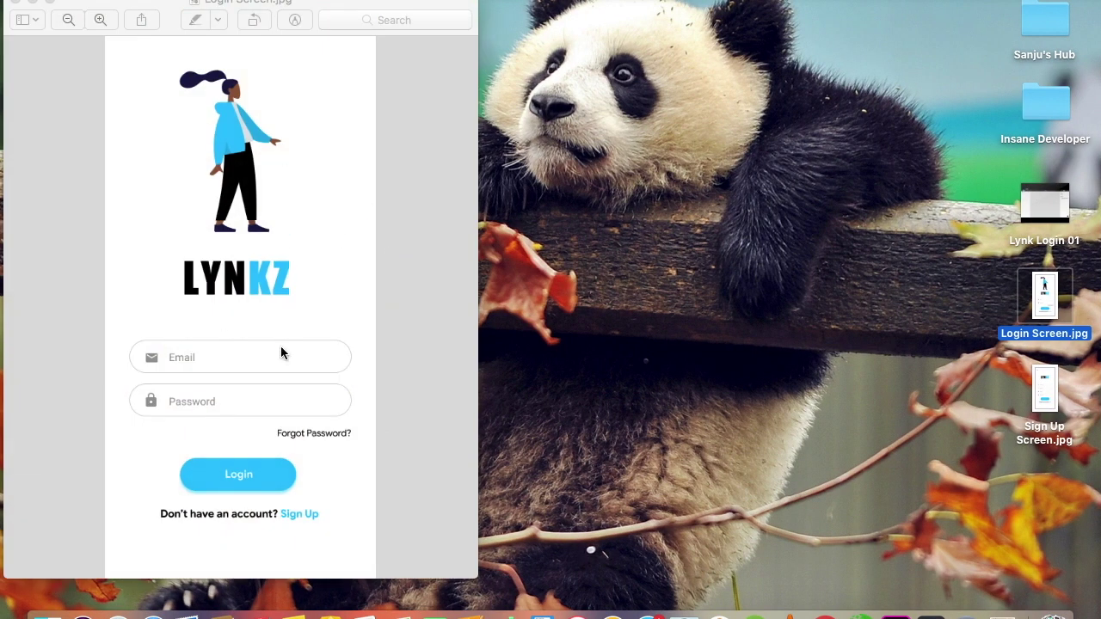
double_click(1045, 389)
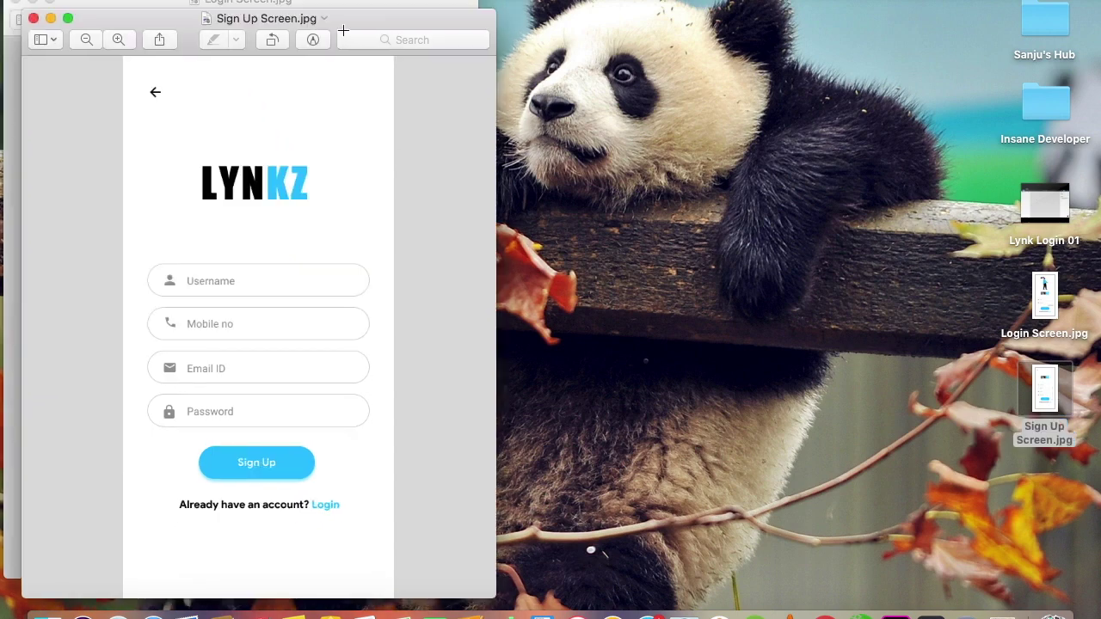
left_click_drag(328, 19, 373, 47)
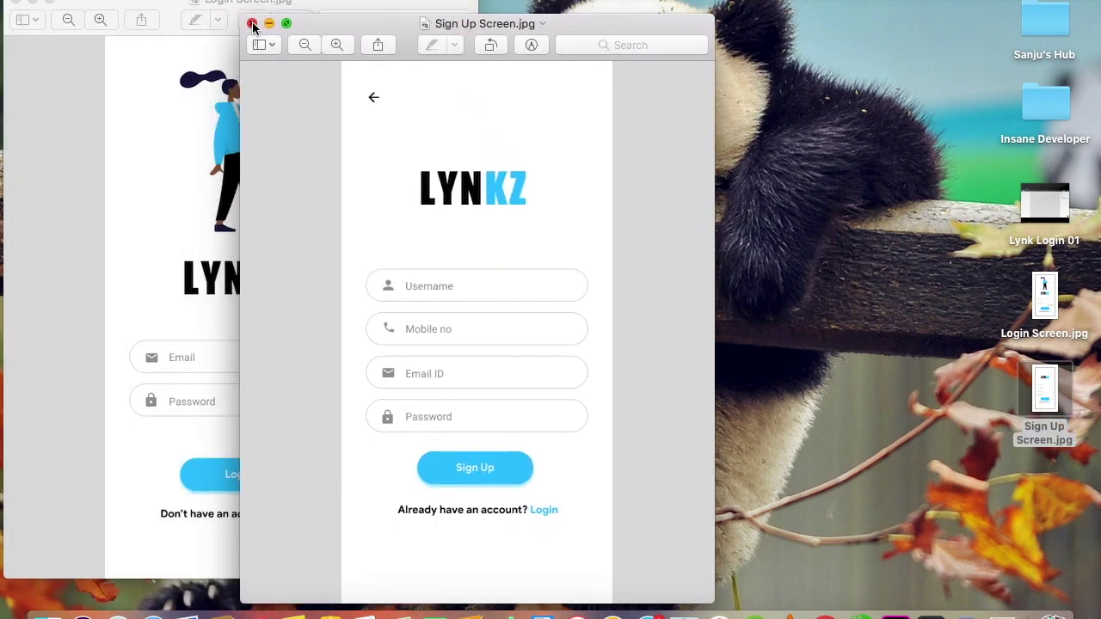
left_click(251, 24)
left_click(15, 4)
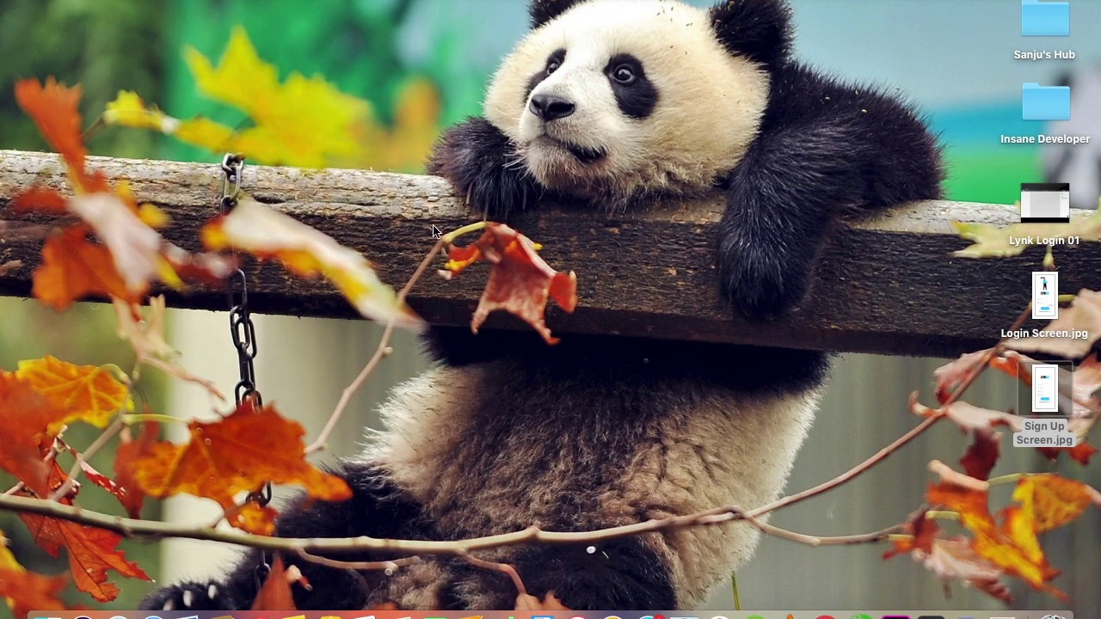
scroll(829, 166, "down", 2)
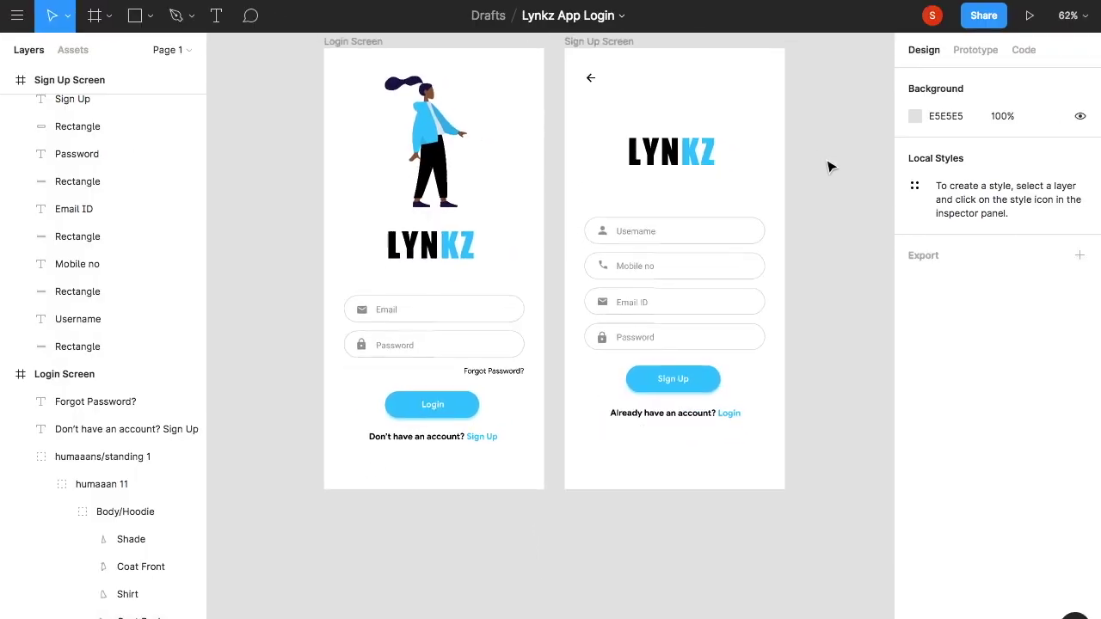
scroll(791, 194, "right", 2)
scroll(730, 300, "down", 3)
scroll(732, 298, "left", 2)
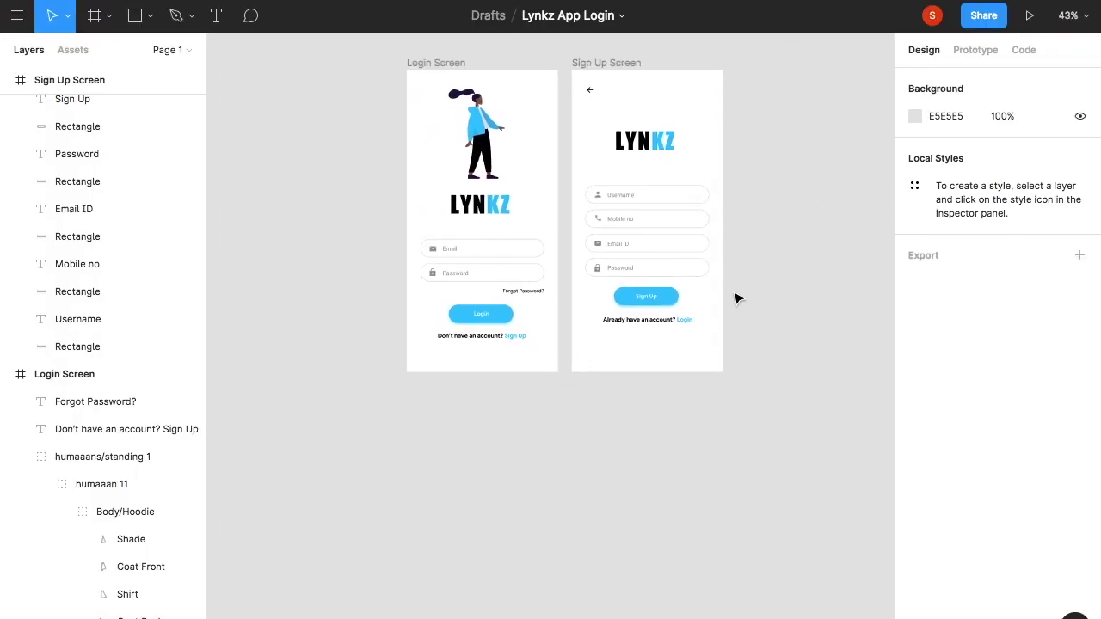
scroll(732, 298, "up", 1)
scroll(711, 277, "up", 1)
scroll(685, 255, "left", 1)
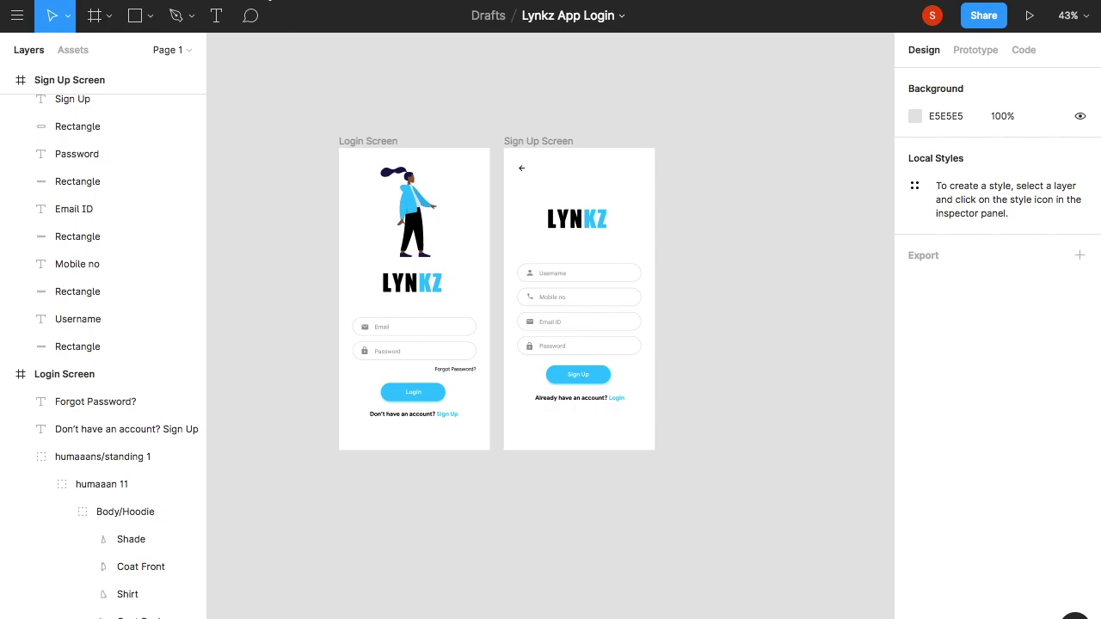